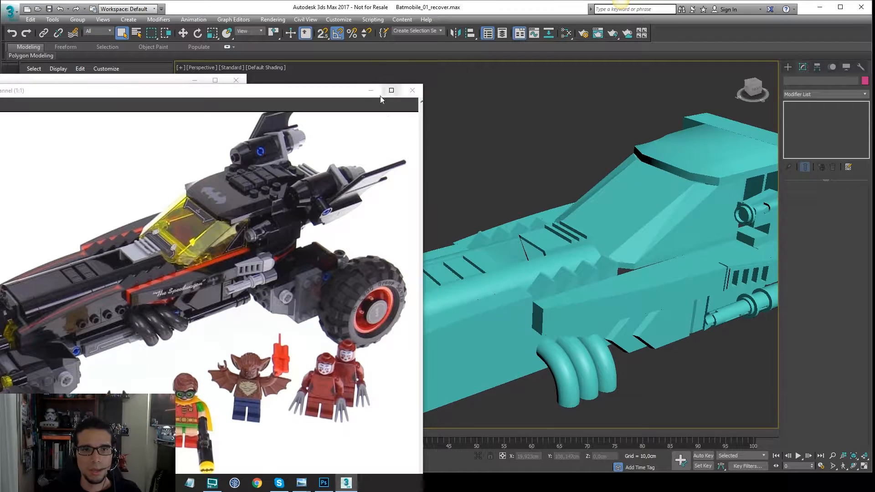
# - Put away the full car photo and arrange the remaining references with the minifigure cockpit photo enlarged on its dashboard area
pyautogui.click(371, 90)
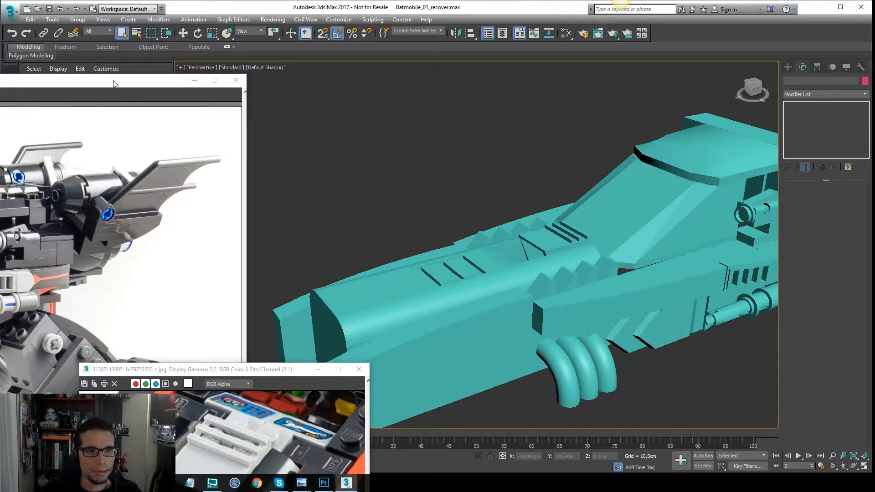
pyautogui.moveTo(113, 83); pyautogui.dragTo(134, 77)
pyautogui.click(280, 312)
pyautogui.moveTo(291, 369); pyautogui.dragTo(296, 149)
pyautogui.scroll(-3, 217, 240)
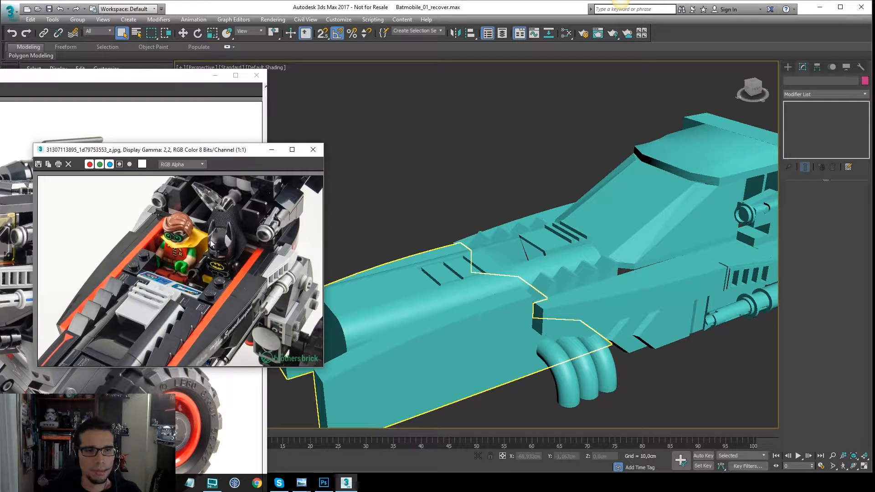
pyautogui.scroll(2, 220, 240)
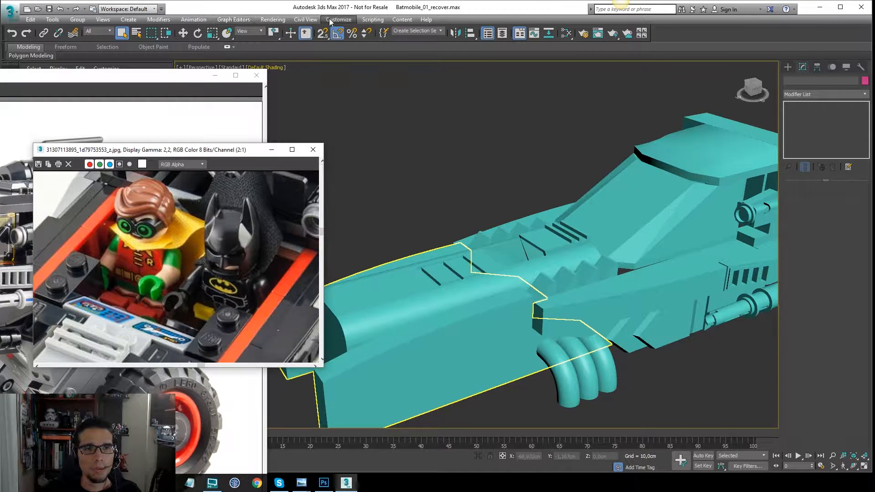
# - Open the reference image Cockpit_detail_v3.png in an image viewer and place it beside the model
pyautogui.click(372, 19)
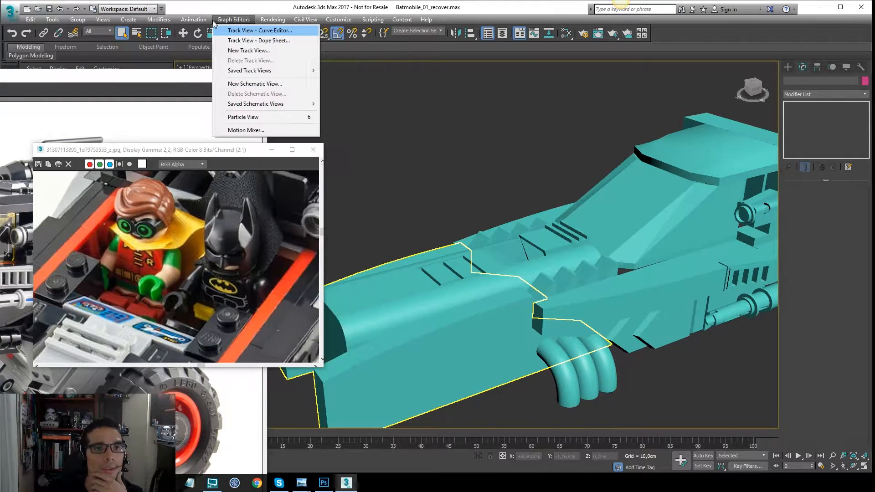
pyautogui.moveTo(273, 19)
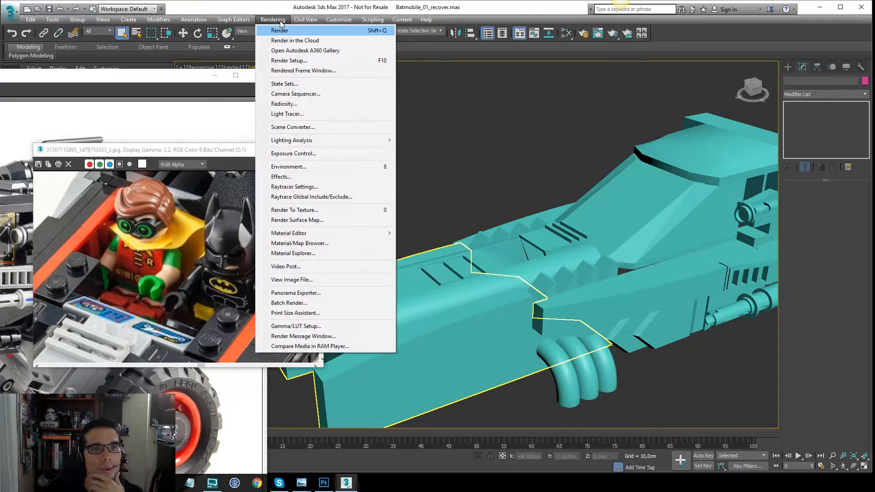
pyautogui.click(311, 281)
pyautogui.moveTo(463, 63); pyautogui.dragTo(465, 80)
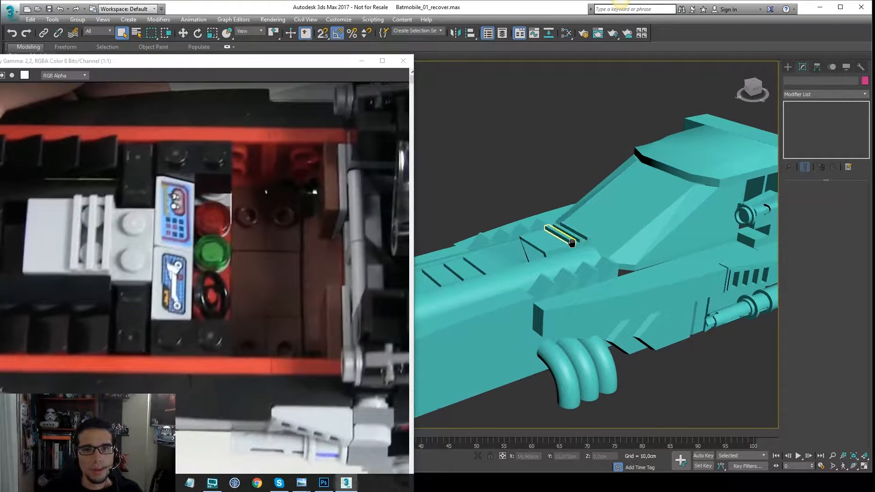
# - Hide the cockpit canopy and the roof piece, and show the open cockpit in the Top view
pyautogui.scroll(-3, 572, 242)
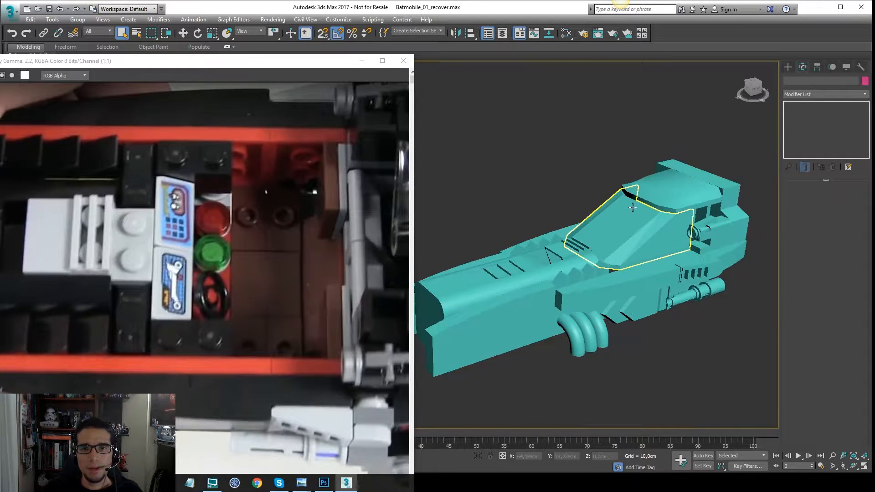
pyautogui.click(633, 208)
pyautogui.rightClick(637, 207)
pyautogui.click(658, 184)
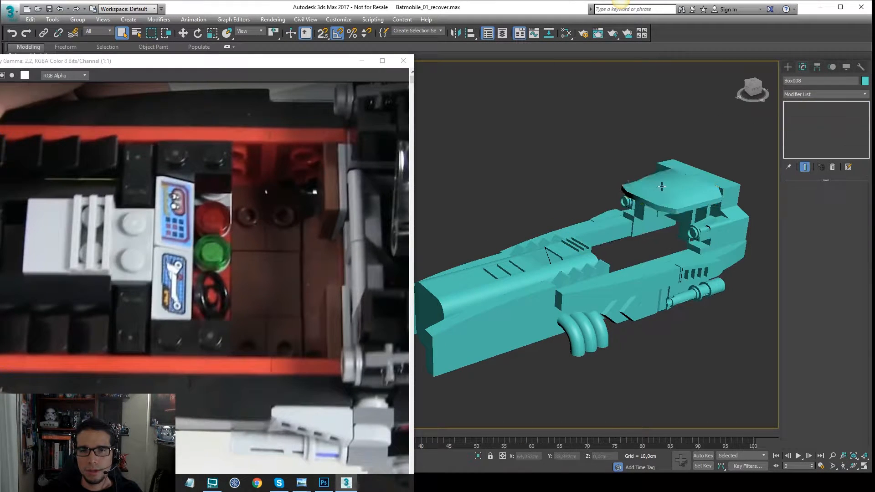
pyautogui.keyDown('alt'); pyautogui.moveTo(711, 191); pyautogui.dragTo(654, 249, button='middle'); pyautogui.keyUp('alt')
pyautogui.click(657, 208)
pyautogui.rightClick(678, 203)
pyautogui.click(689, 184)
pyautogui.press('t')
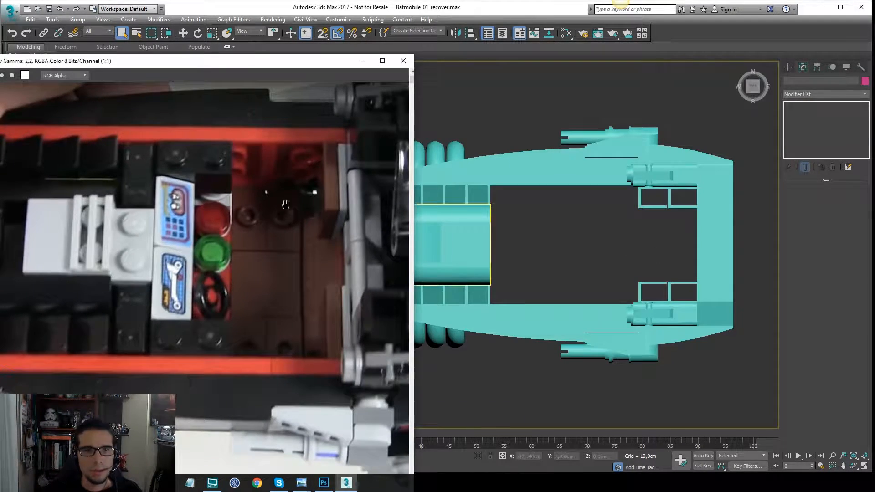
# - Study the cockpit detail reference, outlining the whole cockpit opening and the black strip just ahead of the dashboard
pyautogui.scroll(-1, 274, 223)
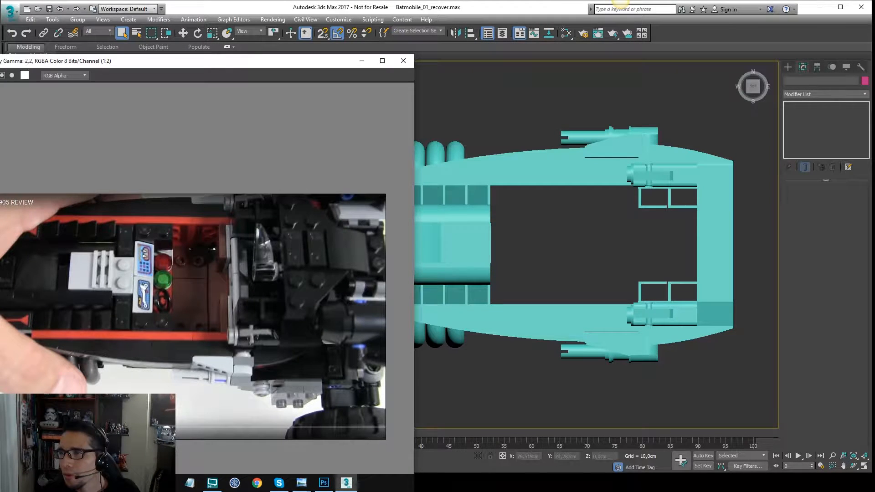
pyautogui.moveTo(231, 287); pyautogui.dragTo(288, 296)
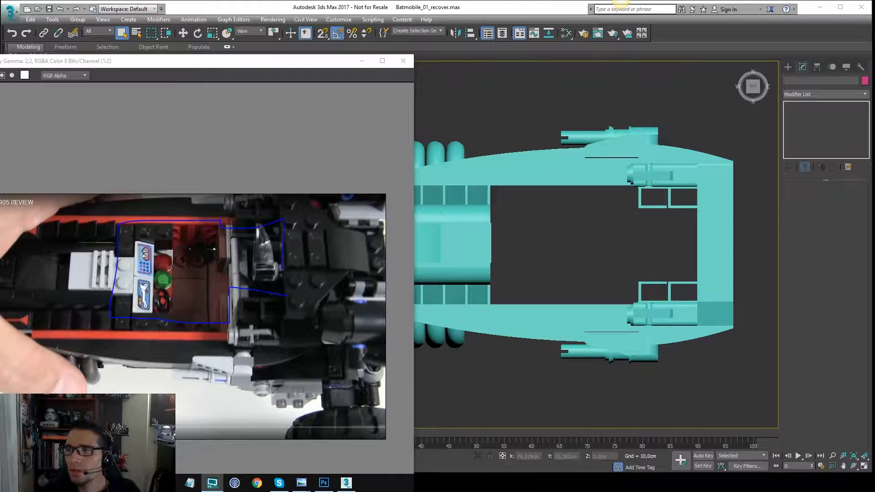
pyautogui.press('Escape')
pyautogui.moveTo(625, 216); pyautogui.dragTo(632, 215, button='middle')
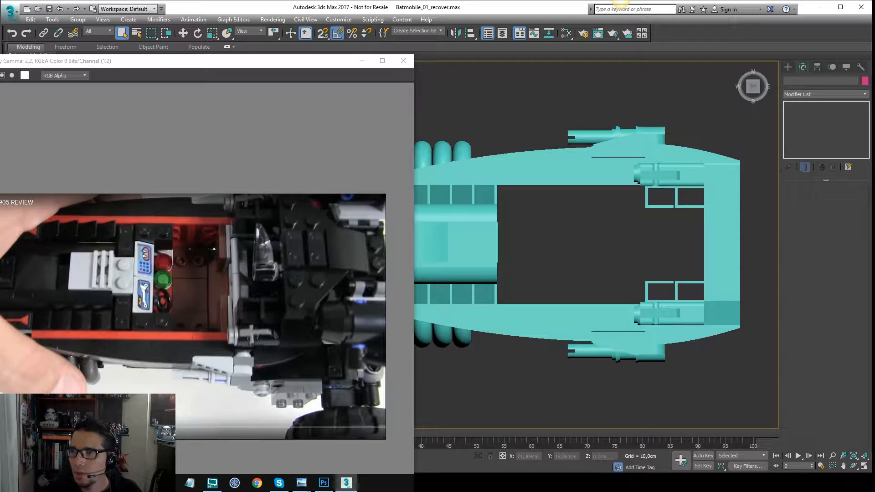
pyautogui.moveTo(123, 217); pyautogui.dragTo(116, 275)
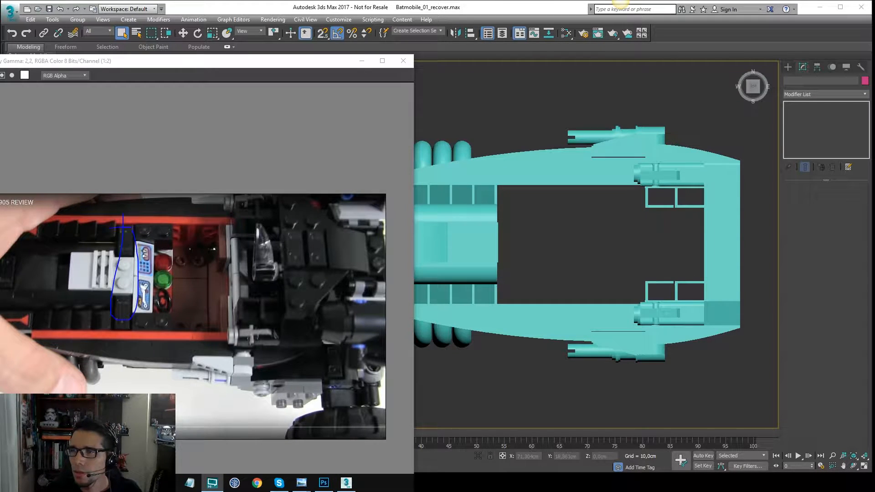
# - With snapping enabled, create a box about 31 cm long and 5.1 cm wide across the cockpit opening, against the hood's end
pyautogui.click(791, 67)
pyautogui.click(807, 122)
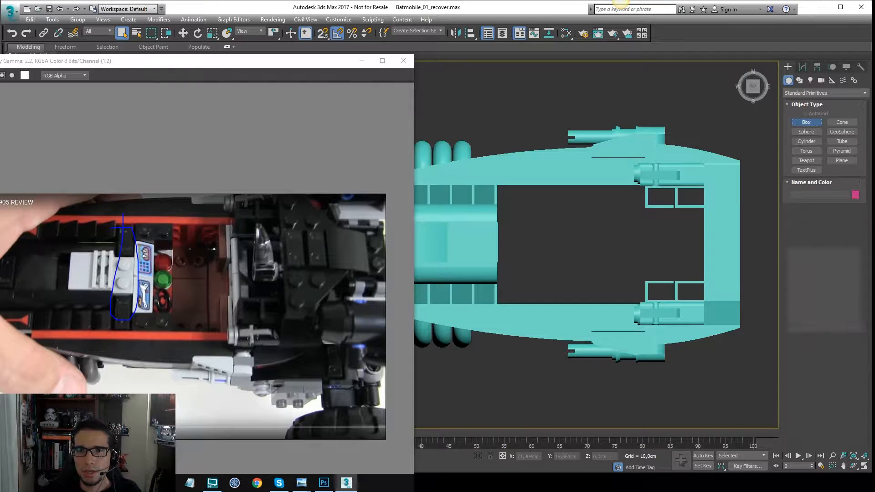
pyautogui.click(323, 32)
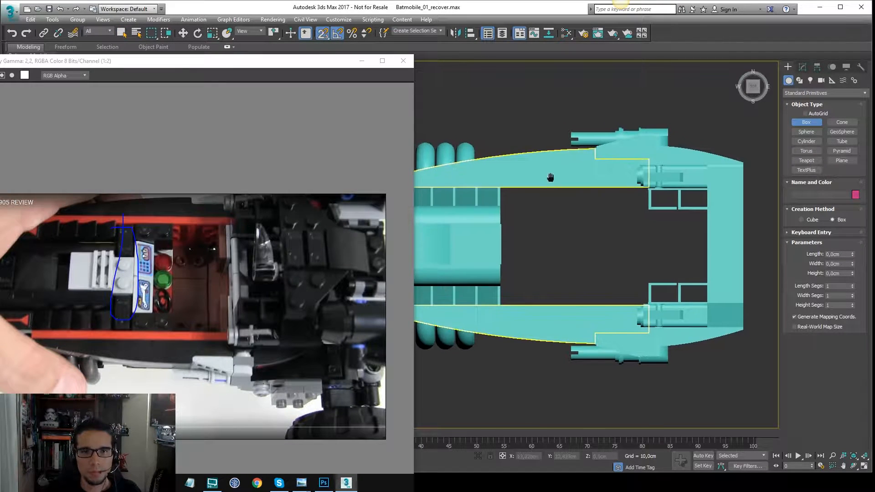
pyautogui.scroll(2, 512, 198)
pyautogui.moveTo(489, 179); pyautogui.dragTo(518, 347)
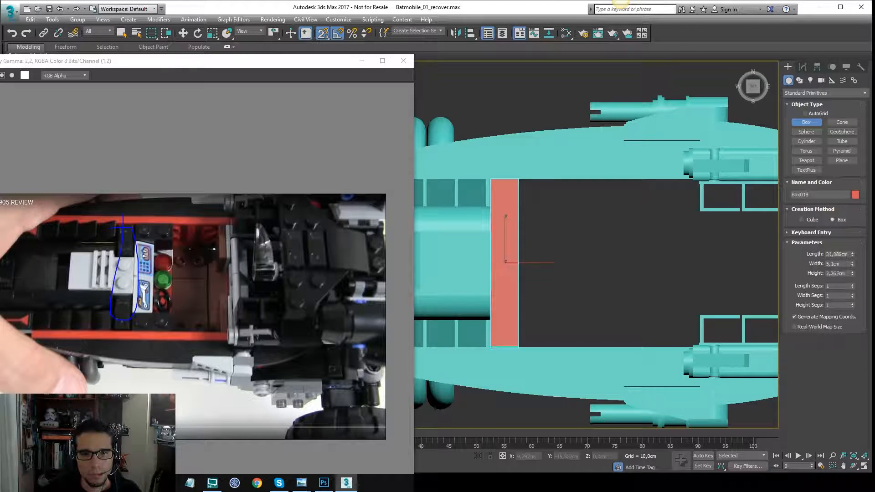
pyautogui.click(543, 228)
pyautogui.rightClick(588, 215)
pyautogui.press('F3')
pyautogui.press('F3')
# - Convert the new box to Editable Poly and snap the vertices at one end to the side panel's inner edge
pyautogui.rightClick(512, 200)
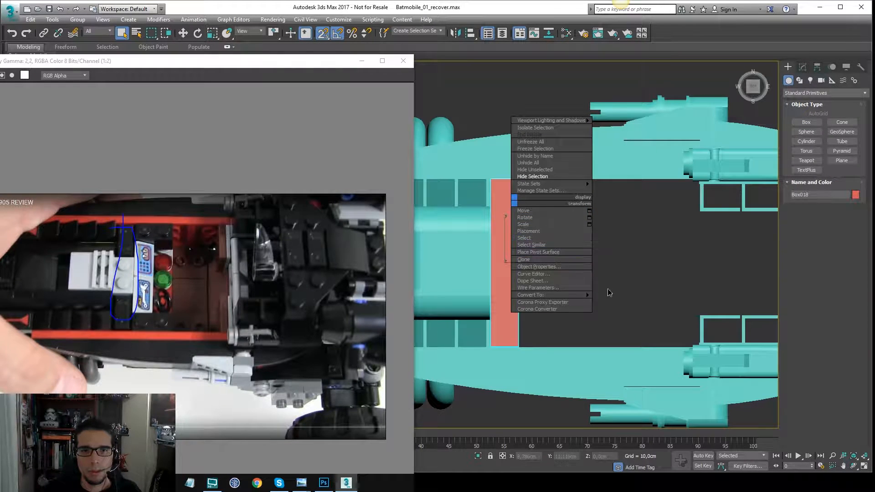
pyautogui.moveTo(590, 297)
pyautogui.click(624, 302)
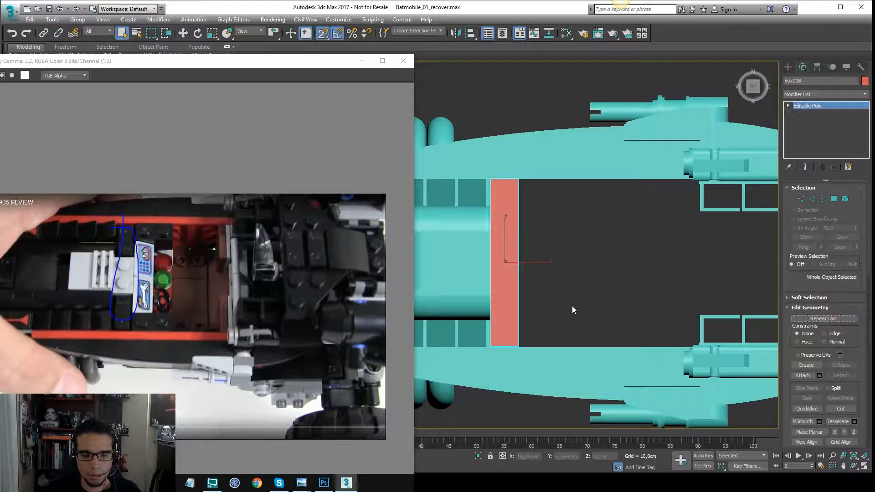
pyautogui.press('1')
pyautogui.moveTo(565, 325); pyautogui.dragTo(483, 358)
pyautogui.press('w')
pyautogui.moveTo(501, 347); pyautogui.dragTo(540, 307, button='middle')
pyautogui.scroll(2, 541, 296)
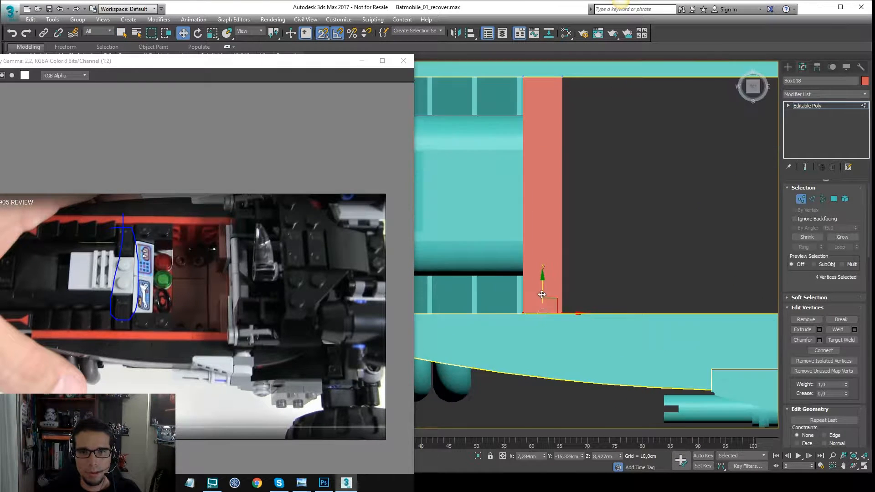
pyautogui.press('F3')
pyautogui.moveTo(542, 294); pyautogui.dragTo(532, 306)
pyautogui.scroll(-4, 602, 173)
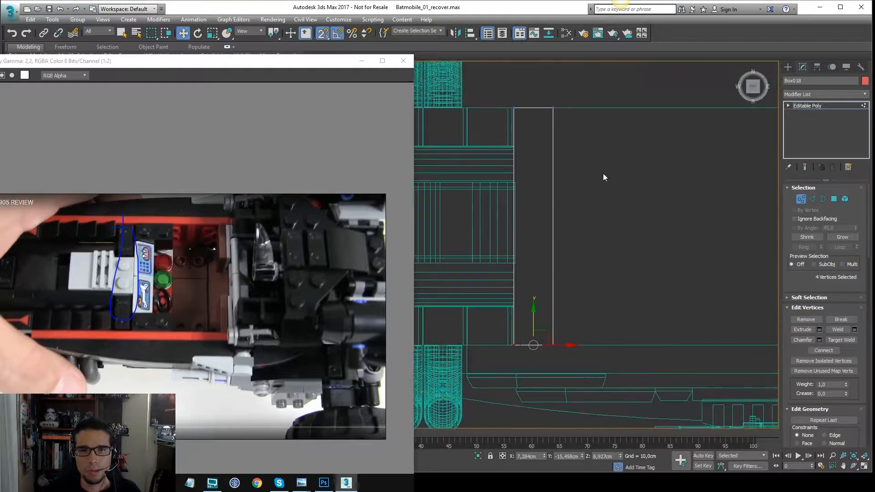
pyautogui.press('F3')
pyautogui.click(821, 106)
# - In the Front view, lower the box's four top vertices to the hood's upper edge, at Z about 9.4 cm
pyautogui.press('z')
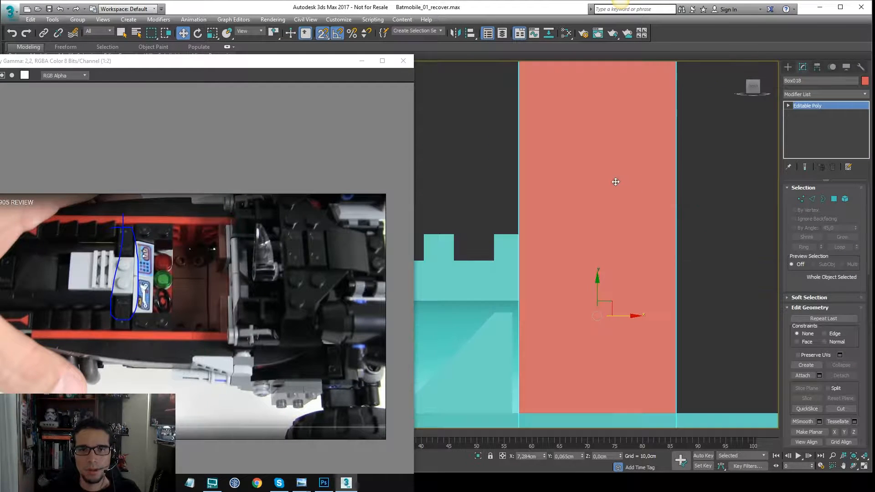
pyautogui.press('f')
pyautogui.press('F3')
pyautogui.moveTo(602, 214); pyautogui.dragTo(661, 203, button='middle')
pyautogui.scroll(-2, 661, 187)
pyautogui.scroll(2, 659, 184)
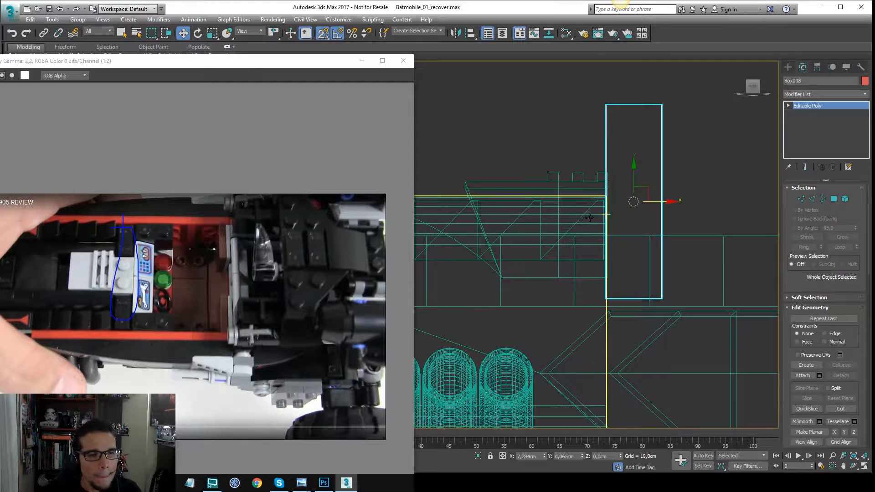
pyautogui.scroll(1, 109, 278)
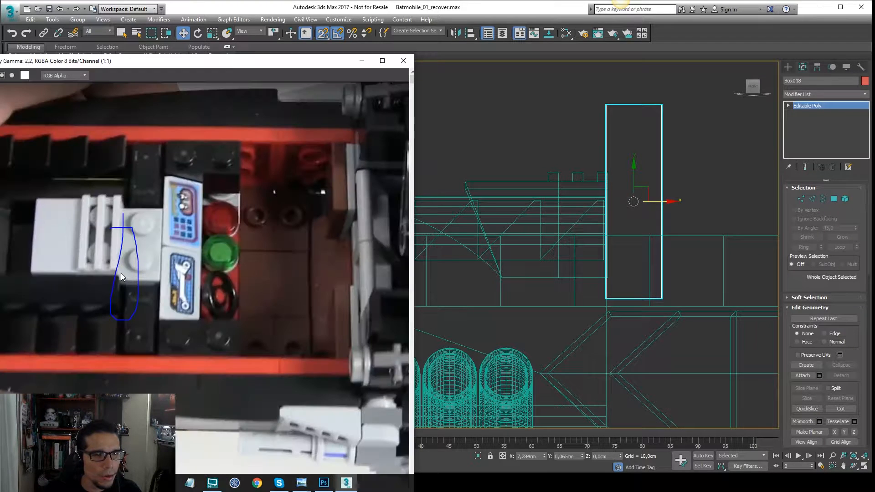
pyautogui.moveTo(697, 129); pyautogui.dragTo(683, 137, button='middle')
pyautogui.moveTo(693, 99); pyautogui.dragTo(522, 136)
pyautogui.press('1')
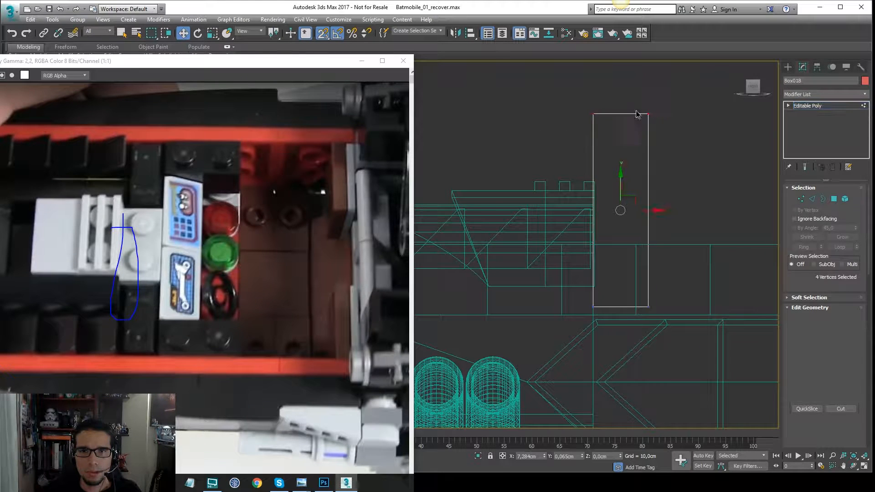
pyautogui.moveTo(620, 113); pyautogui.dragTo(592, 204)
pyautogui.press('F3')
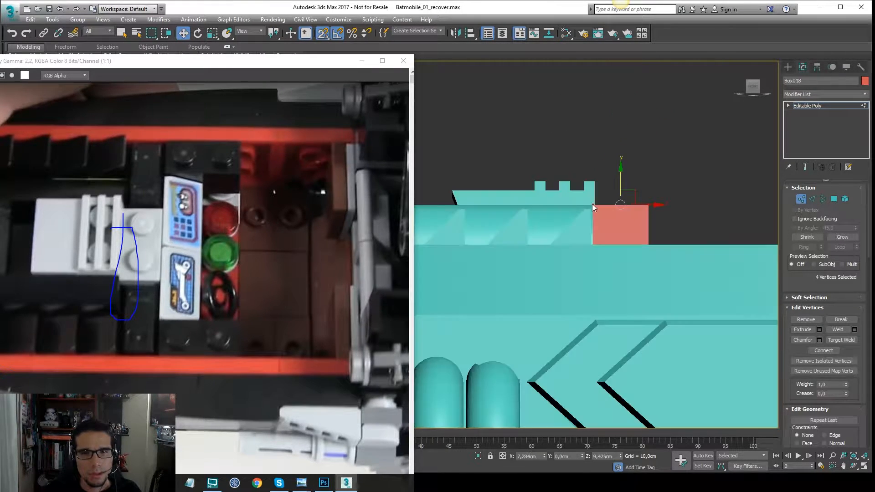
# - Compare the cockpit detail image with the minifigure photo and mark the edge of the black plate beside the red stripe
pyautogui.moveTo(593, 204)
pyautogui.keyDown('alt'); pyautogui.mouseDown(button='middle')
pyautogui.moveTo(563, 227)
pyautogui.moveTo(585, 232)
pyautogui.moveTo(660, 205)
pyautogui.moveTo(620, 205)
pyautogui.mouseUp(button='middle'); pyautogui.keyUp('alt')
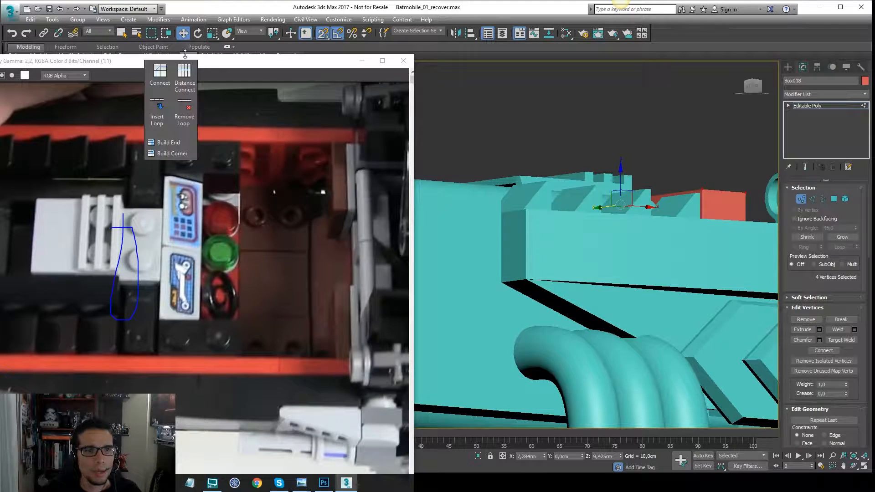
pyautogui.moveTo(185, 54); pyautogui.dragTo(677, 51)
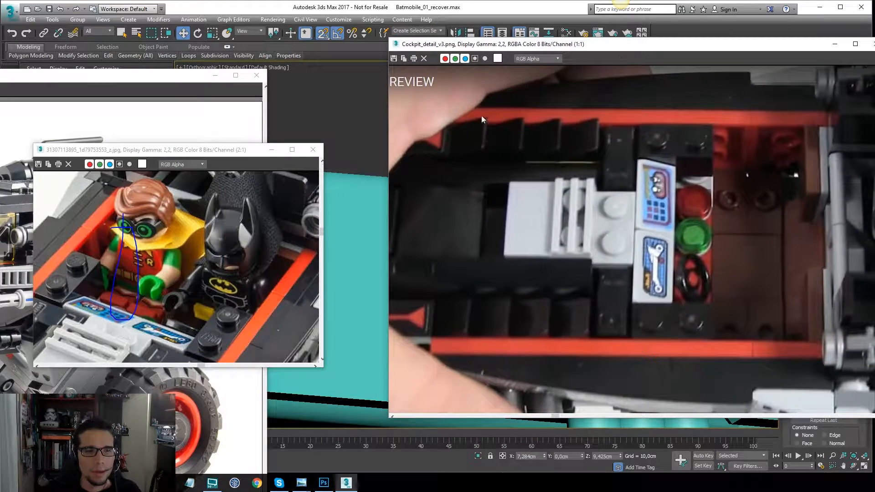
pyautogui.moveTo(181, 266); pyautogui.dragTo(171, 177, button='middle')
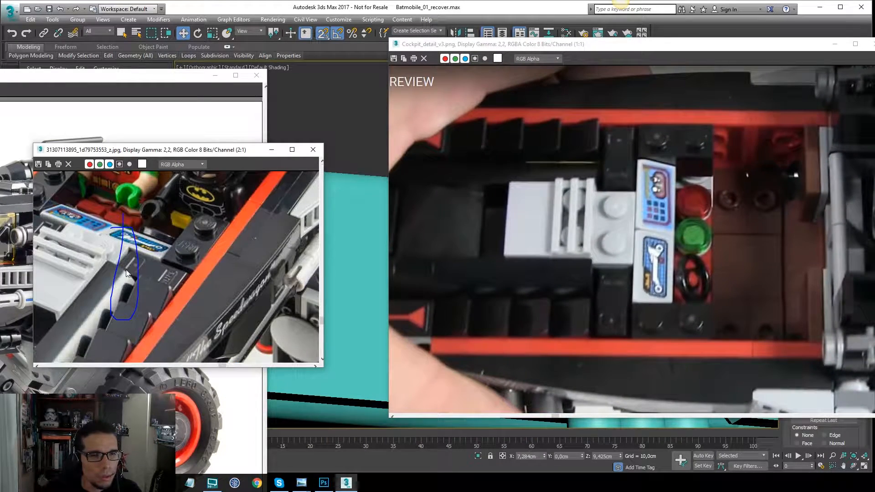
pyautogui.moveTo(652, 49); pyautogui.dragTo(67, 338)
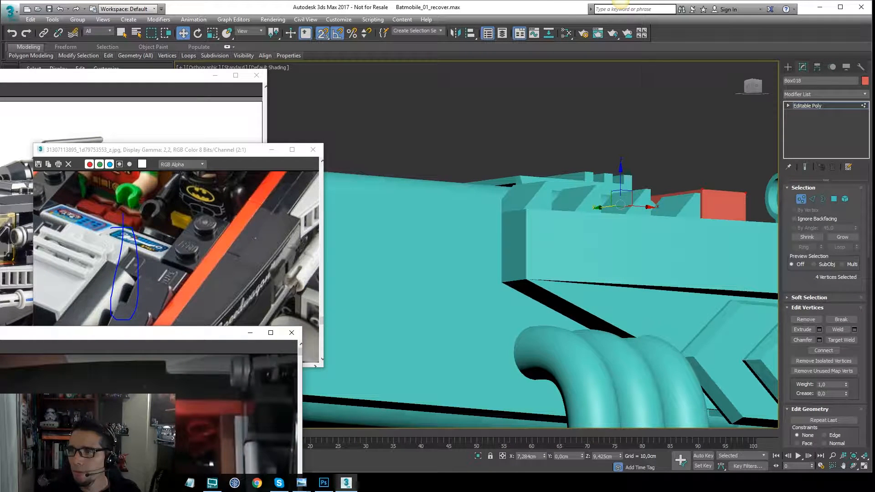
pyautogui.click(621, 2)
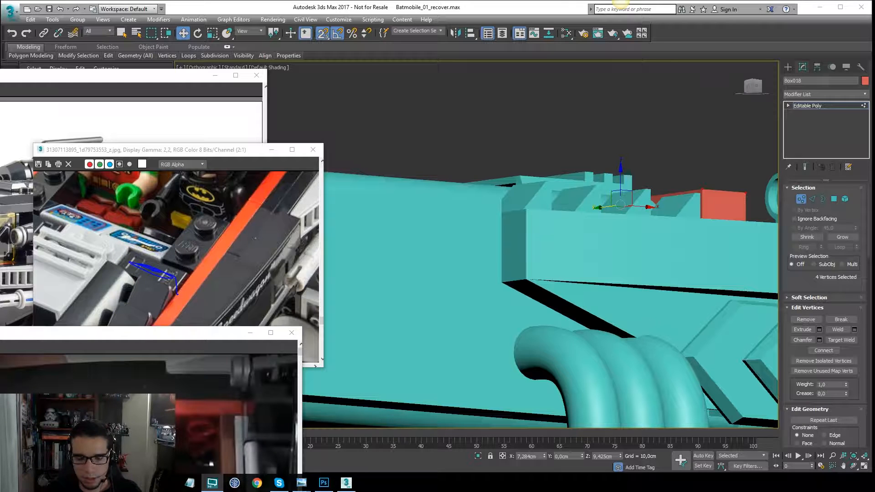
# - Lower the box's four top vertices further, to Z about 5.8 cm, to match the black plate in the reference
pyautogui.keyDown('alt'); pyautogui.moveTo(698, 184); pyautogui.dragTo(632, 185, button='middle'); pyautogui.keyUp('alt')
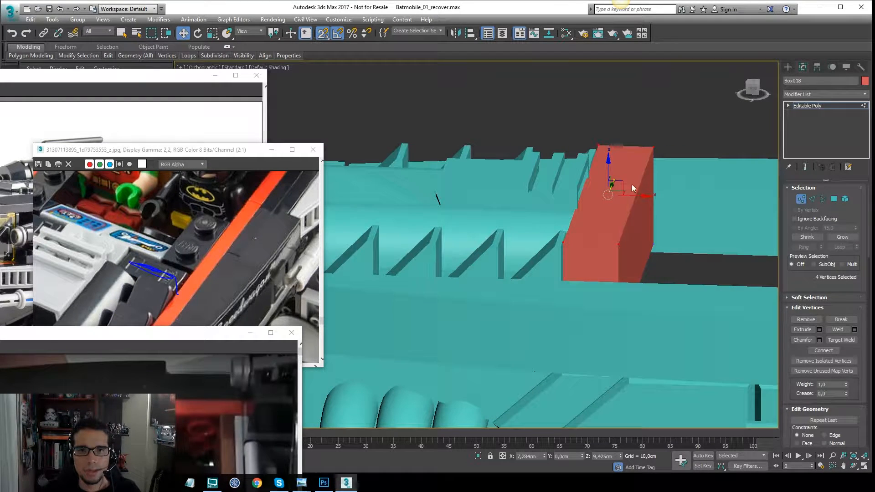
pyautogui.moveTo(609, 168); pyautogui.dragTo(602, 221)
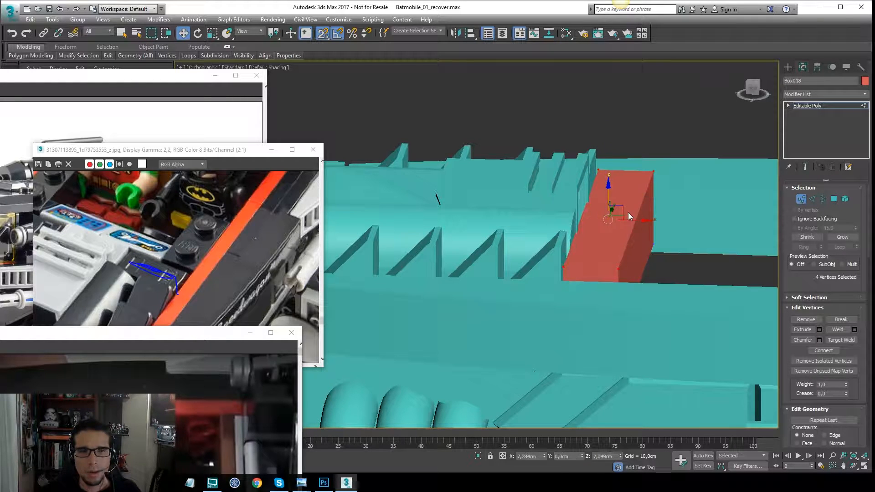
pyautogui.keyDown('alt'); pyautogui.moveTo(629, 214); pyautogui.dragTo(609, 201, button='middle'); pyautogui.keyUp('alt')
pyautogui.moveTo(608, 199); pyautogui.dragTo(609, 192)
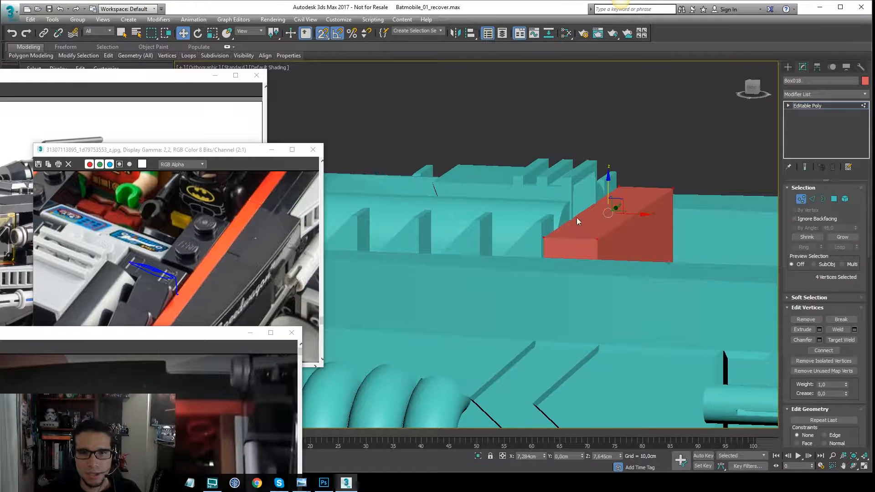
pyautogui.moveTo(606, 190); pyautogui.dragTo(707, 229)
# - Mark the black panel beyond the red stripe in the cockpit detail image and leave vertex editing on the box
pyautogui.scroll(-3, 707, 229)
pyautogui.keyDown('alt'); pyautogui.moveTo(623, 209); pyautogui.dragTo(459, 212, button='middle'); pyautogui.keyUp('alt')
pyautogui.keyDown('alt'); pyautogui.moveTo(403, 194); pyautogui.dragTo(371, 204, button='middle'); pyautogui.keyUp('alt')
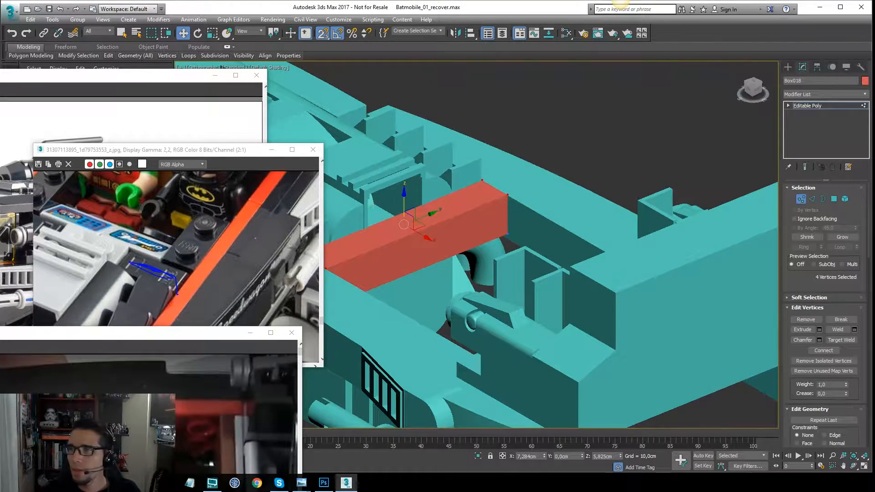
pyautogui.moveTo(246, 213); pyautogui.dragTo(195, 278)
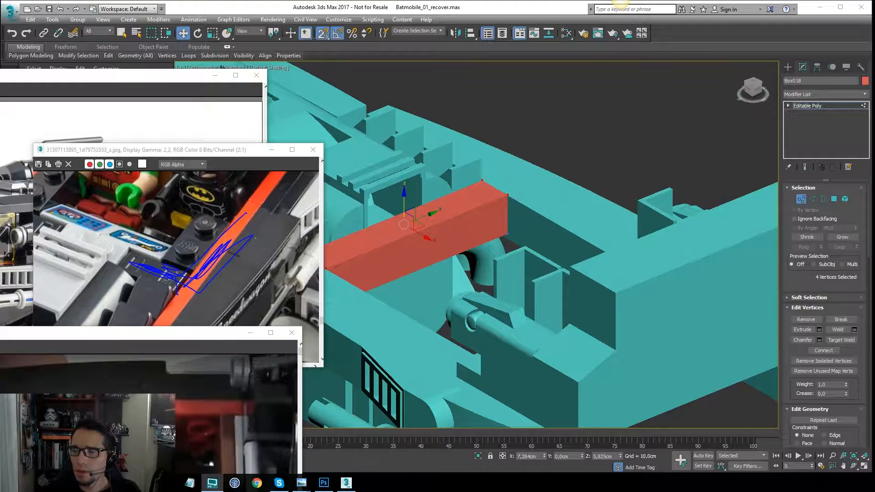
pyautogui.press('Escape')
pyautogui.keyDown('alt'); pyautogui.moveTo(640, 168); pyautogui.dragTo(469, 185, button='middle'); pyautogui.keyUp('alt')
pyautogui.click(840, 105)
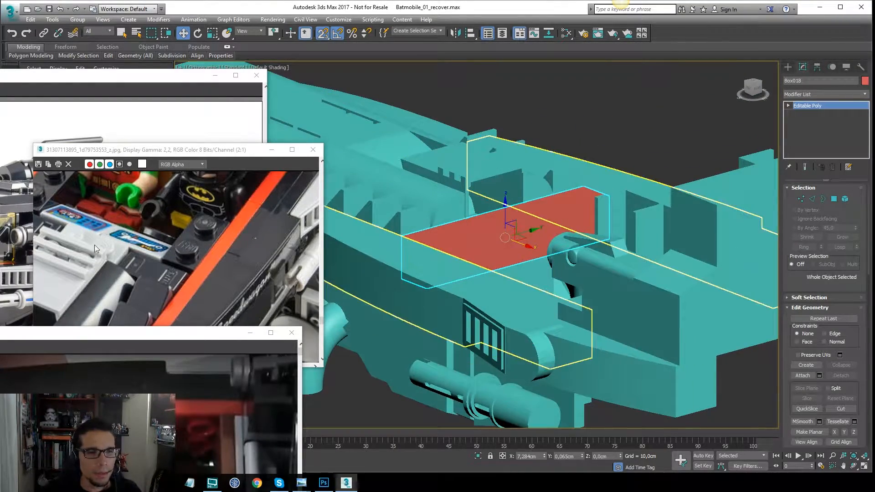
# - Examine the console in the two cockpit detail images and outline the white grille and studded plate in front of the stickers
pyautogui.click(87, 260)
pyautogui.scroll(1, 84, 251)
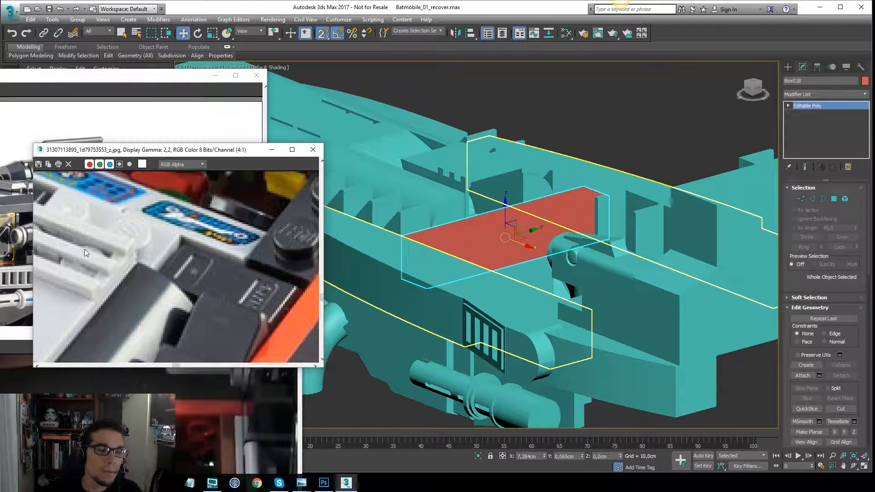
pyautogui.moveTo(137, 246); pyautogui.dragTo(238, 227, button='middle')
pyautogui.scroll(-1, 239, 227)
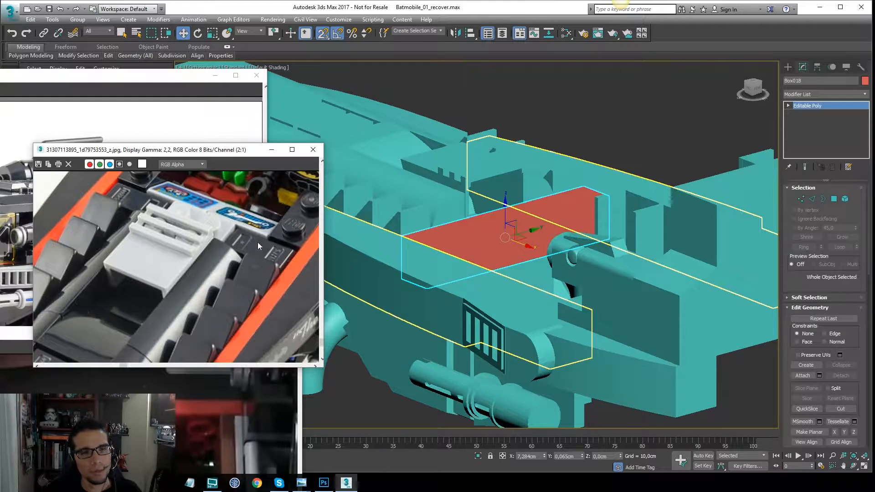
pyautogui.click(189, 426)
pyautogui.moveTo(196, 338); pyautogui.dragTo(282, 127)
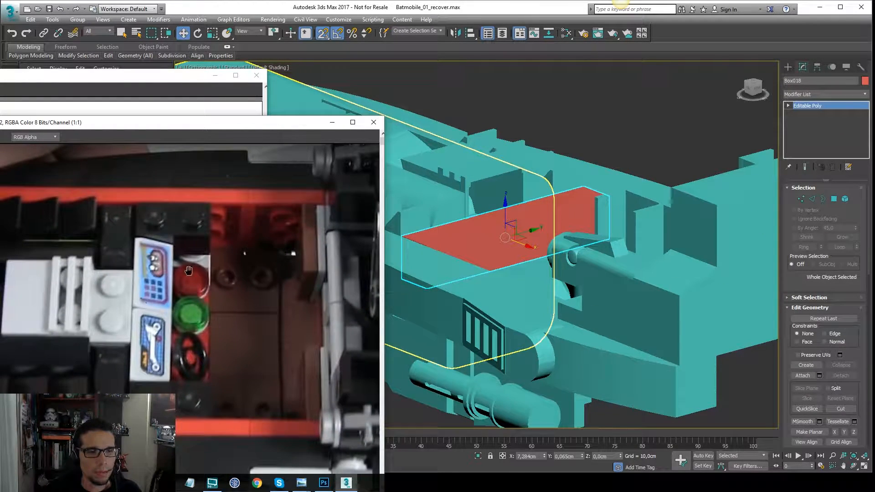
pyautogui.moveTo(189, 270); pyautogui.dragTo(199, 256, button='middle')
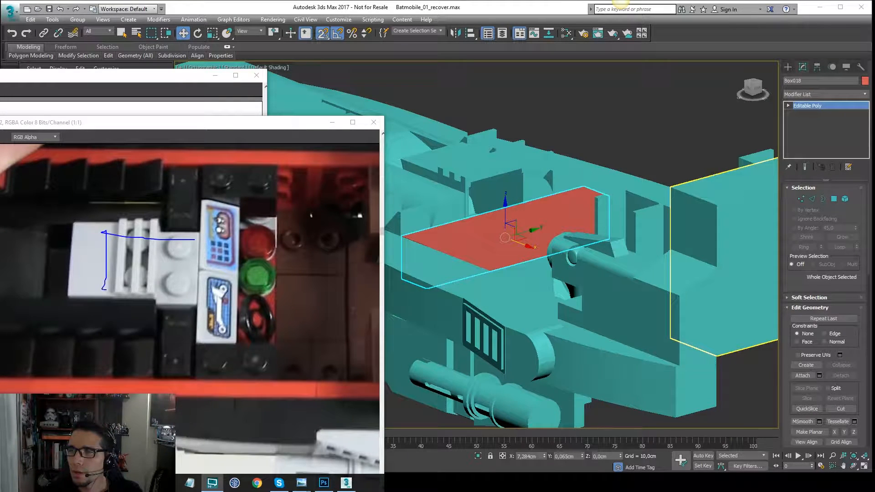
pyautogui.moveTo(103, 289); pyautogui.dragTo(190, 292)
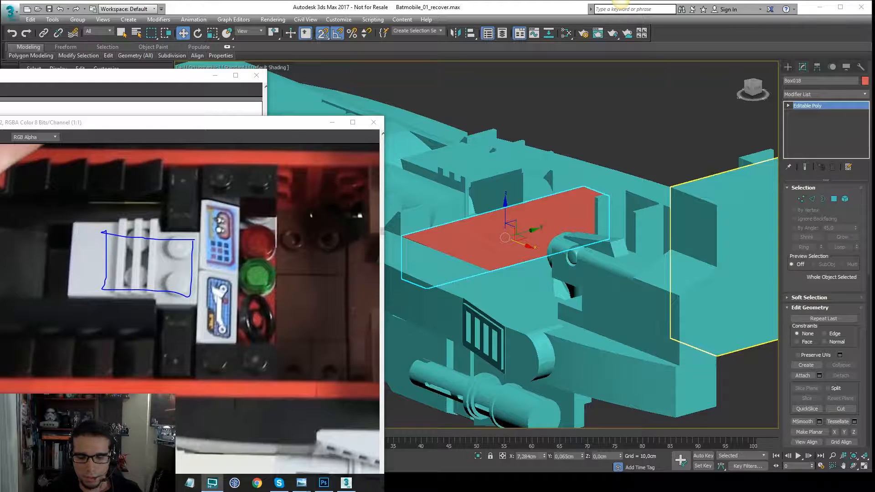
pyautogui.press('Escape')
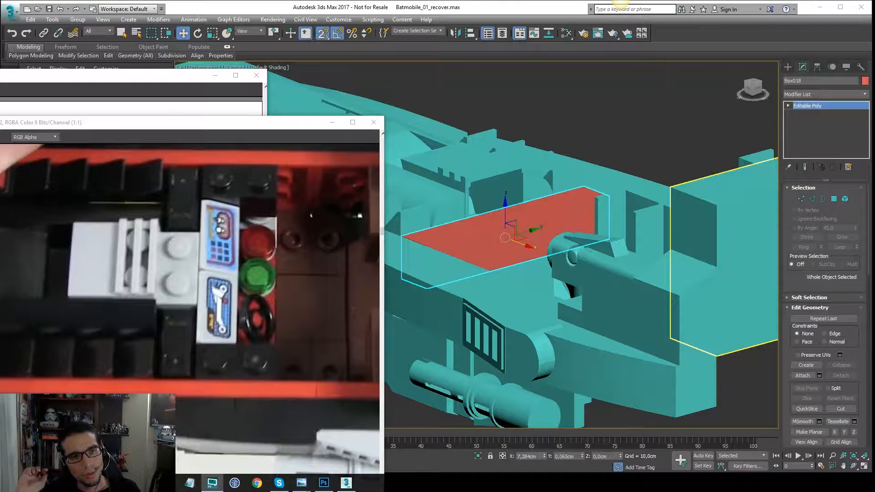
# - Open the reference image Cockpit_detail_v5.png and move its window aside, clear of the model
pyautogui.click(272, 19)
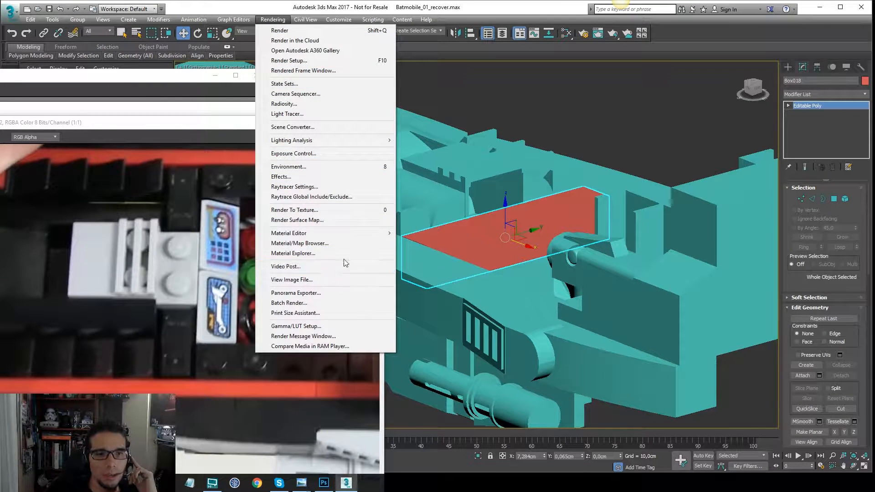
pyautogui.click(343, 280)
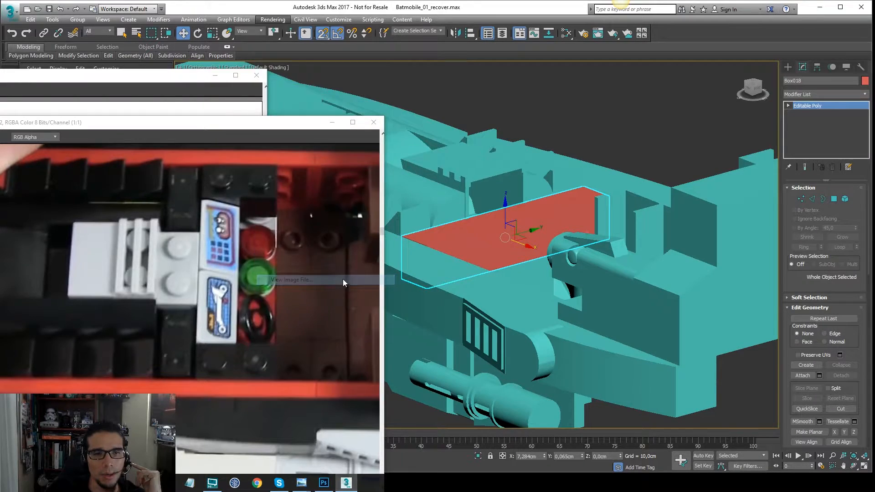
pyautogui.moveTo(464, 55); pyautogui.dragTo(465, 108)
pyautogui.scroll(-1, 457, 164)
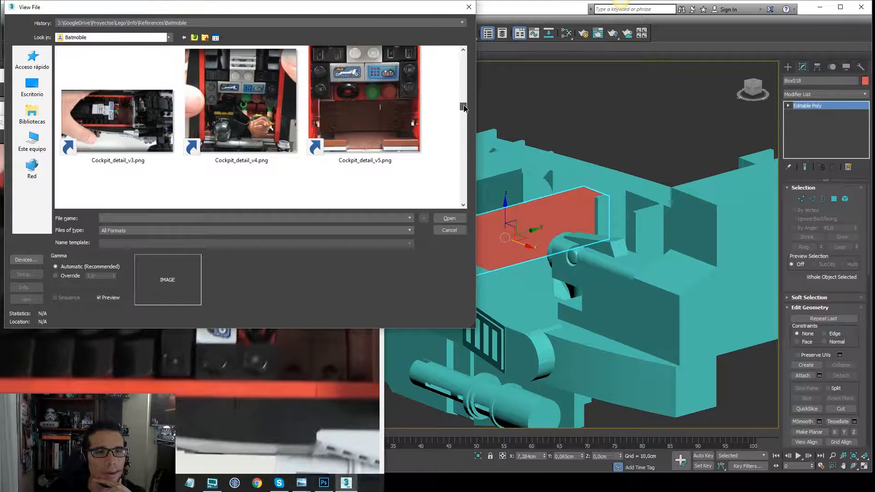
pyautogui.click(396, 82)
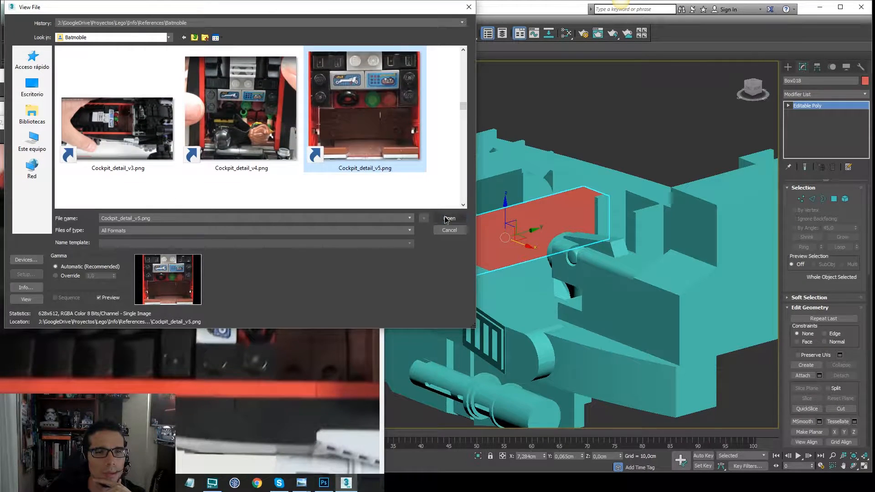
pyautogui.click(449, 218)
pyautogui.moveTo(783, 357); pyautogui.dragTo(445, 110)
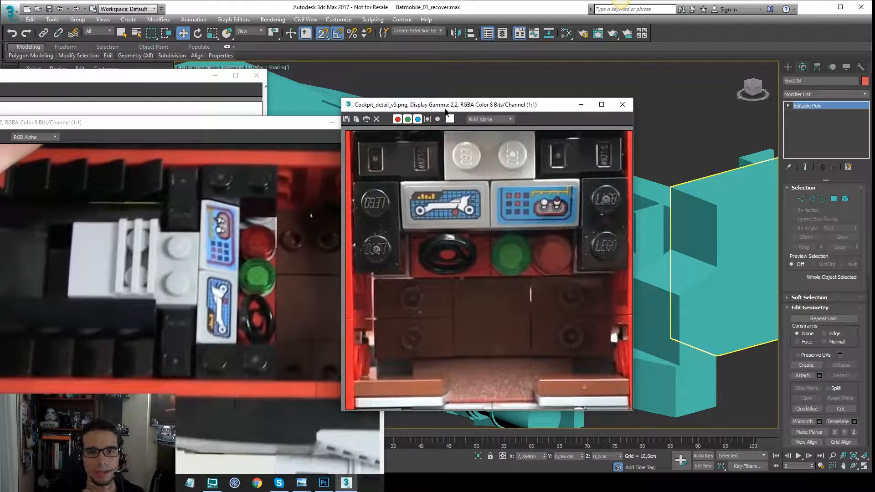
pyautogui.moveTo(446, 111); pyautogui.dragTo(496, 135)
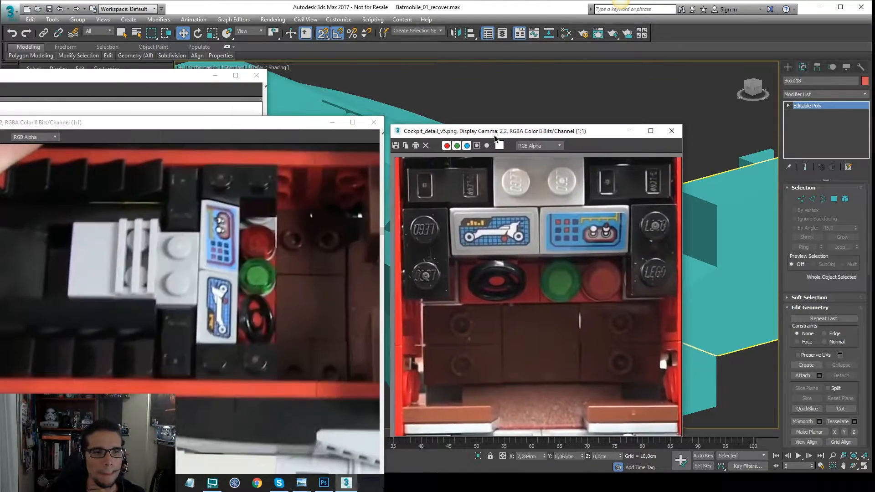
pyautogui.moveTo(624, 131); pyautogui.dragTo(874, 133)
# - Compare the box in the Top view with the cockpit reference and outline the U-shaped black plate around the control stickers
pyautogui.keyDown('alt'); pyautogui.moveTo(532, 196); pyautogui.dragTo(571, 196, button='middle'); pyautogui.keyUp('alt')
pyautogui.moveTo(572, 196); pyautogui.dragTo(522, 188, button='middle')
pyautogui.press('t')
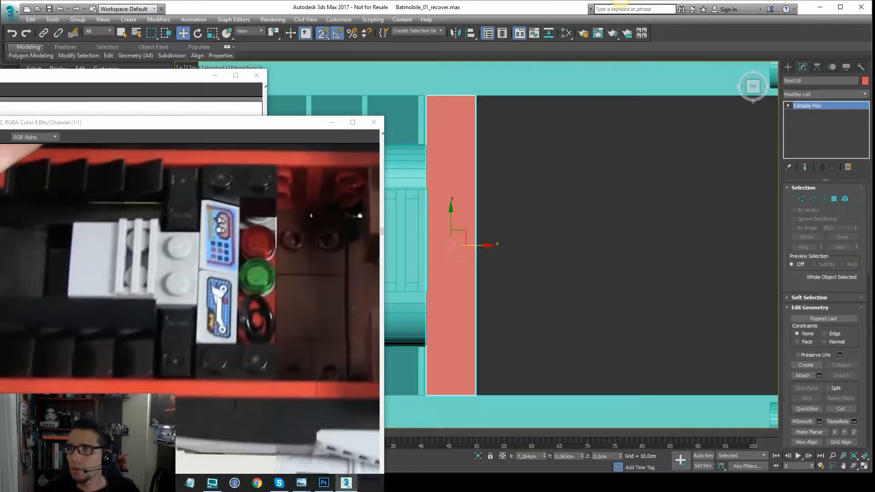
pyautogui.moveTo(278, 159)
pyautogui.mouseDown()
pyautogui.moveTo(162, 160)
pyautogui.moveTo(158, 336)
pyautogui.moveTo(262, 389)
pyautogui.mouseUp()
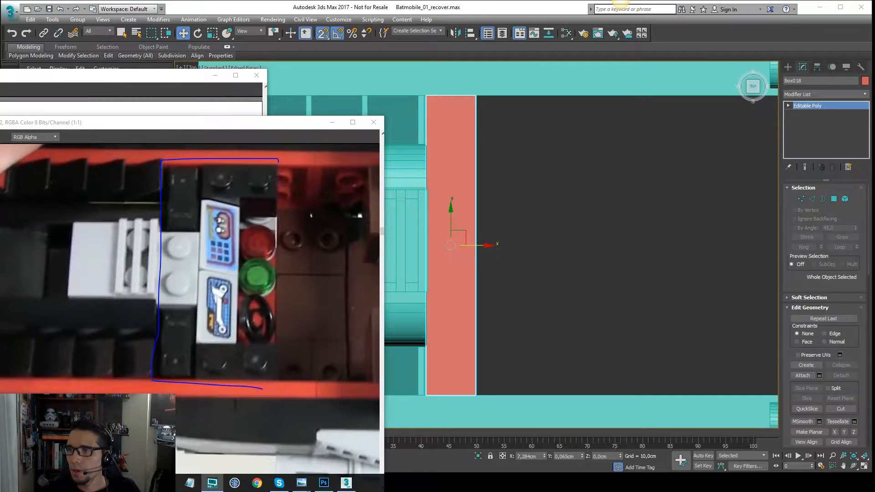
pyautogui.moveTo(208, 295); pyautogui.dragTo(291, 213)
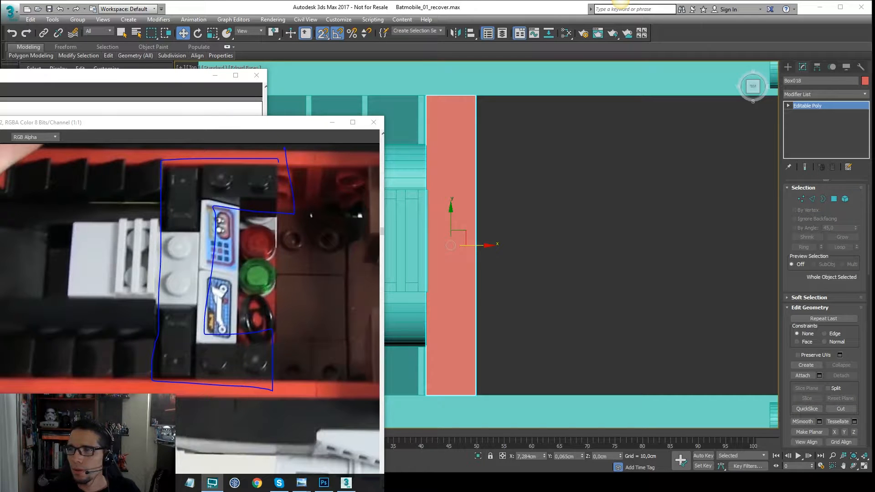
pyautogui.press('Escape')
pyautogui.moveTo(560, 181)
pyautogui.mouseDown(button='middle')
pyautogui.moveTo(592, 180)
pyautogui.moveTo(562, 206)
pyautogui.moveTo(555, 182)
pyautogui.mouseUp(button='middle')
pyautogui.scroll(-3, 587, 167)
pyautogui.press('F3')
pyautogui.press('F3')
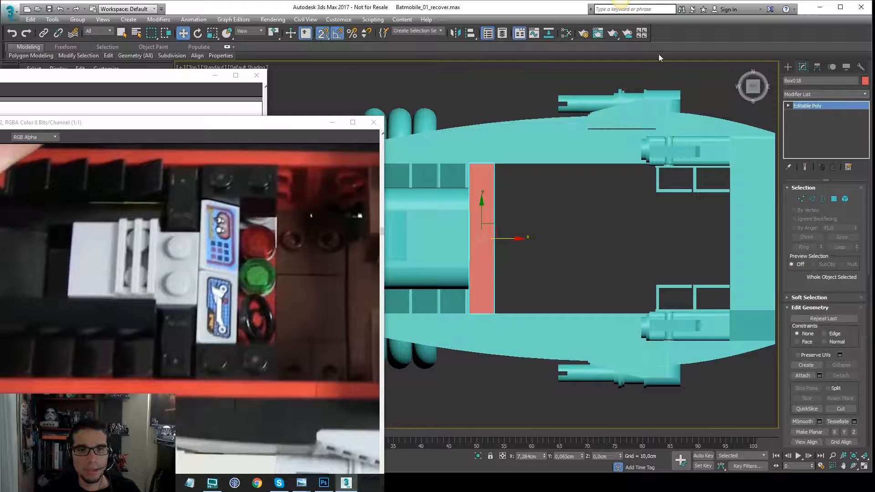
pyautogui.press('F3')
pyautogui.press('F3')
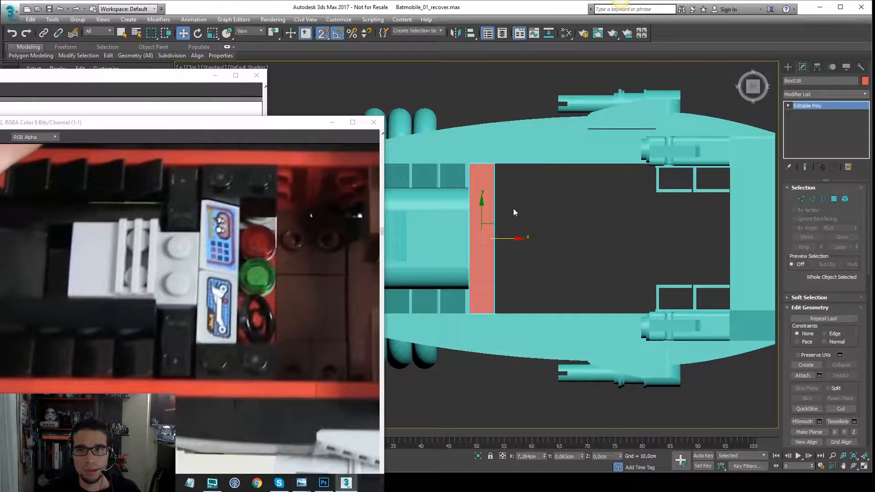
# - Connect the box's four lengthwise edges with one edge loop across its middle
pyautogui.press('F3')
pyautogui.press('2')
pyautogui.hotkey('ctrl', 'a')
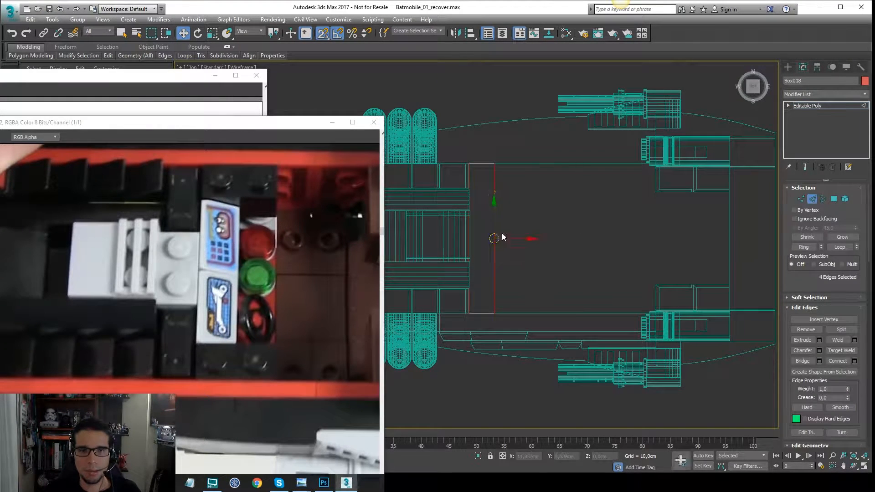
pyautogui.rightClick(499, 233)
pyautogui.click(463, 263)
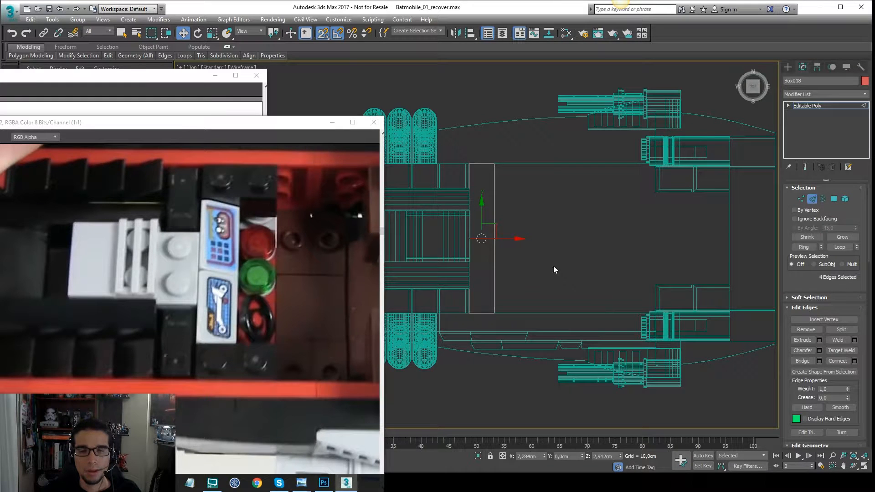
# - Connect the lengthwise edges of the box's near half and move the new loop toward the side panel, at Y about -11.1 cm
pyautogui.moveTo(554, 269); pyautogui.dragTo(442, 279)
pyautogui.rightClick(521, 274)
pyautogui.click(504, 304)
pyautogui.moveTo(488, 288); pyautogui.dragTo(490, 264, button='middle')
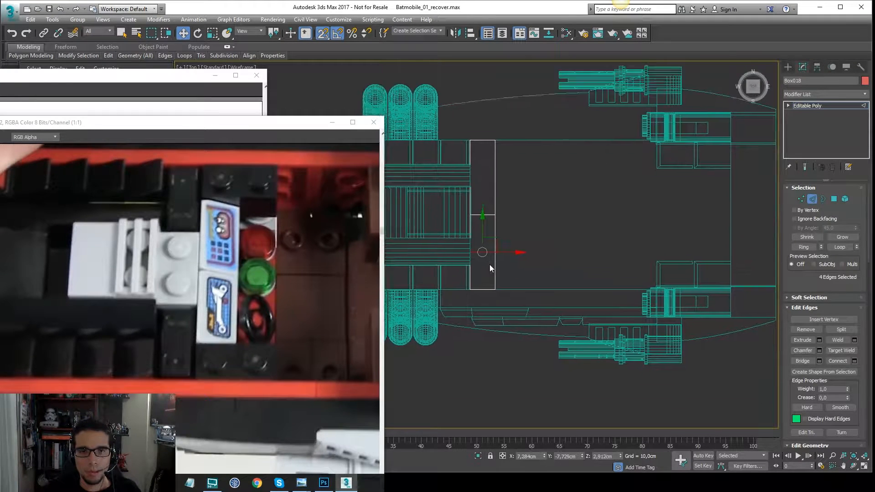
pyautogui.scroll(2, 489, 266)
pyautogui.moveTo(480, 223); pyautogui.dragTo(507, 271)
# - Extrude the box's narrow end polygon facing the cockpit into an arm along the side panel, to X about 22.8 cm
pyautogui.press('s')
pyautogui.keyDown('alt'); pyautogui.moveTo(559, 286); pyautogui.dragTo(511, 279, button='middle'); pyautogui.keyUp('alt')
pyautogui.press('4')
pyautogui.click(479, 292)
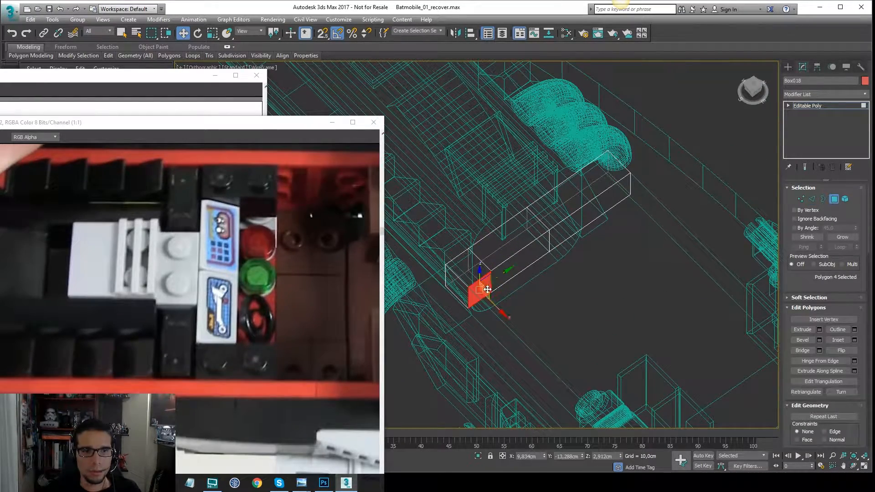
pyautogui.keyDown('ctrl'); pyautogui.click(524, 256); pyautogui.keyUp('ctrl')
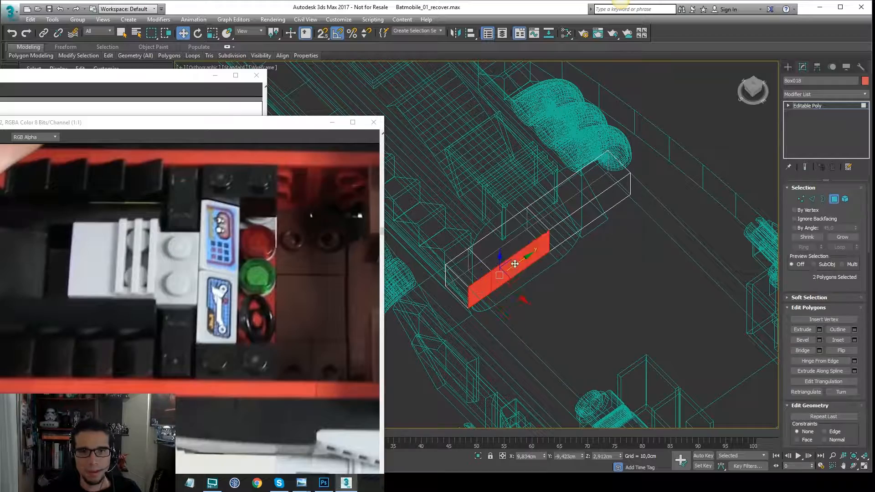
pyautogui.rightClick(504, 269)
pyautogui.click(494, 301)
pyautogui.moveTo(516, 266); pyautogui.dragTo(518, 239)
pyautogui.keyDown('alt'); pyautogui.moveTo(524, 232); pyautogui.dragTo(528, 246, button='middle'); pyautogui.keyUp('alt')
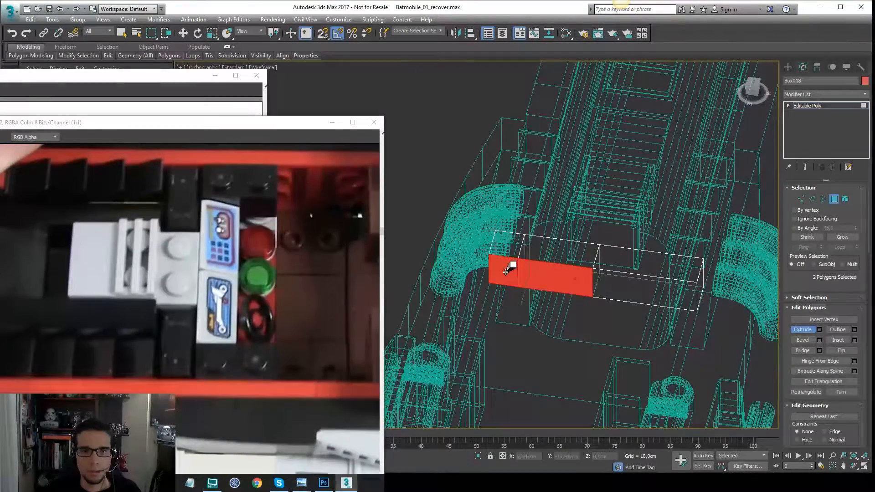
pyautogui.moveTo(511, 263); pyautogui.dragTo(527, 178)
pyautogui.press('F3')
pyautogui.press('w')
pyautogui.moveTo(521, 205)
pyautogui.keyDown('alt'); pyautogui.mouseDown(button='middle')
pyautogui.moveTo(528, 262)
pyautogui.moveTo(542, 269)
pyautogui.moveTo(509, 248)
pyautogui.mouseUp(button='middle'); pyautogui.keyUp('alt')
pyautogui.press('F4')
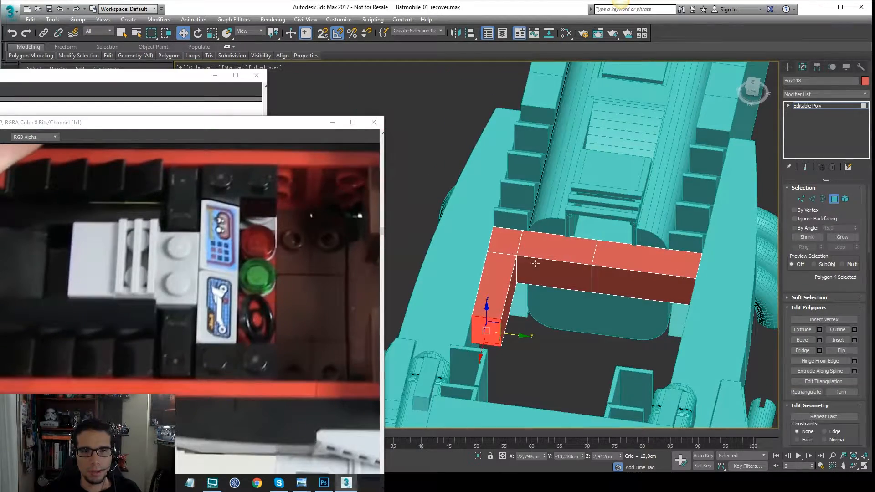
# - Extrude the polygon between the arm and the middle loop toward the cockpit, to X about 13.9 cm, as the sticker console
pyautogui.click(536, 264)
pyautogui.scroll(5, 552, 272)
pyautogui.moveTo(552, 272); pyautogui.dragTo(534, 262, button='middle')
pyautogui.keyDown('alt'); pyautogui.moveTo(534, 262); pyautogui.dragTo(508, 242, button='middle'); pyautogui.keyUp('alt')
pyautogui.middleClick(233, 208)
pyautogui.scroll(2, 231, 183)
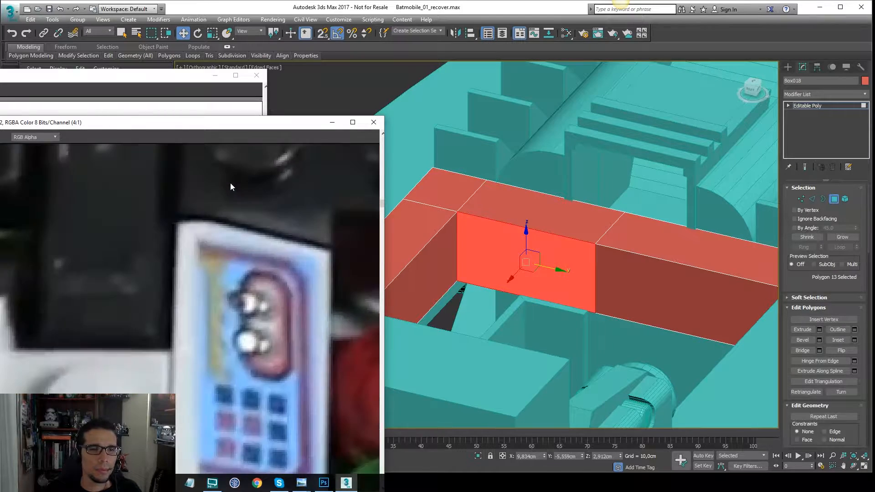
pyautogui.scroll(-1, 260, 197)
pyautogui.rightClick(530, 257)
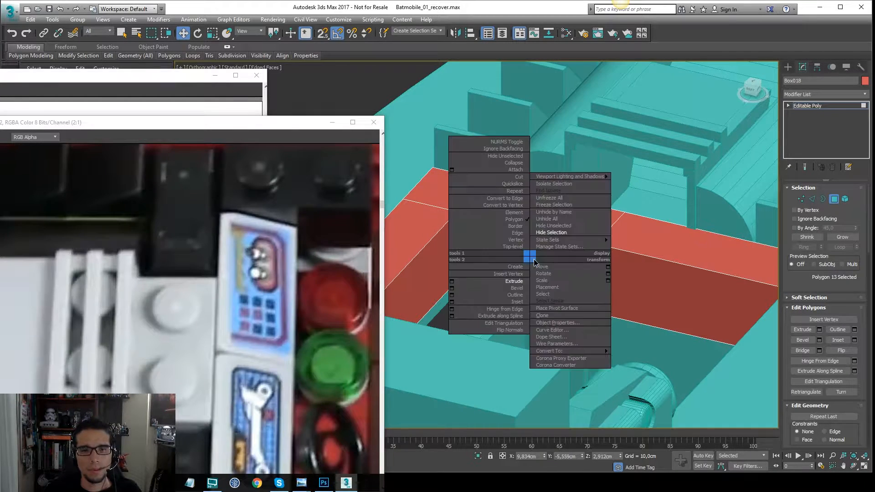
pyautogui.click(514, 281)
pyautogui.moveTo(547, 254); pyautogui.dragTo(541, 222)
pyautogui.press('w')
# - Lower the console block's top front edge to Z about 3.7 cm to slope its upper face like the sticker panel
pyautogui.press('2')
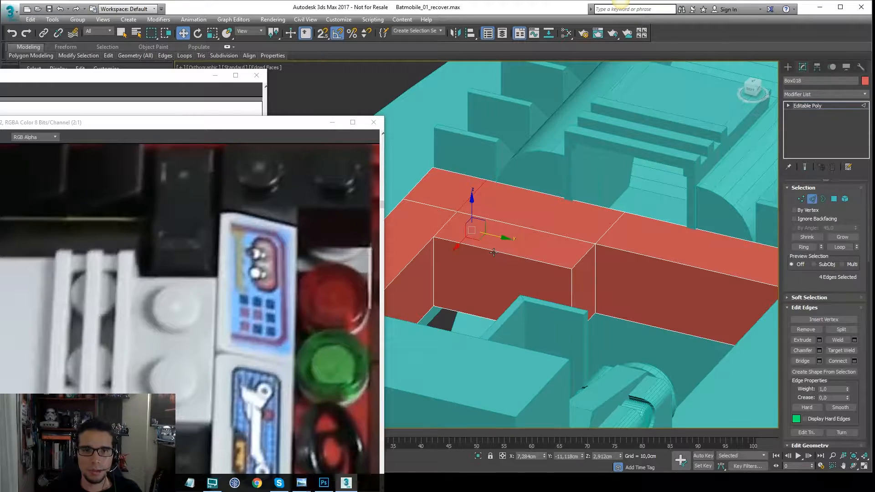
pyautogui.click(499, 254)
pyautogui.moveTo(493, 244); pyautogui.dragTo(501, 252)
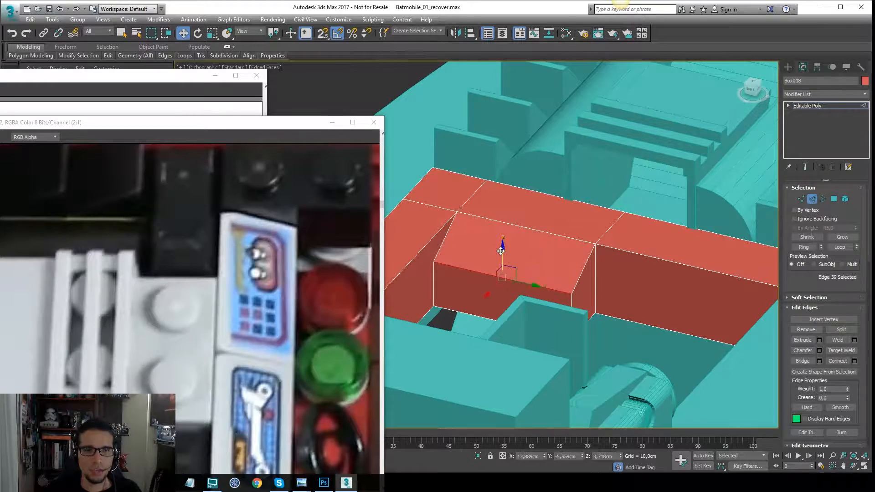
pyautogui.scroll(-3, 501, 252)
pyautogui.keyDown('alt'); pyautogui.moveTo(449, 240); pyautogui.dragTo(516, 251, button='middle'); pyautogui.keyUp('alt')
pyautogui.moveTo(287, 255); pyautogui.dragTo(281, 246, button='middle')
pyautogui.scroll(-1, 282, 246)
pyautogui.keyDown('alt'); pyautogui.moveTo(499, 261); pyautogui.dragTo(423, 267, button='middle'); pyautogui.keyUp('alt')
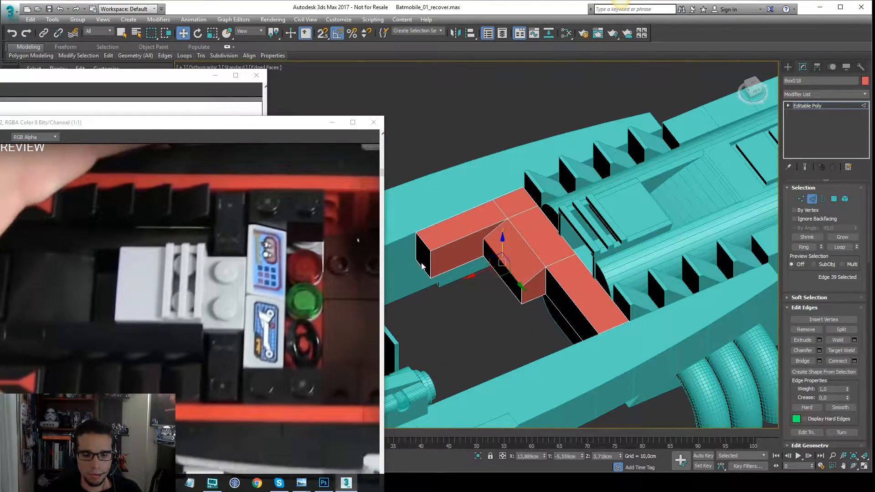
# - Move the side arm's end face toward the hood to shorten the arm, and compare its length with the reference in the Top view
pyautogui.press('4')
pyautogui.click(423, 266)
pyautogui.moveTo(401, 267); pyautogui.dragTo(425, 256)
pyautogui.keyDown('alt'); pyautogui.moveTo(458, 249); pyautogui.dragTo(615, 232, button='middle'); pyautogui.keyUp('alt')
pyautogui.click(827, 106)
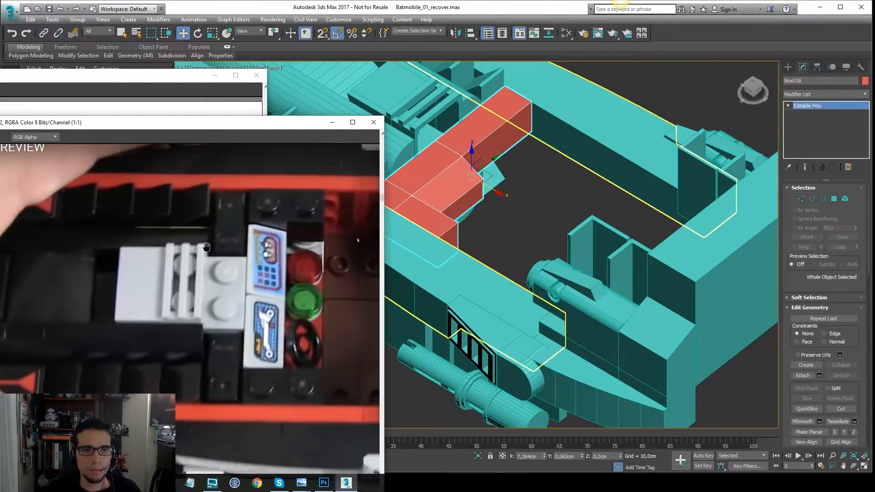
pyautogui.moveTo(347, 266); pyautogui.dragTo(181, 244, button='middle')
pyautogui.press('t')
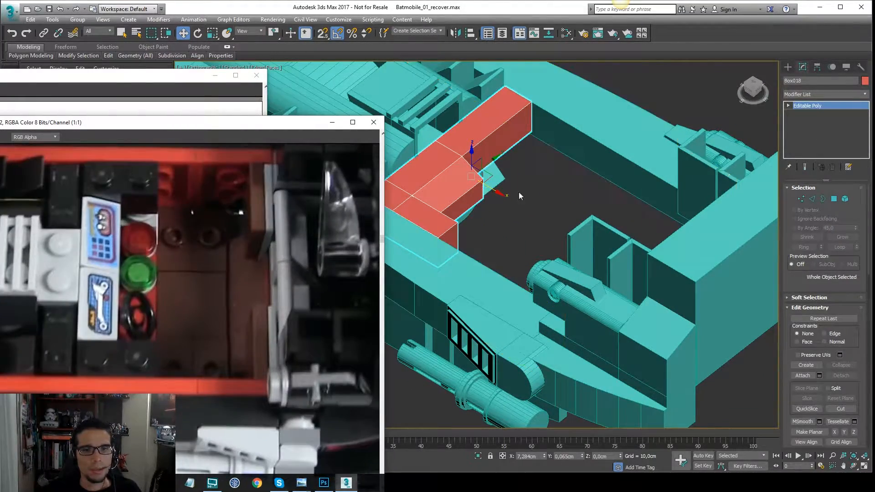
pyautogui.scroll(-5, 593, 228)
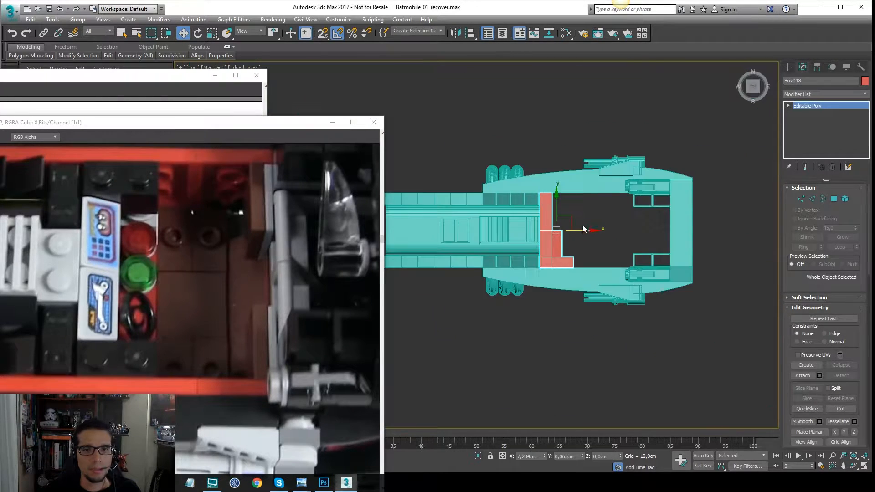
# - Apply a Symmetry modifier to the console with the mirror axis set to Y and Flip enabled
pyautogui.scroll(2, 578, 228)
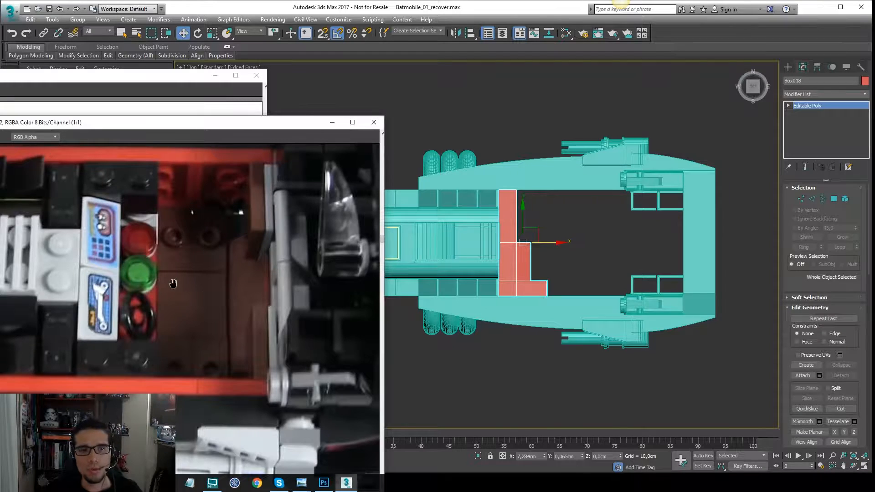
pyautogui.moveTo(177, 265); pyautogui.dragTo(187, 270, button='middle')
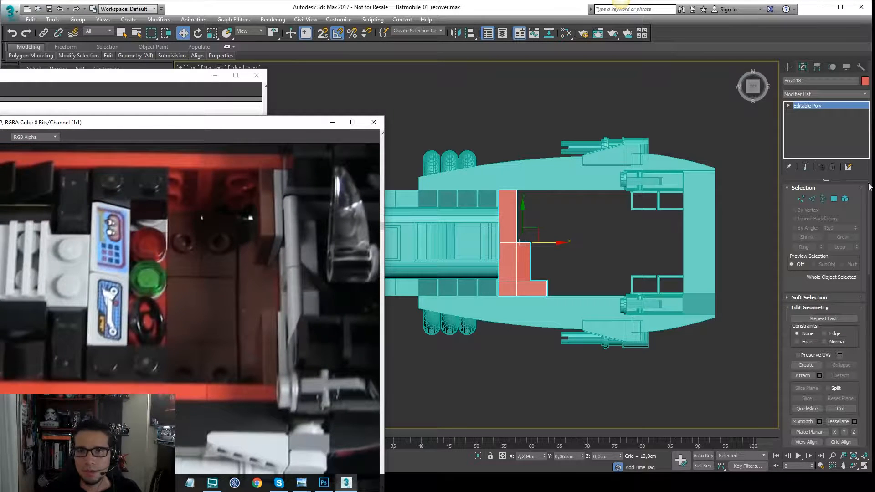
pyautogui.click(830, 94)
pyautogui.write('sy')
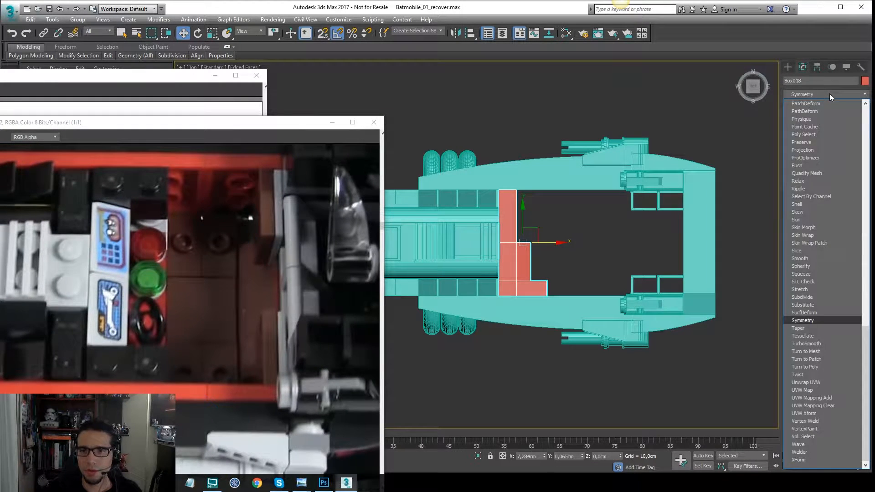
pyautogui.press('Return')
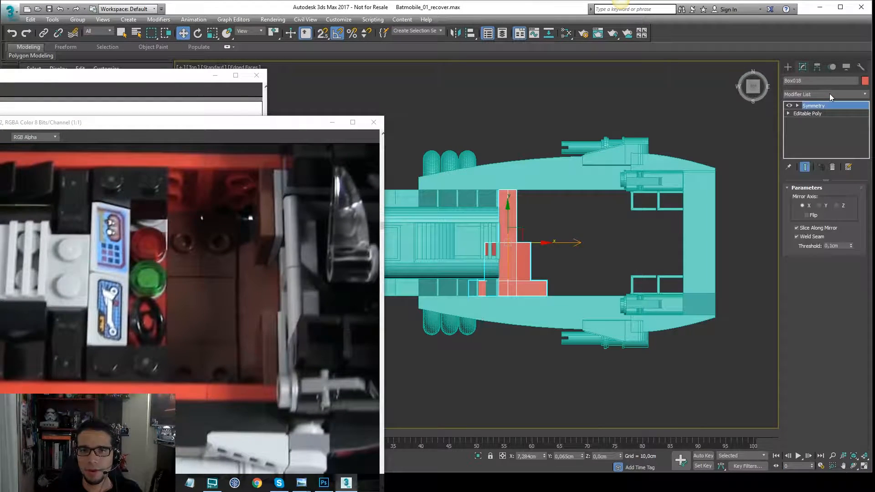
pyautogui.click(819, 206)
pyautogui.click(813, 215)
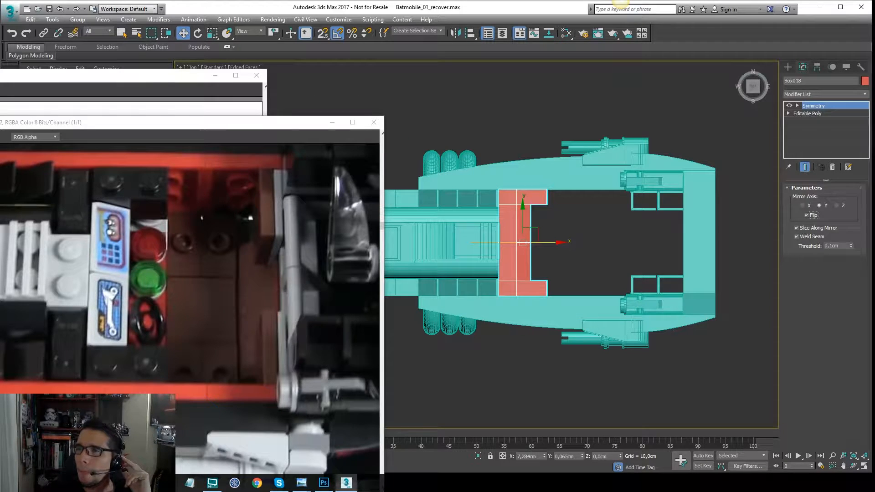
# - Compare the console's depth and the remaining cockpit space with the reference image by outlining both areas in the Top view
pyautogui.moveTo(180, 161)
pyautogui.mouseDown()
pyautogui.moveTo(104, 160)
pyautogui.moveTo(43, 268)
pyautogui.mouseUp()
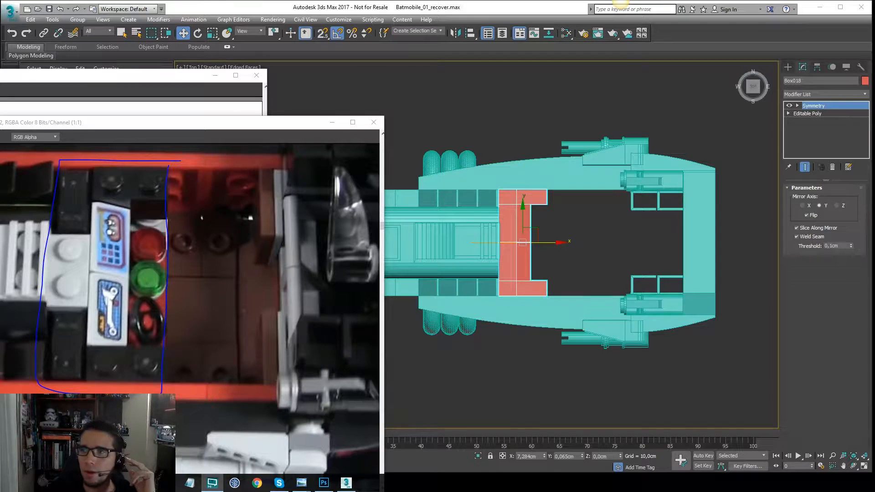
pyautogui.moveTo(549, 185); pyautogui.dragTo(493, 236)
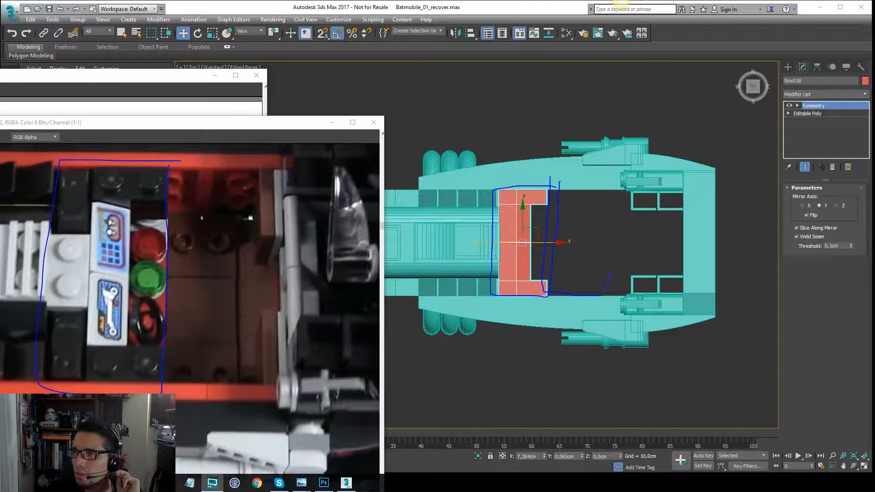
pyautogui.moveTo(553, 187); pyautogui.dragTo(609, 191)
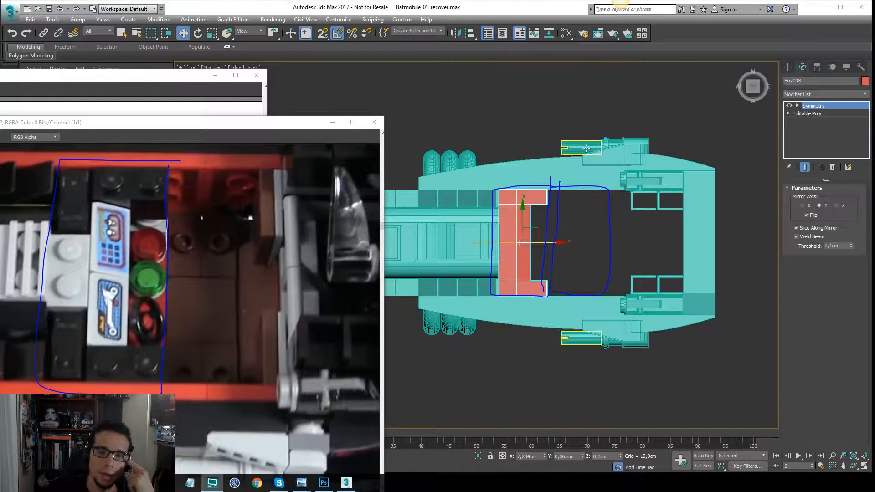
pyautogui.click(827, 107)
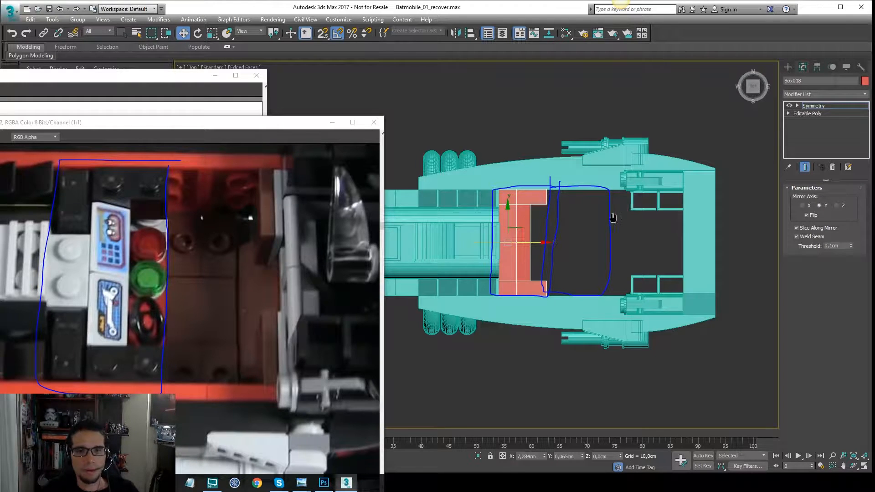
pyautogui.moveTo(613, 218); pyautogui.dragTo(582, 219, button='middle')
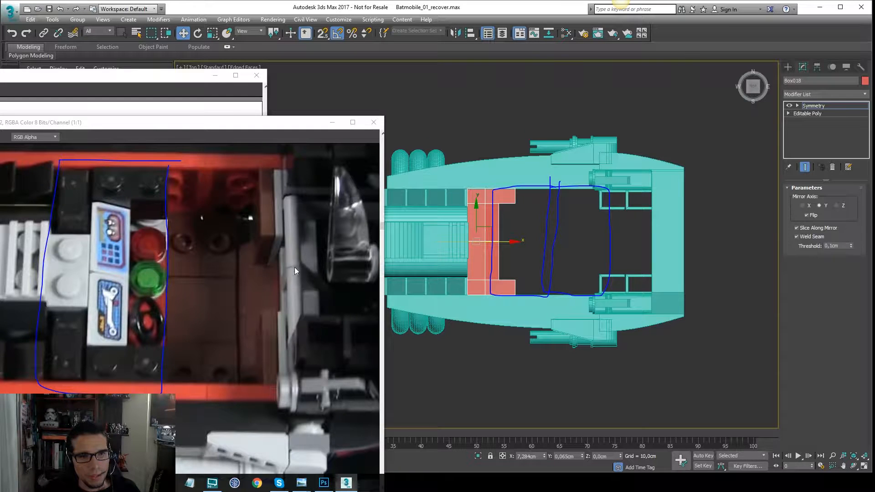
pyautogui.click(788, 67)
pyautogui.click(806, 122)
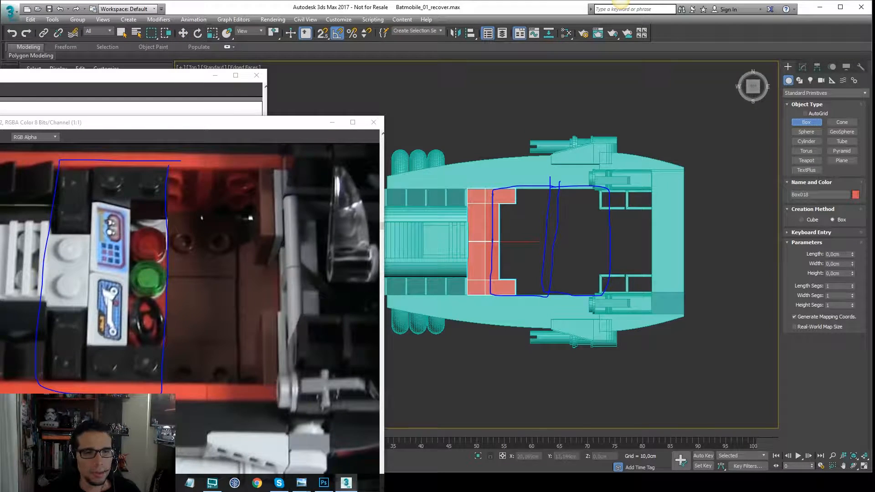
pyautogui.press('s')
pyautogui.moveTo(507, 221); pyautogui.dragTo(524, 218, button='middle')
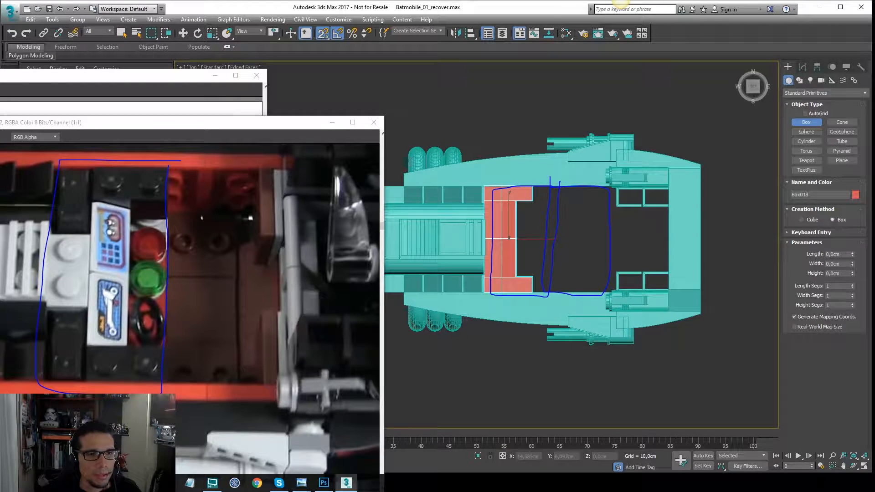
pyautogui.rightClick(586, 199)
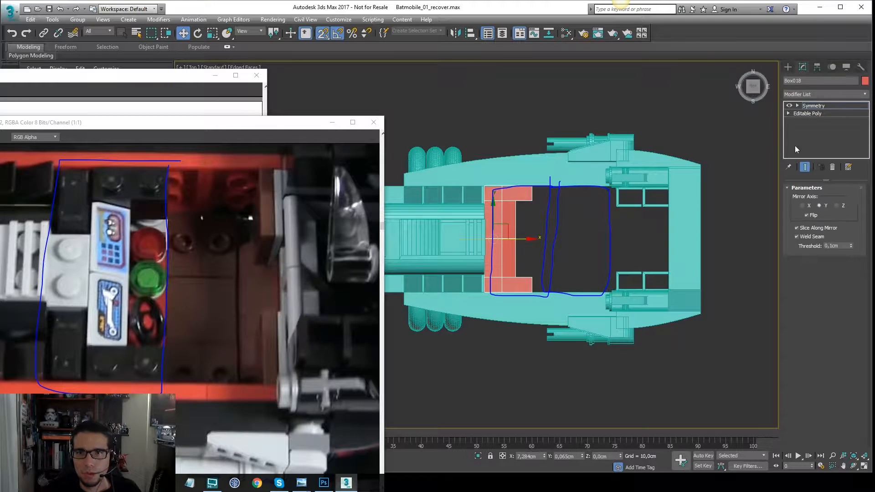
# - In the console's Editable Poly level, move all vertices beyond the hood-side row about 0.84 cm along X to thicken the plate
pyautogui.click(808, 113)
pyautogui.press('1')
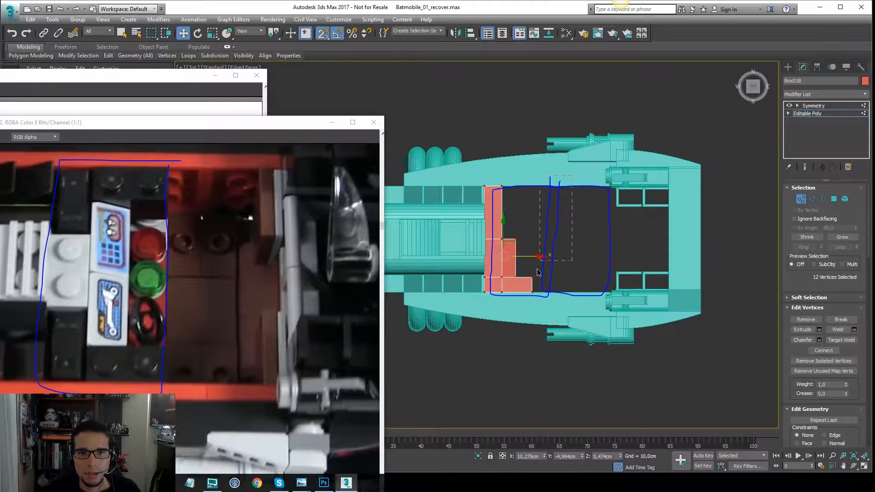
pyautogui.keyDown('ctrl'); pyautogui.moveTo(537, 272); pyautogui.dragTo(550, 244); pyautogui.keyUp('ctrl')
pyautogui.scroll(2, 527, 267)
pyautogui.press('s')
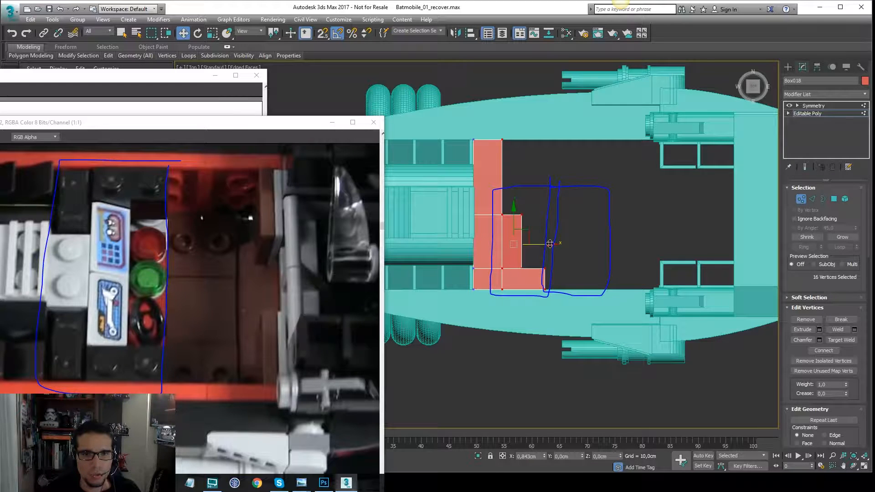
# - Lengthen the sticker console toward the cockpit, extend the side arm's end face to X about 21.6 cm, and restore the mirrored result
pyautogui.moveTo(580, 135); pyautogui.dragTo(517, 317)
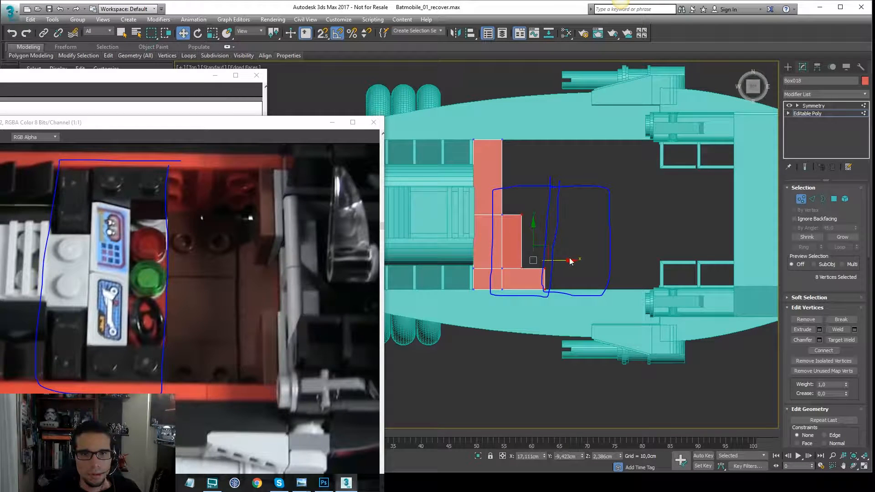
pyautogui.moveTo(571, 261); pyautogui.dragTo(573, 262)
pyautogui.moveTo(596, 145); pyautogui.dragTo(546, 314)
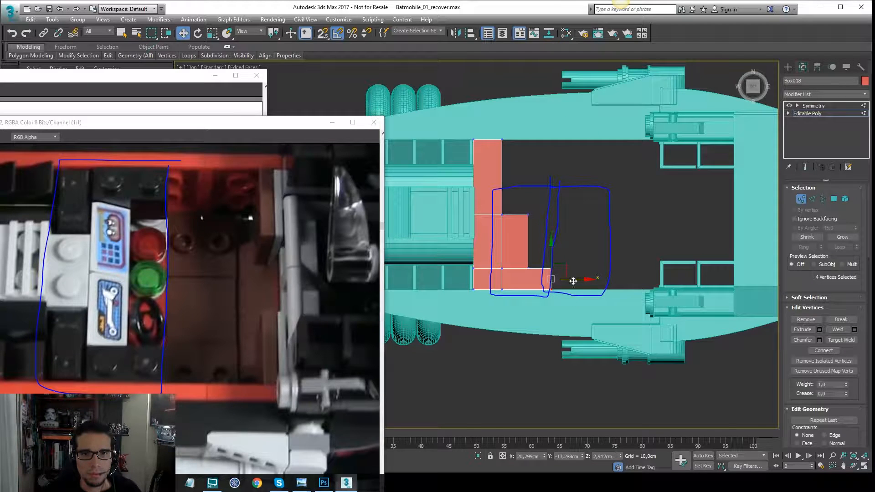
pyautogui.moveTo(573, 281); pyautogui.dragTo(578, 281)
pyautogui.click(815, 109)
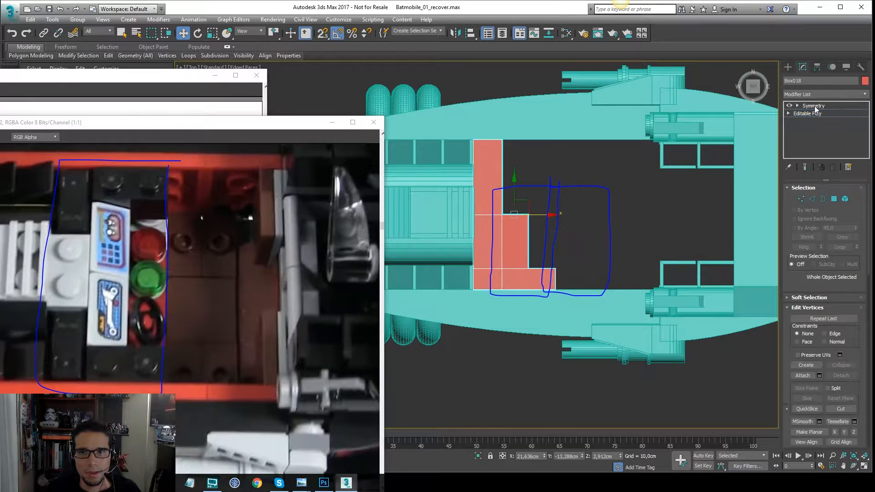
pyautogui.click(815, 106)
# - Clone the mirrored console as one instance along X, directly behind the original, to gauge the cockpit's length
pyautogui.moveTo(557, 215); pyautogui.dragTo(626, 221)
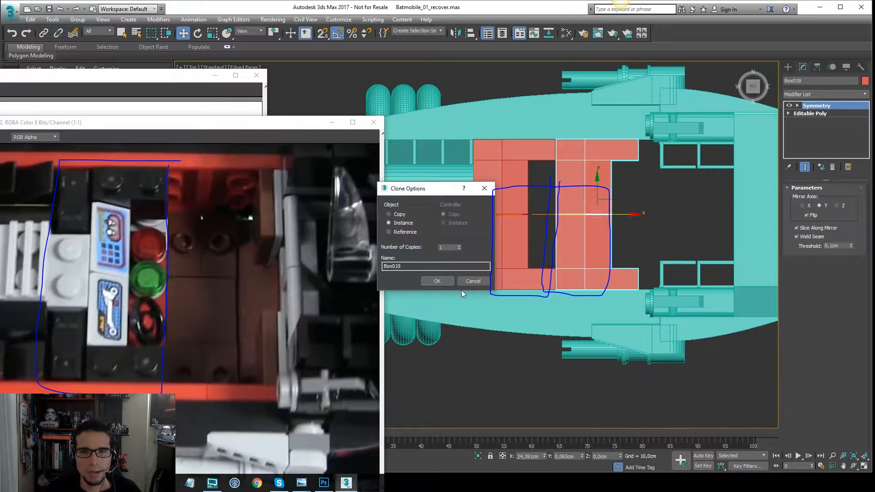
pyautogui.click(439, 281)
pyautogui.moveTo(714, 252); pyautogui.dragTo(693, 250, button='middle')
# - Select the rear fender, engine and bracket parts without the rear cross block, and move them along X toward the console copy
pyautogui.click(688, 259)
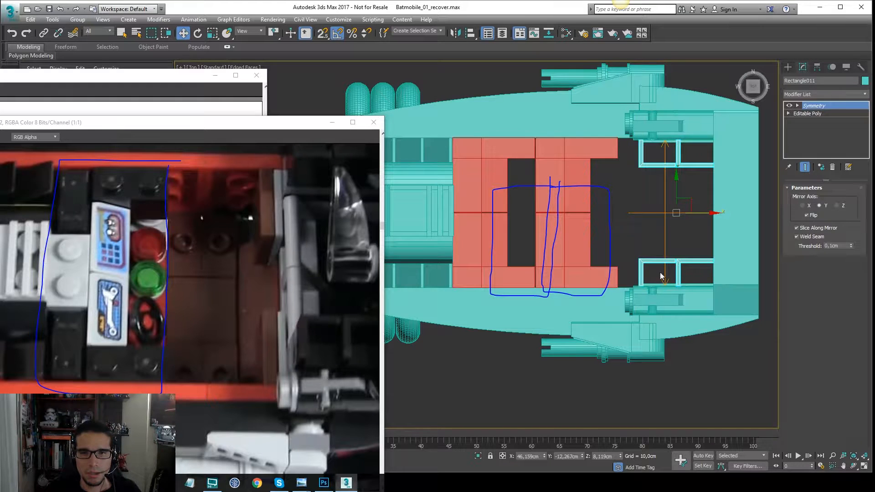
pyautogui.scroll(-2, 660, 272)
pyautogui.press('F3')
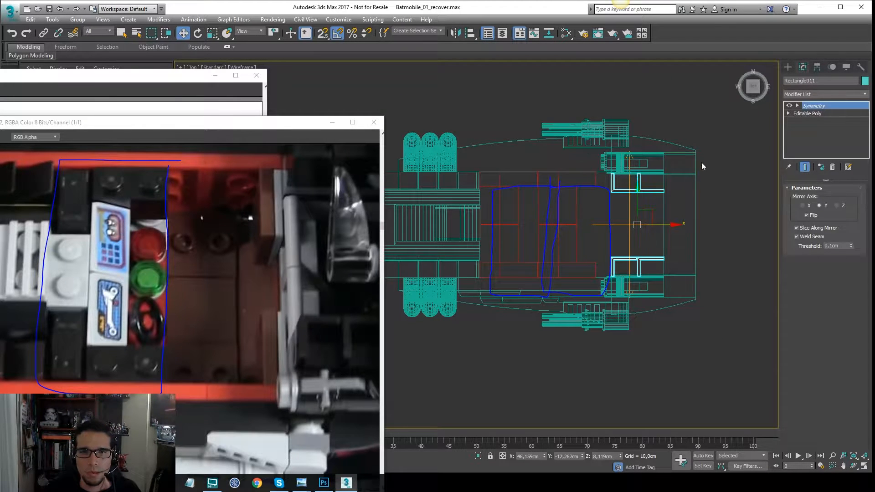
pyautogui.moveTo(601, 287); pyautogui.dragTo(601, 287)
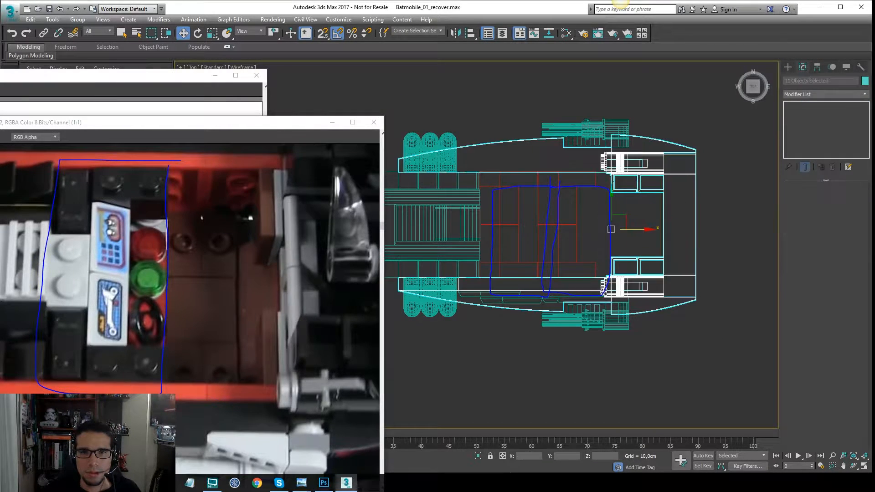
pyautogui.scroll(3, 660, 233)
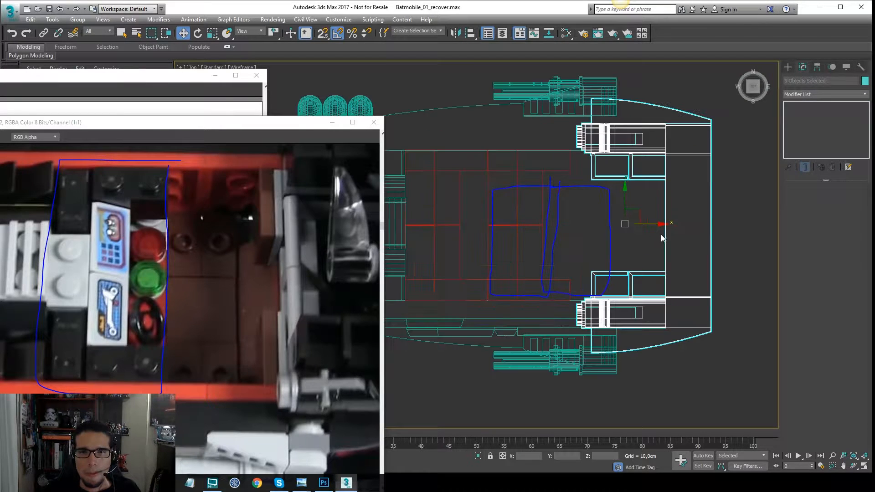
pyautogui.press('F3')
pyautogui.press('F3')
pyautogui.keyDown('alt'); pyautogui.click(710, 202); pyautogui.keyUp('alt')
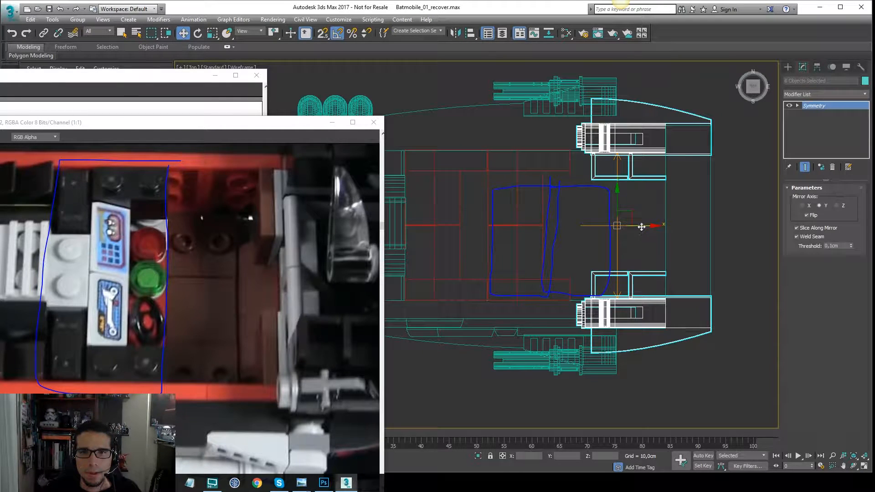
pyautogui.moveTo(642, 226); pyautogui.dragTo(623, 227)
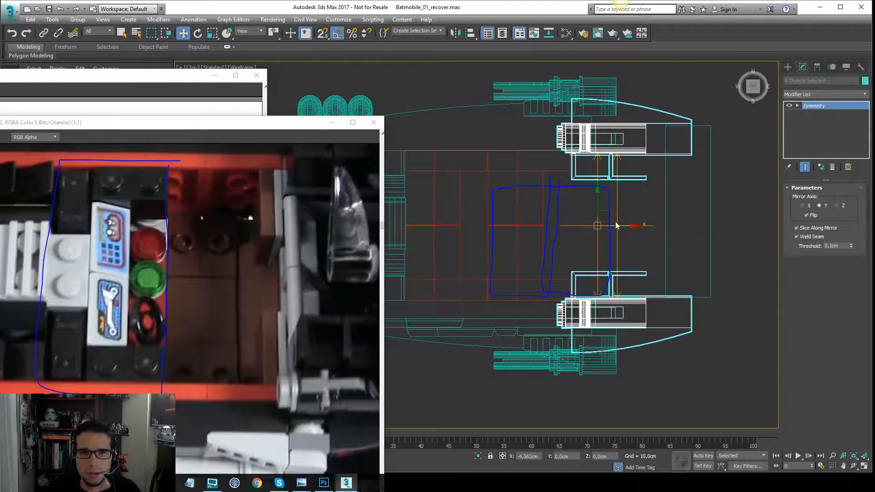
pyautogui.scroll(3, 615, 232)
pyautogui.moveTo(625, 239); pyautogui.dragTo(633, 240)
pyautogui.scroll(-3, 632, 241)
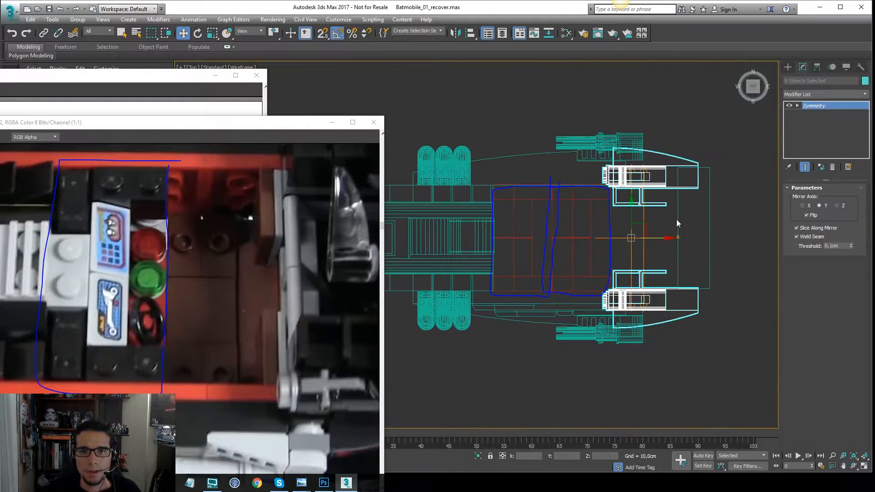
# - Move the rear cross block about 3.5 cm toward the hood, snapping its outer edge to the rear ends of the fenders
pyautogui.moveTo(677, 221); pyautogui.dragTo(658, 222, button='middle')
pyautogui.scroll(1, 687, 216)
pyautogui.press('F3')
pyautogui.moveTo(712, 207)
pyautogui.mouseDown()
pyautogui.moveTo(690, 222)
pyautogui.moveTo(707, 214)
pyautogui.mouseUp()
pyautogui.press('F3')
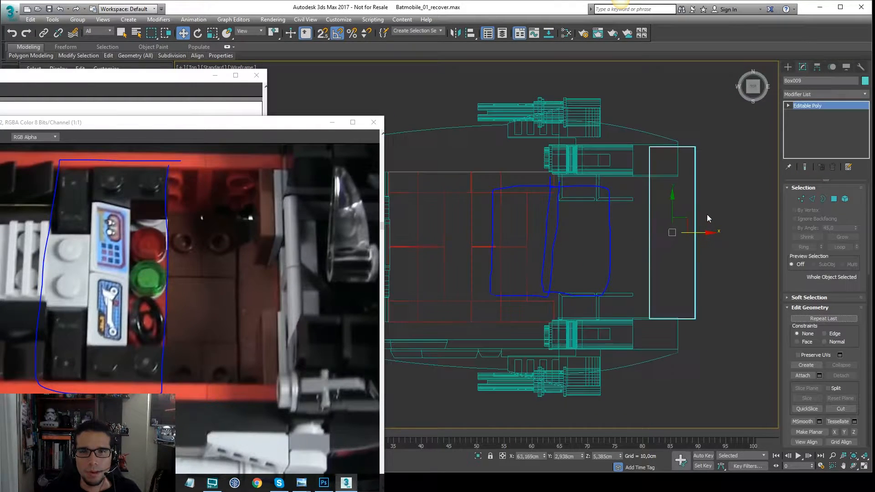
pyautogui.click(322, 33)
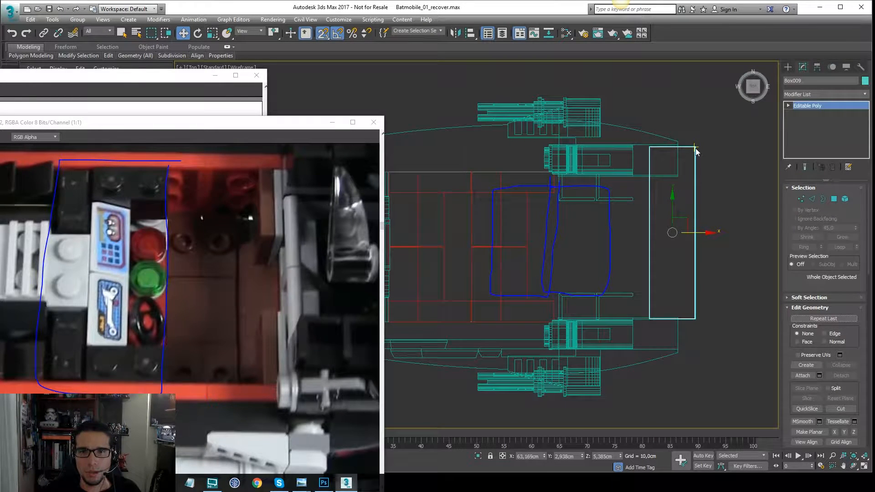
pyautogui.moveTo(693, 152); pyautogui.dragTo(678, 147)
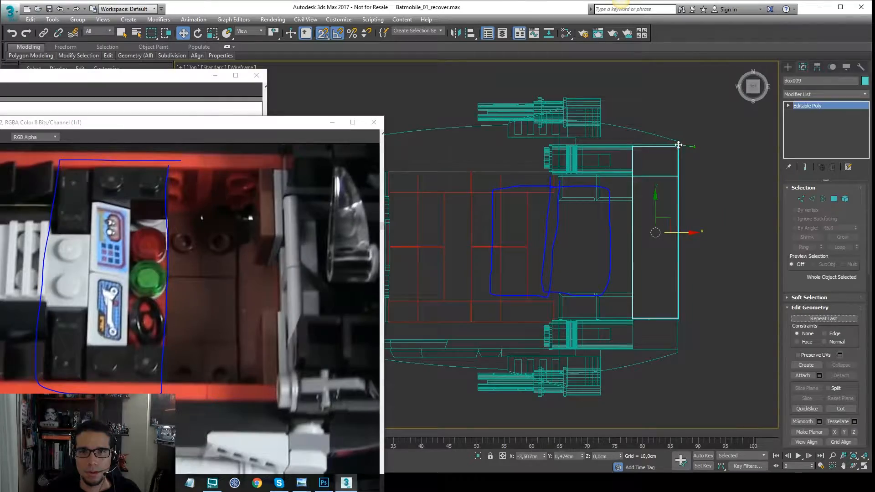
pyautogui.press('F3')
# - Delete the instanced console copy behind the original in the Top view
pyautogui.keyDown('alt'); pyautogui.moveTo(674, 243); pyautogui.dragTo(673, 216, button='middle'); pyautogui.keyUp('alt')
pyautogui.press('t')
pyautogui.scroll(5, 670, 209)
pyautogui.press('F4')
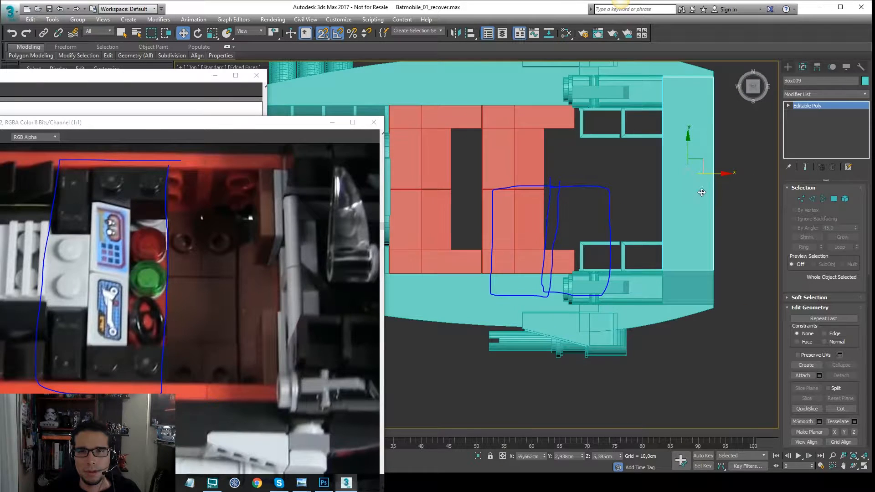
pyautogui.click(492, 198)
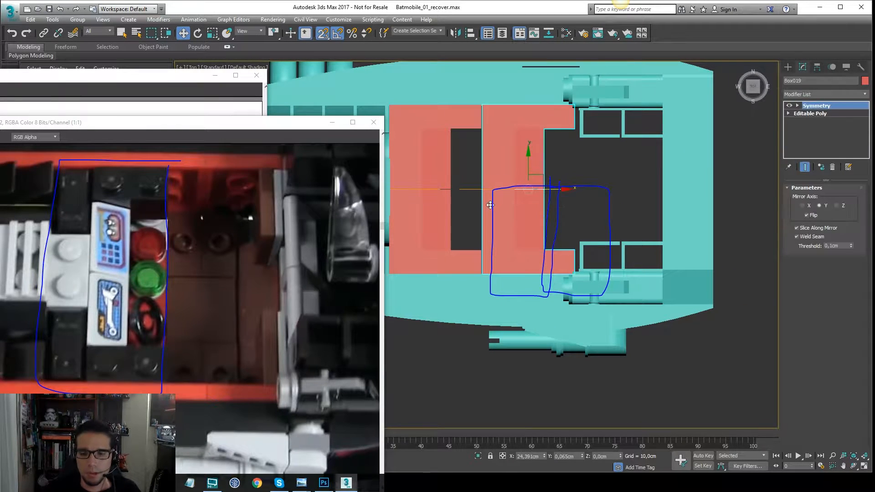
pyautogui.press('Delete')
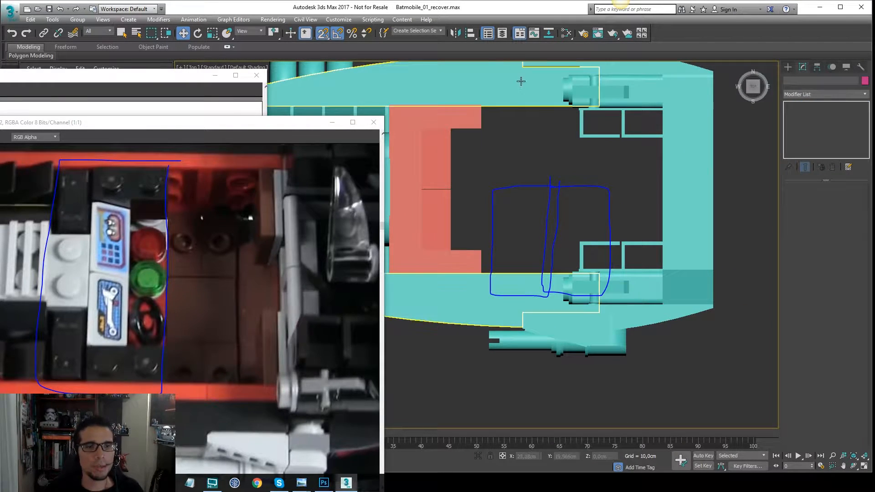
# - Create a thin box about 30.7 × 2.1 × 3.2 cm across the cockpit opening, at the hood-side ends of the rear brackets
pyautogui.click(788, 68)
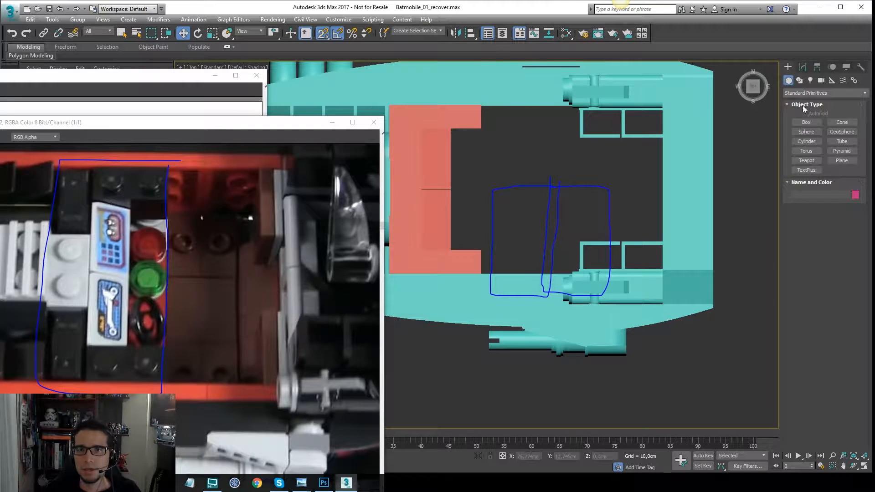
pyautogui.click(806, 122)
pyautogui.press('F3')
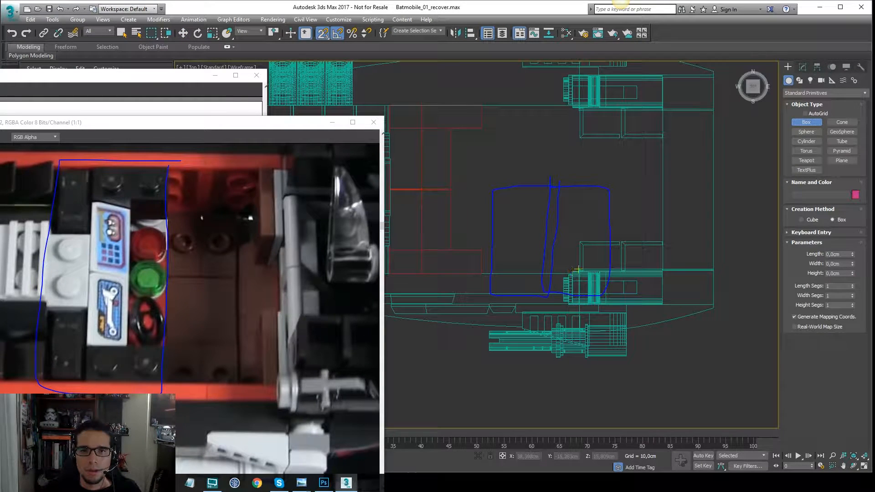
pyautogui.moveTo(578, 271); pyautogui.dragTo(569, 105)
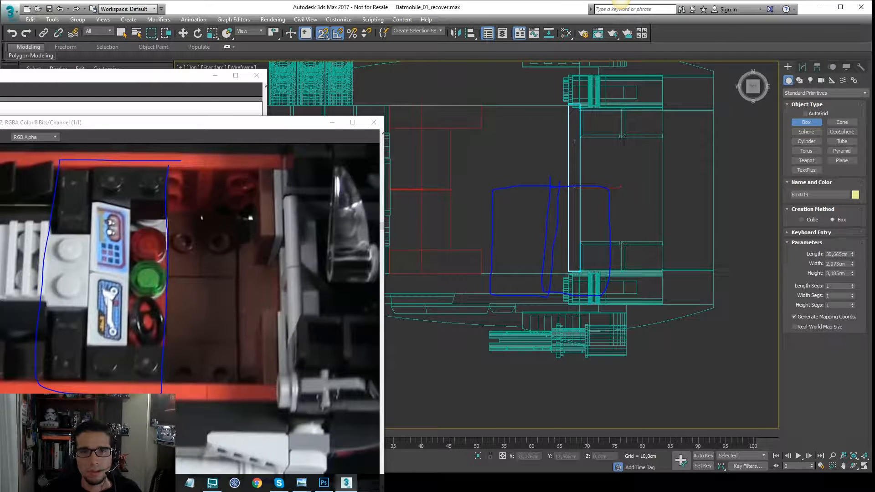
# - Convert the new thin box at the rear of the cockpit opening to an Editable Poly
pyautogui.press('w')
pyautogui.rightClick(580, 173)
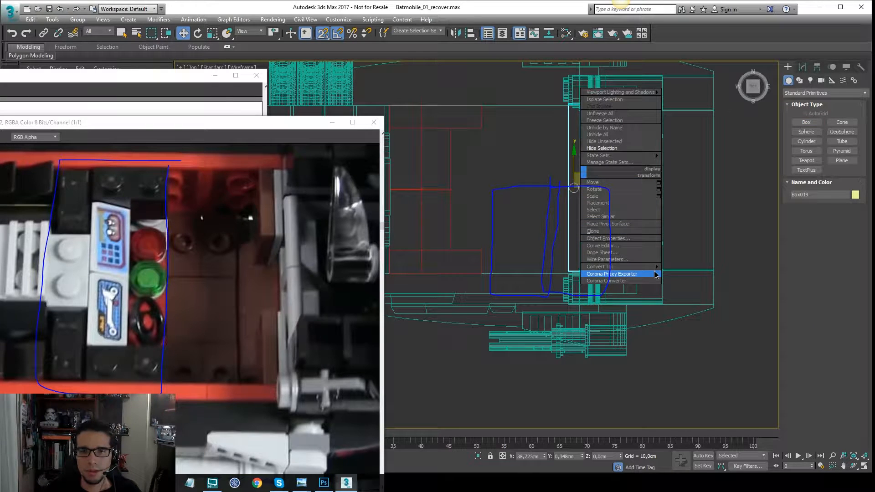
pyautogui.moveTo(656, 268)
pyautogui.click(694, 274)
# - Shorten the thin rear box by moving its far-end vertices along Y, past the cockpit centreline, to just under half the opening's width
pyautogui.press('1')
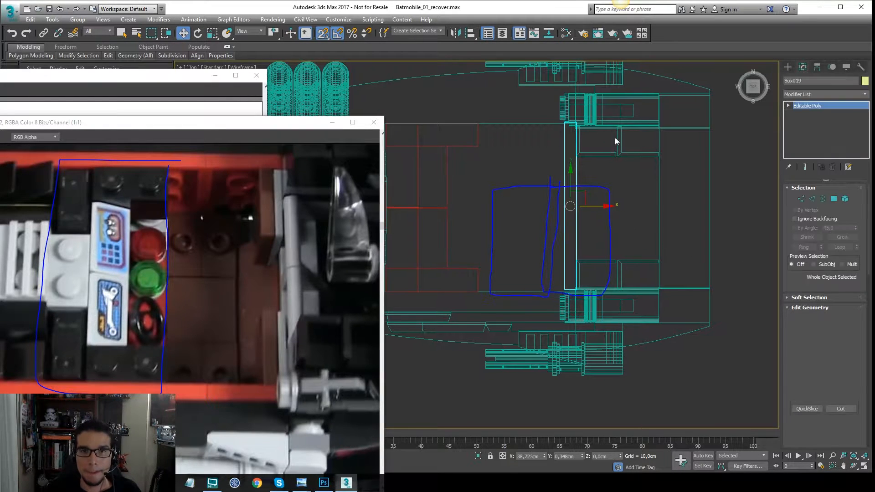
pyautogui.moveTo(570, 122); pyautogui.dragTo(455, 209)
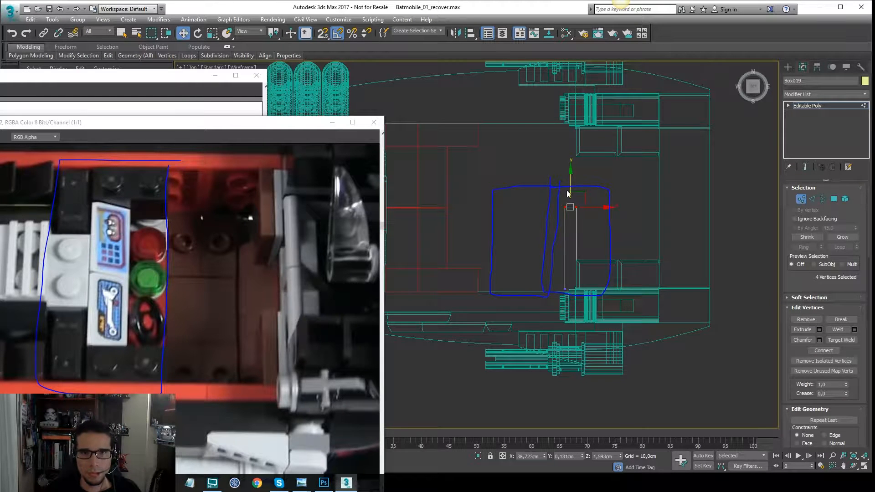
pyautogui.moveTo(565, 193); pyautogui.dragTo(566, 206)
pyautogui.moveTo(536, 215); pyautogui.dragTo(599, 213, button='middle')
pyautogui.press('F3')
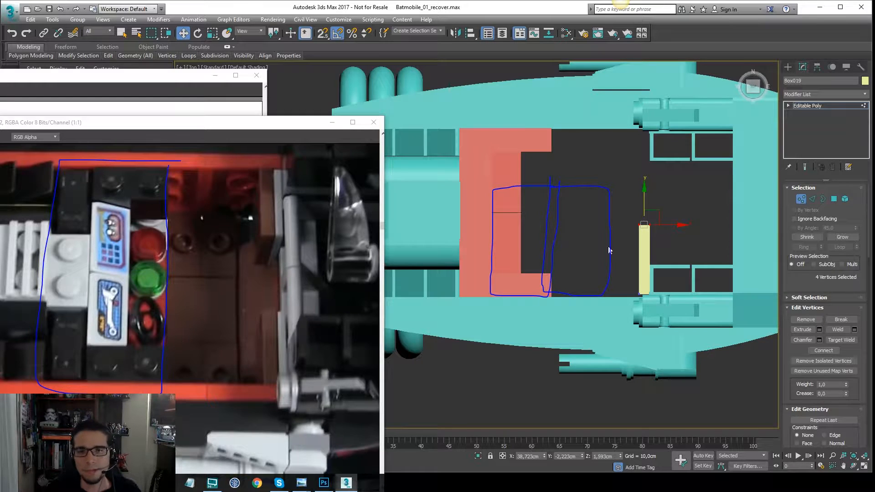
pyautogui.keyDown('alt'); pyautogui.moveTo(609, 250); pyautogui.dragTo(638, 238, button='middle'); pyautogui.keyUp('alt')
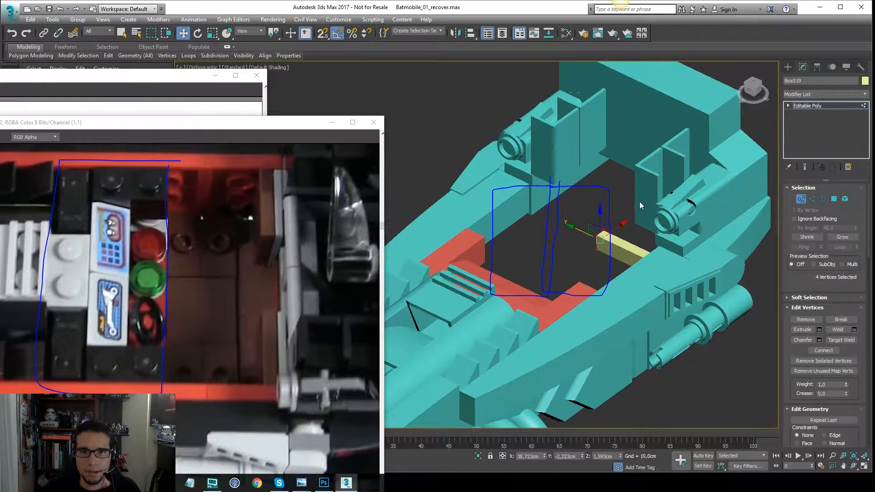
# - In the Front view, snap the rear box's upper and lower vertices to the top and bottom edges of the car's side body
pyautogui.press('f')
pyautogui.scroll(-10, 560, 197)
pyautogui.press('F3')
pyautogui.scroll(3, 638, 215)
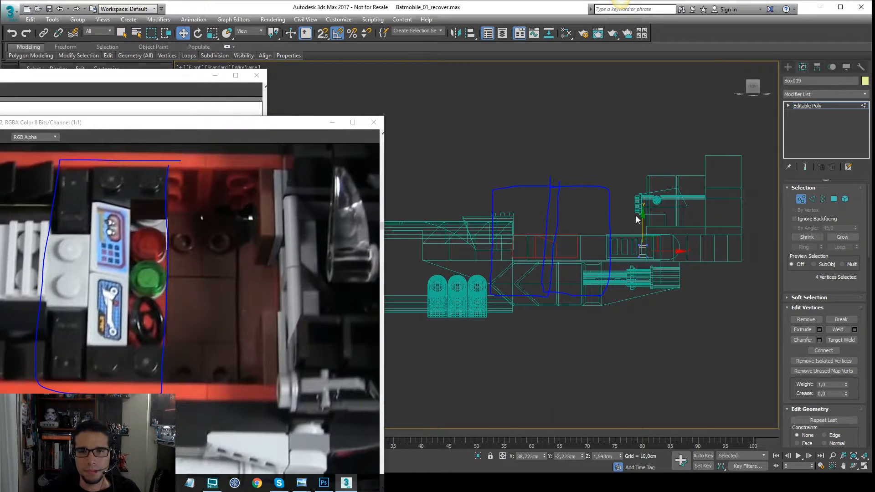
pyautogui.scroll(3, 636, 227)
pyautogui.moveTo(706, 256); pyautogui.dragTo(632, 285)
pyautogui.scroll(-2, 632, 273)
pyautogui.moveTo(633, 256)
pyautogui.mouseDown(button='middle')
pyautogui.moveTo(644, 260)
pyautogui.moveTo(664, 224)
pyautogui.mouseUp(button='middle')
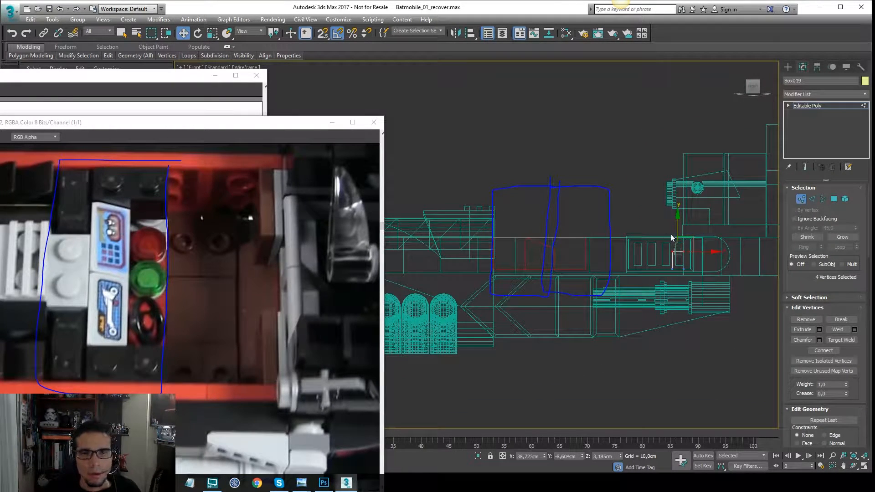
pyautogui.scroll(2, 674, 235)
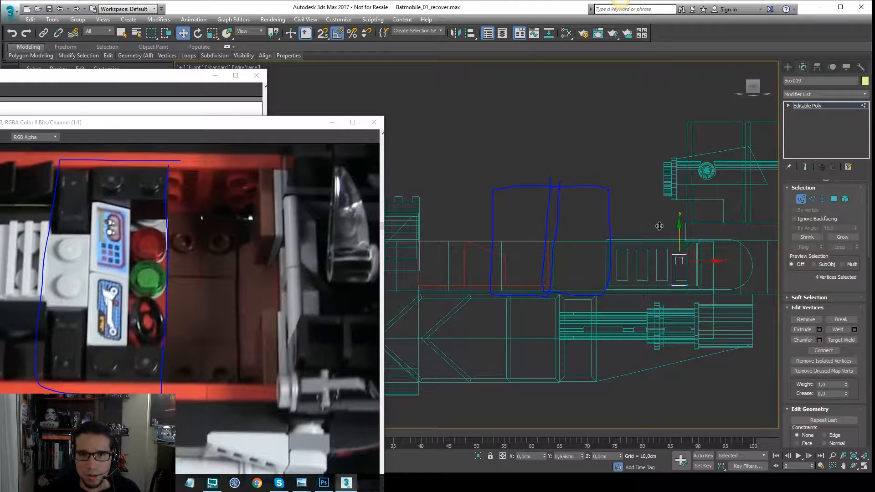
pyautogui.moveTo(553, 241); pyautogui.dragTo(555, 240)
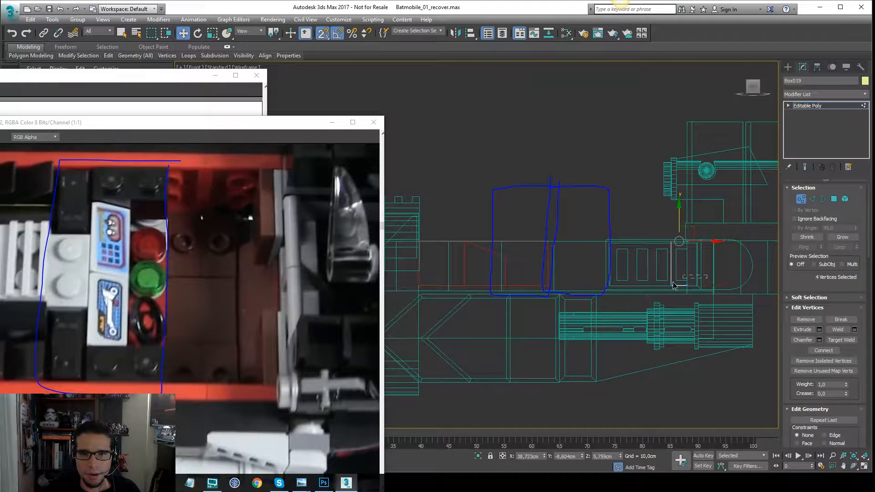
pyautogui.moveTo(671, 273); pyautogui.dragTo(691, 244, button='middle')
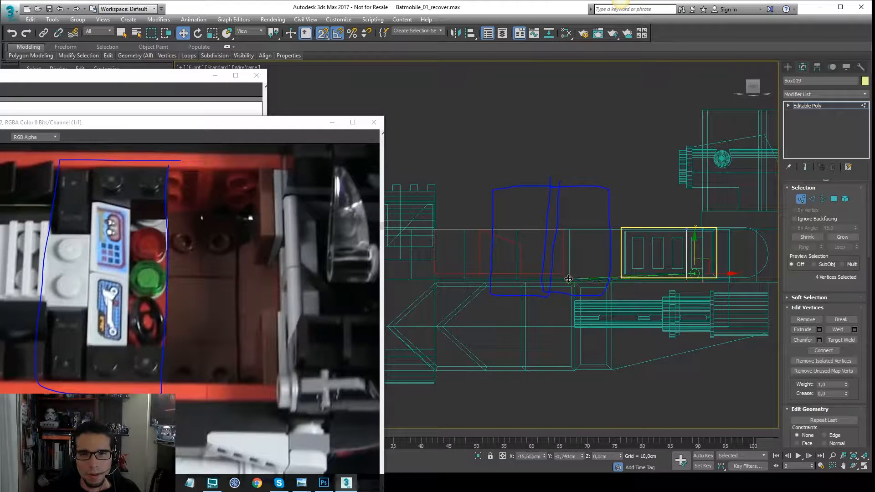
pyautogui.click(805, 109)
# - Extend the U-shaped console downward about 0.7 cm by snapping its bottom vertices to the side body's lower edge
pyautogui.moveTo(552, 261); pyautogui.dragTo(622, 241, button='middle')
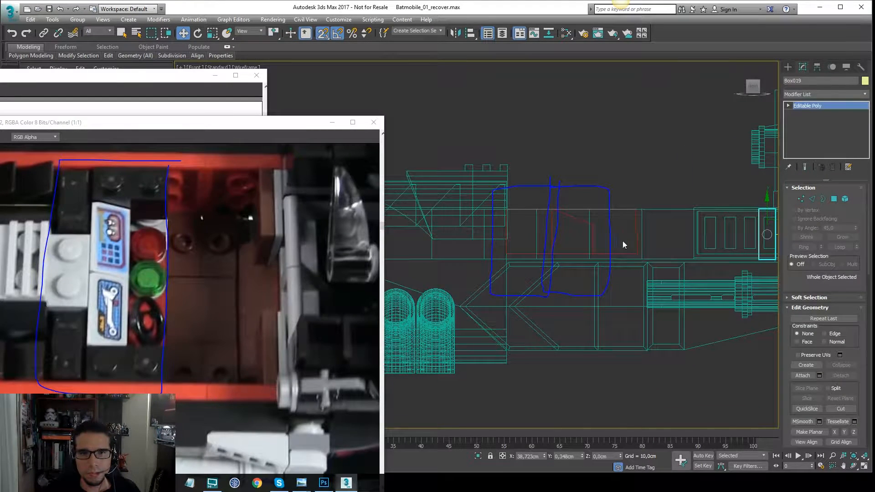
pyautogui.click(635, 228)
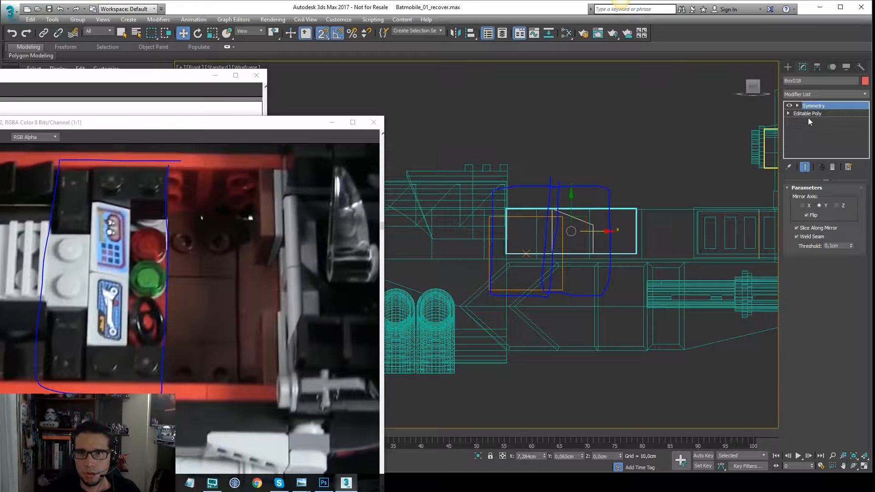
pyautogui.press('1')
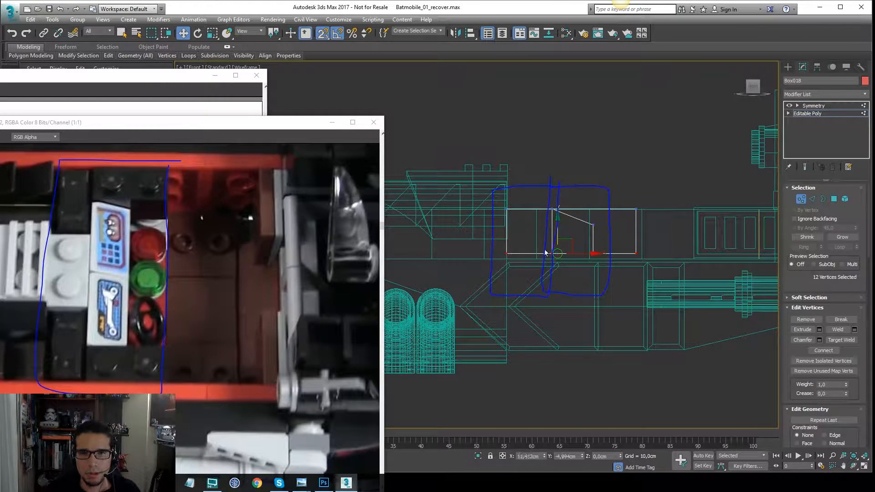
pyautogui.scroll(4, 507, 254)
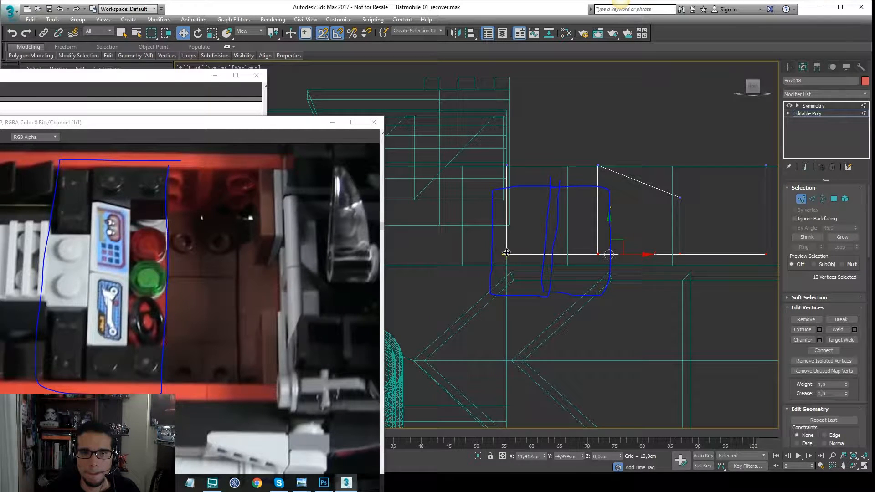
pyautogui.moveTo(506, 252); pyautogui.dragTo(468, 265)
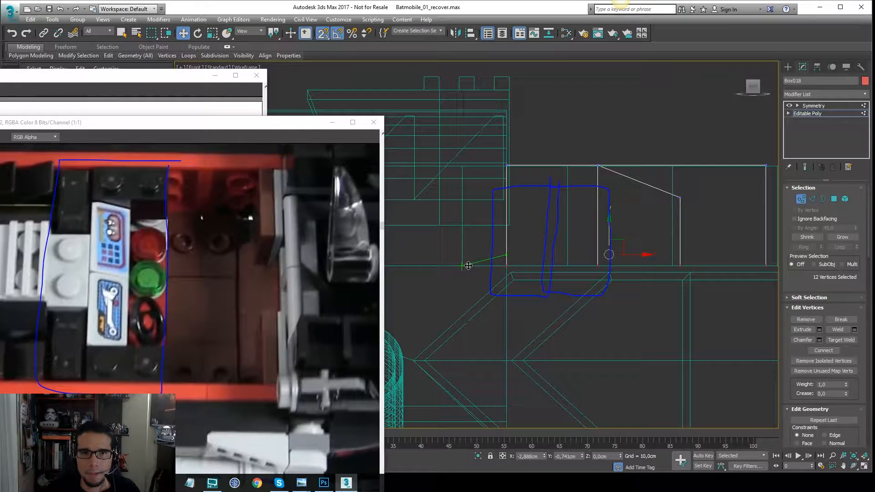
pyautogui.click(820, 107)
# - Lower the bottom vertices of the rear brackets about 2.3 cm in the Front view, snapping them to the bottom edge of the rear block
pyautogui.press('F3')
pyautogui.scroll(-4, 547, 182)
pyautogui.press('F4')
pyautogui.moveTo(561, 175)
pyautogui.keyDown('alt'); pyautogui.mouseDown(button='middle')
pyautogui.moveTo(629, 203)
pyautogui.moveTo(638, 173)
pyautogui.moveTo(637, 186)
pyautogui.moveTo(620, 162)
pyautogui.moveTo(585, 147)
pyautogui.moveTo(597, 166)
pyautogui.moveTo(633, 170)
pyautogui.mouseUp(button='middle'); pyautogui.keyUp('alt')
pyautogui.click(592, 171)
pyautogui.click(611, 144)
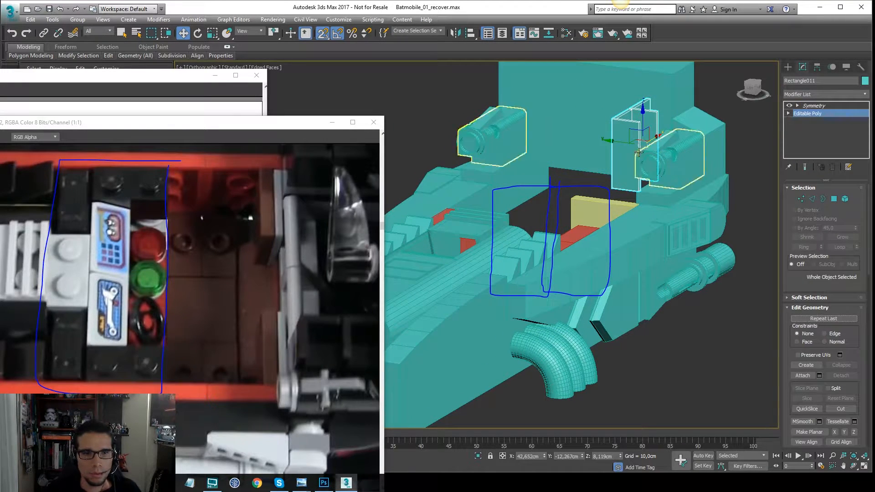
pyautogui.press('1')
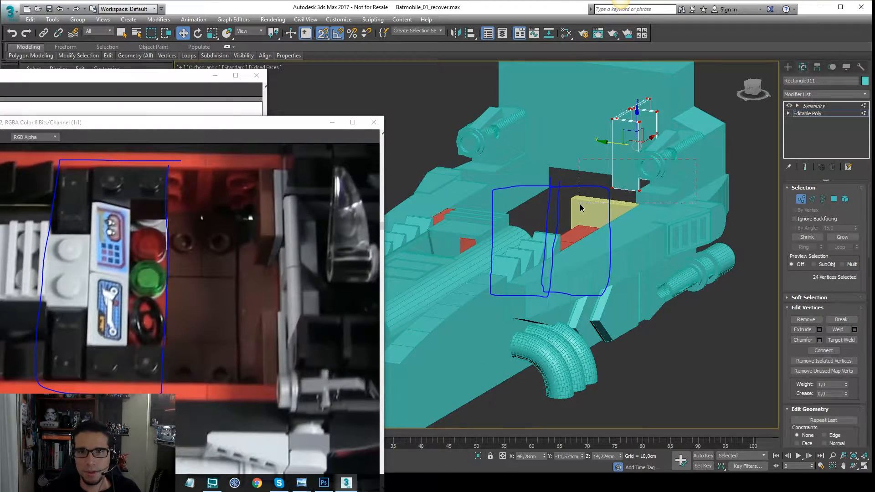
pyautogui.press('f')
pyautogui.press('F3')
pyautogui.scroll(6, 634, 199)
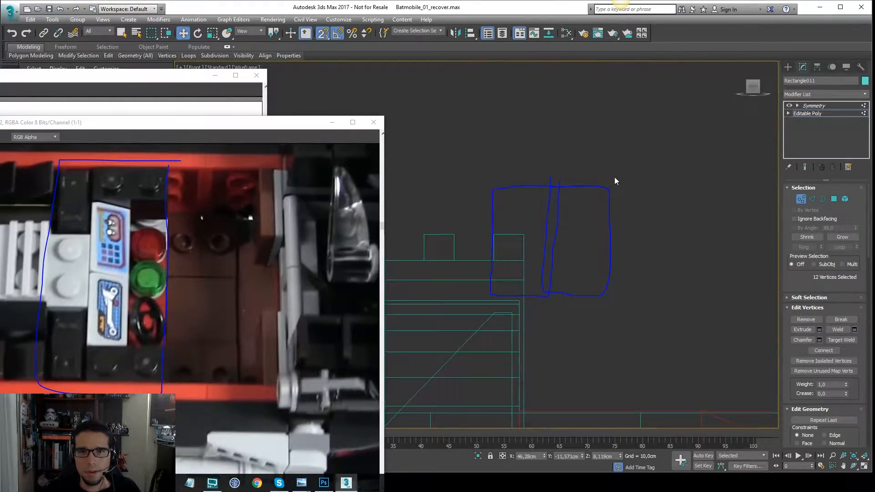
pyautogui.press('F3')
pyautogui.moveTo(615, 177); pyautogui.dragTo(641, 119, button='middle')
pyautogui.scroll(-3, 641, 119)
pyautogui.press('F3')
pyautogui.scroll(-3, 642, 119)
pyautogui.scroll(-5, 619, 191)
pyautogui.scroll(6, 729, 189)
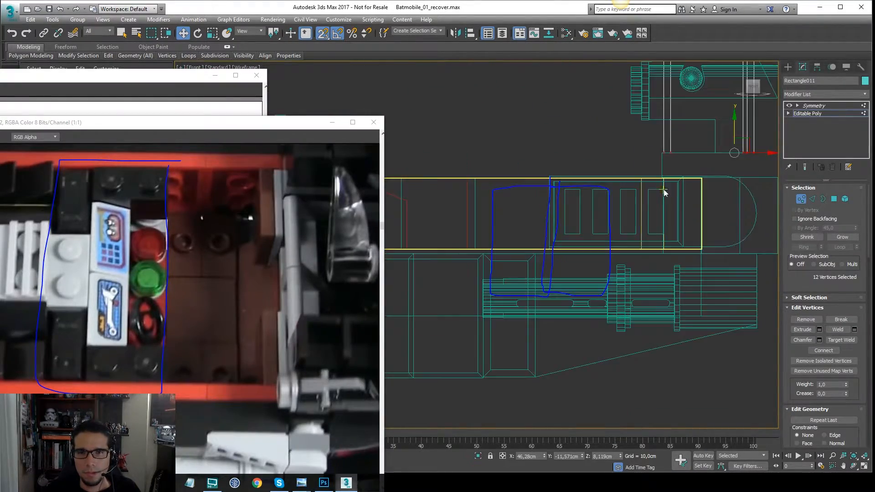
pyautogui.scroll(3, 714, 153)
pyautogui.moveTo(714, 152); pyautogui.dragTo(676, 170, button='middle')
pyautogui.moveTo(718, 146); pyautogui.dragTo(574, 209)
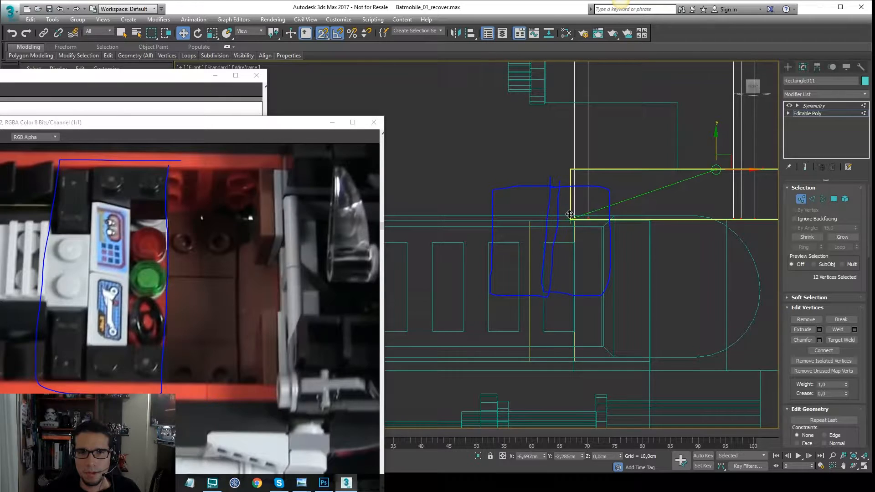
pyautogui.press('F3')
pyautogui.moveTo(554, 187)
pyautogui.keyDown('alt'); pyautogui.mouseDown(button='middle')
pyautogui.moveTo(582, 190)
pyautogui.moveTo(593, 176)
pyautogui.mouseUp(button='middle'); pyautogui.keyUp('alt')
pyautogui.click(836, 115)
# - Select the rear box and examine how it, the brackets and the console fit around the cockpit opening from several angles
pyautogui.keyDown('alt'); pyautogui.moveTo(515, 175); pyautogui.dragTo(580, 196, button='middle'); pyautogui.keyUp('alt')
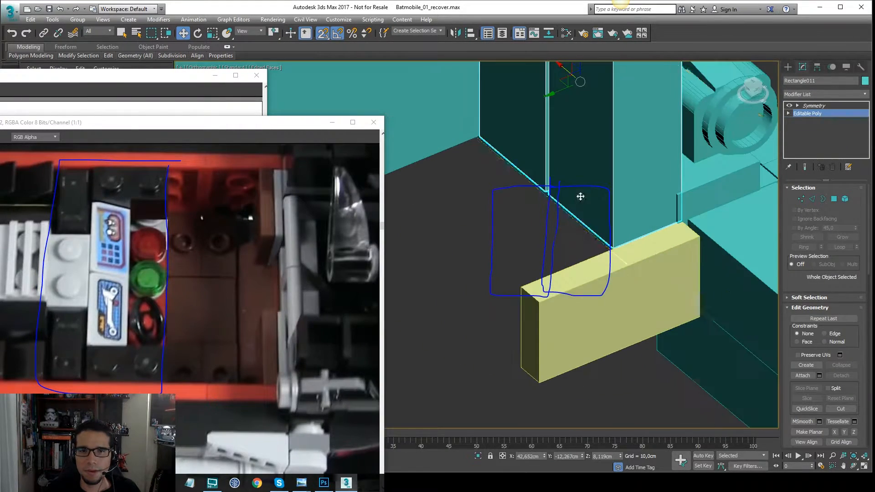
pyautogui.click(610, 260)
pyautogui.click(610, 260)
pyautogui.scroll(-4, 609, 258)
pyautogui.moveTo(598, 241)
pyautogui.keyDown('alt'); pyautogui.mouseDown(button='middle')
pyautogui.moveTo(636, 213)
pyautogui.moveTo(614, 209)
pyautogui.moveTo(679, 205)
pyautogui.moveTo(534, 207)
pyautogui.moveTo(672, 133)
pyautogui.mouseUp(button='middle'); pyautogui.keyUp('alt')
pyautogui.press('f')
pyautogui.scroll(-5, 666, 125)
pyautogui.moveTo(707, 192); pyautogui.dragTo(531, 211, button='middle')
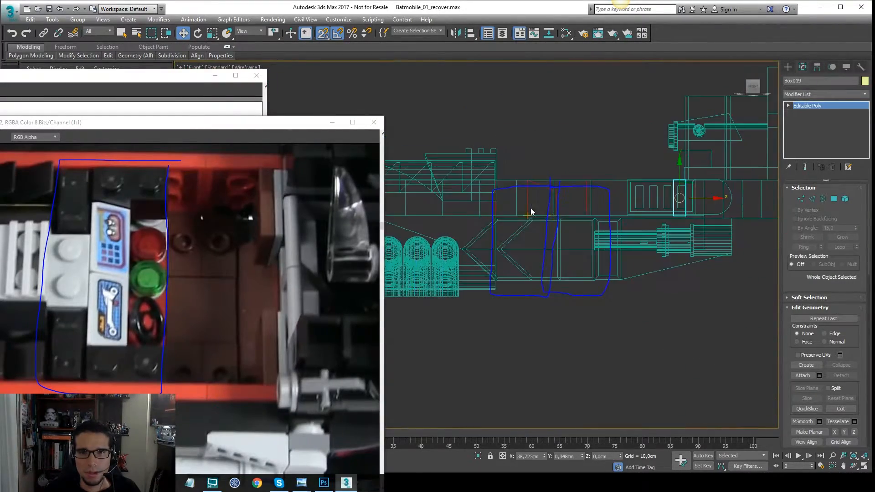
pyautogui.scroll(1, 674, 199)
pyautogui.press('F3')
pyautogui.moveTo(668, 174)
pyautogui.keyDown('alt'); pyautogui.mouseDown(button='middle')
pyautogui.moveTo(677, 209)
pyautogui.moveTo(578, 199)
pyautogui.moveTo(576, 177)
pyautogui.mouseUp(button='middle'); pyautogui.keyUp('alt')
pyautogui.press('p')
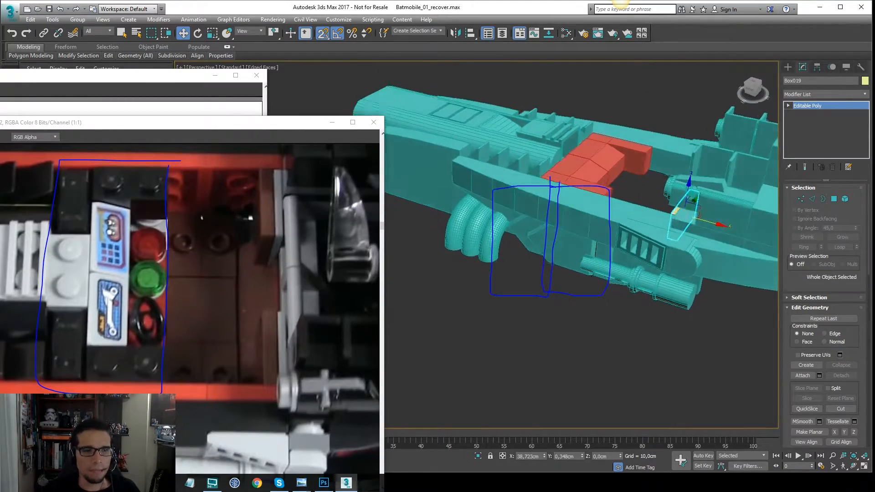
pyautogui.keyDown('alt'); pyautogui.moveTo(704, 236); pyautogui.dragTo(661, 214, button='middle'); pyautogui.keyUp('alt')
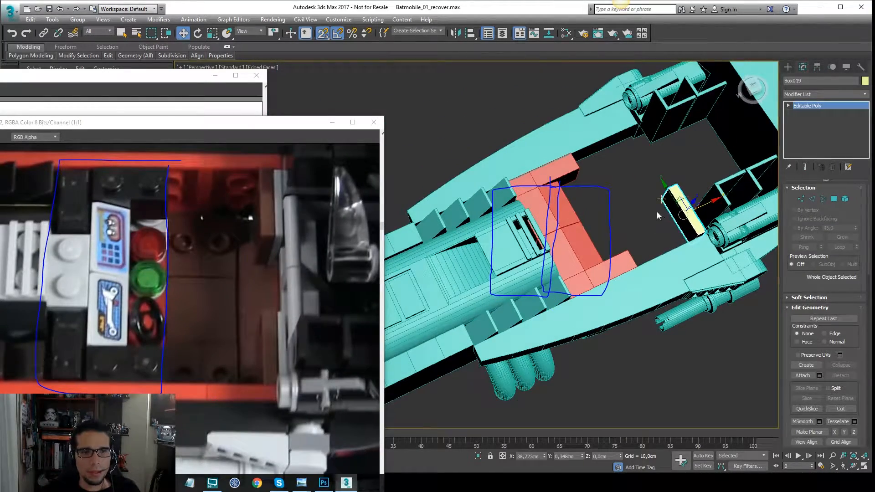
# - Create a flat box about 15.1 × 23.7 cm with no height as half the cockpit floor, from the console's centre to the rear box's outer corner
pyautogui.press('t')
pyautogui.scroll(2, 638, 191)
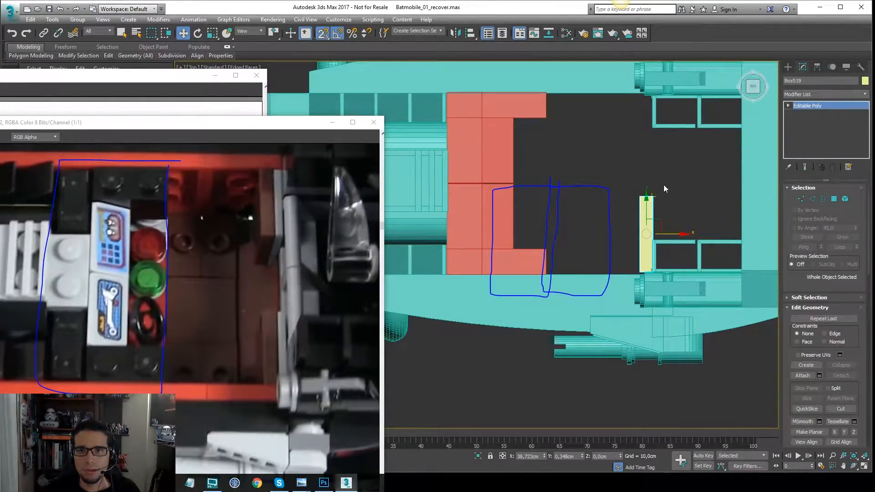
pyautogui.click(787, 68)
pyautogui.click(802, 124)
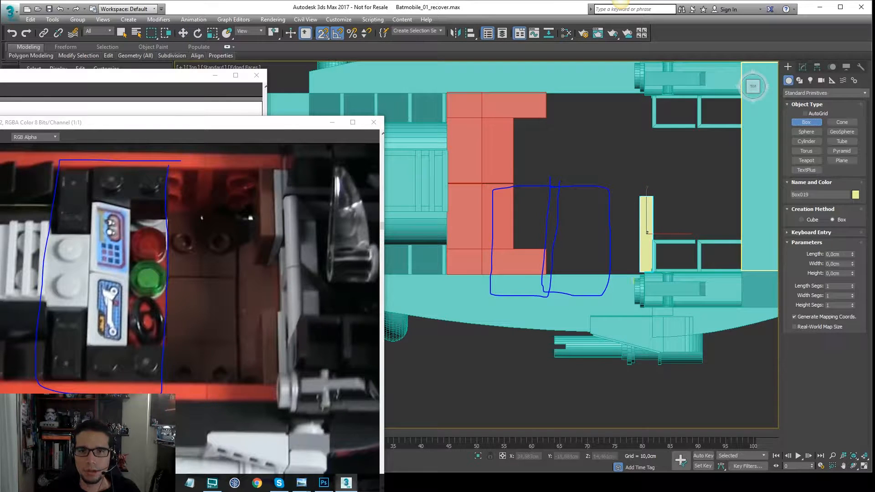
pyautogui.press('F3')
pyautogui.moveTo(513, 184); pyautogui.dragTo(652, 272)
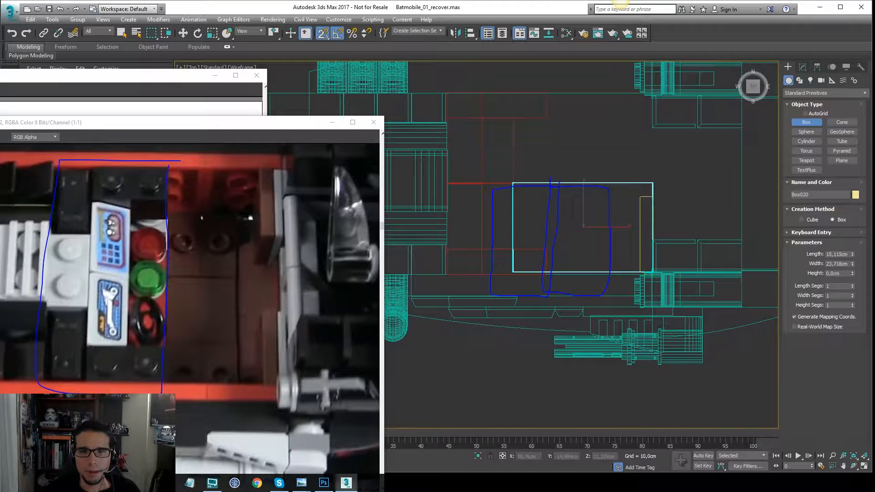
pyautogui.press('w')
pyautogui.click(599, 154)
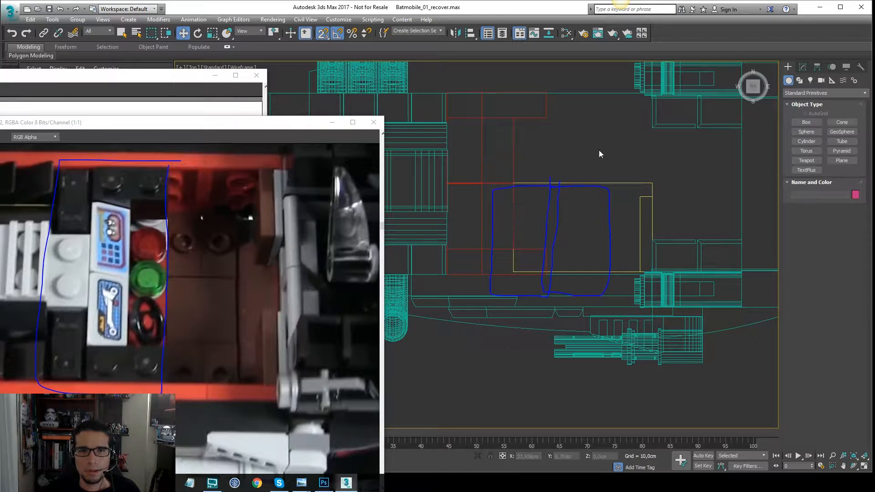
pyautogui.moveTo(520, 159); pyautogui.dragTo(499, 162)
pyautogui.moveTo(499, 163); pyautogui.dragTo(654, 152, button='middle')
pyautogui.scroll(5, 654, 152)
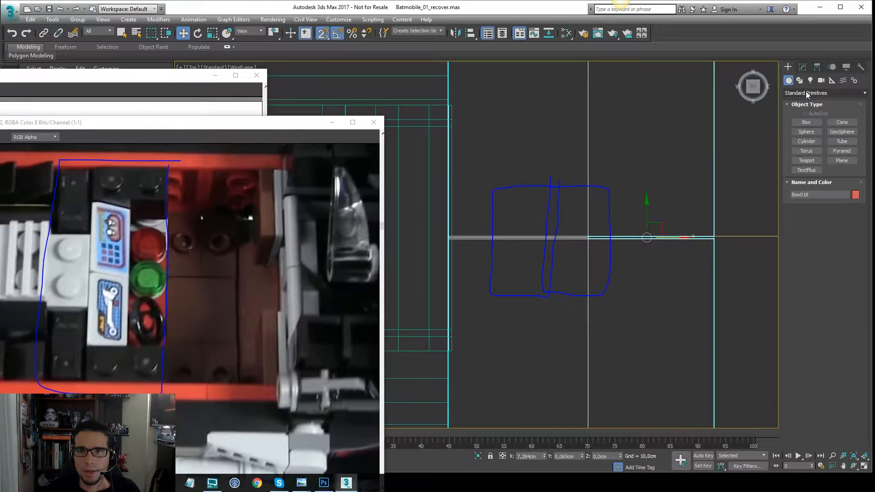
pyautogui.click(800, 81)
pyautogui.click(803, 68)
pyautogui.click(810, 114)
pyautogui.press('1')
pyautogui.moveTo(694, 205); pyautogui.dragTo(686, 207, button='middle')
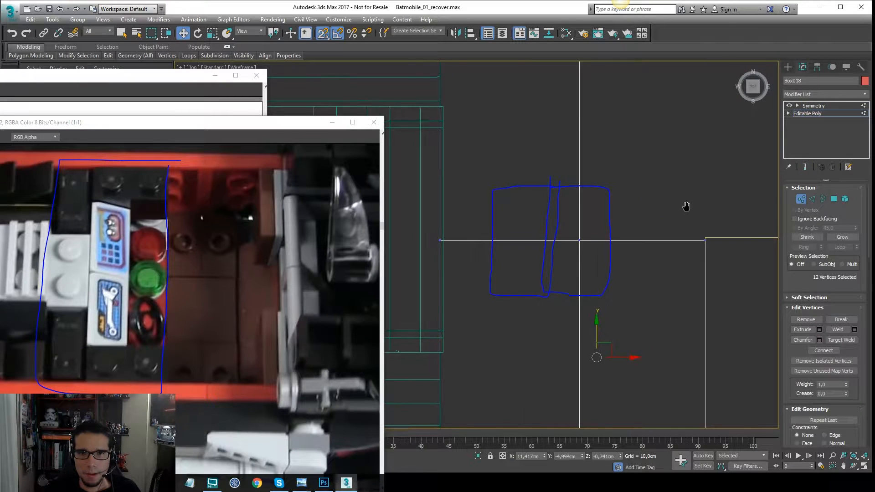
pyautogui.press('1')
pyautogui.moveTo(684, 209); pyautogui.dragTo(436, 248)
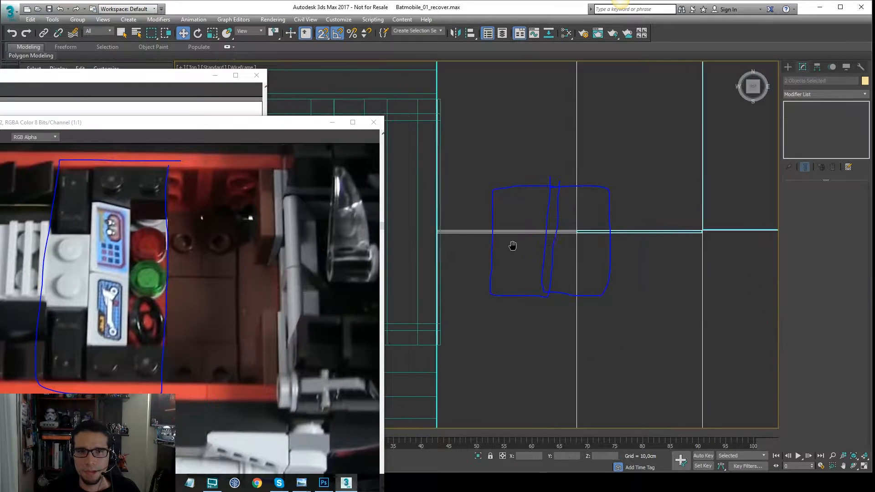
# - Move the console's six centre-seam vertices along Y to the edge of the new floor box, with the mirrored half shown
pyautogui.moveTo(513, 246); pyautogui.dragTo(534, 243, button='middle')
pyautogui.scroll(-2, 534, 242)
pyautogui.click(579, 219)
pyautogui.click(808, 114)
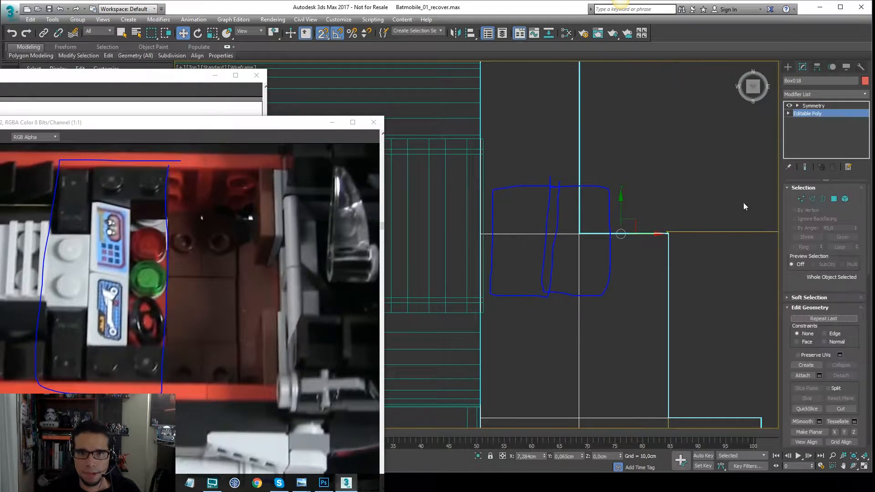
pyautogui.press('1')
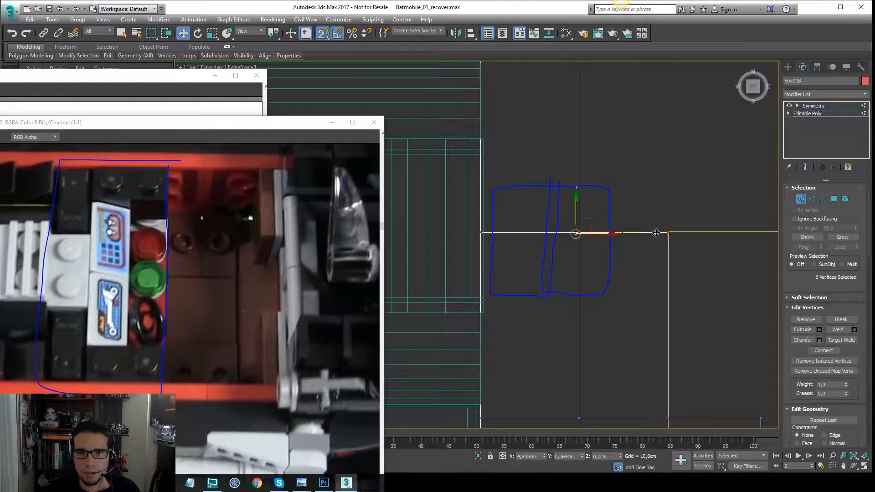
pyautogui.click(805, 167)
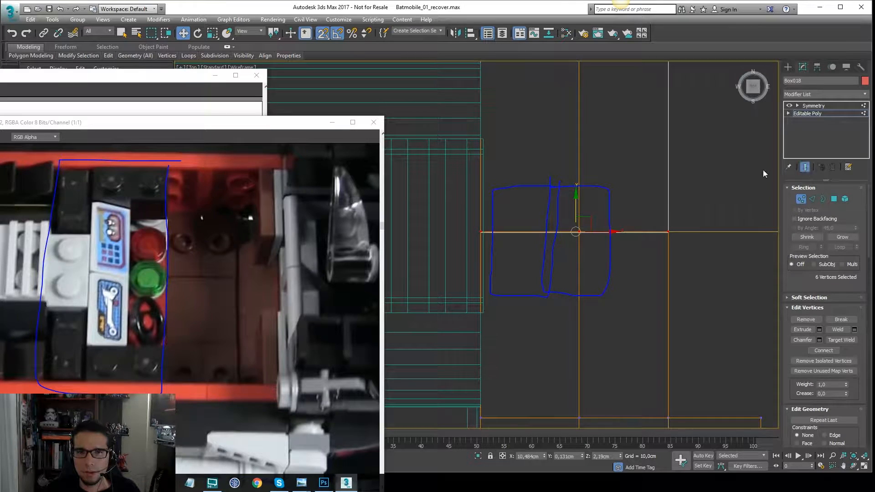
pyautogui.moveTo(560, 223); pyautogui.dragTo(445, 236)
pyautogui.scroll(-5, 515, 203)
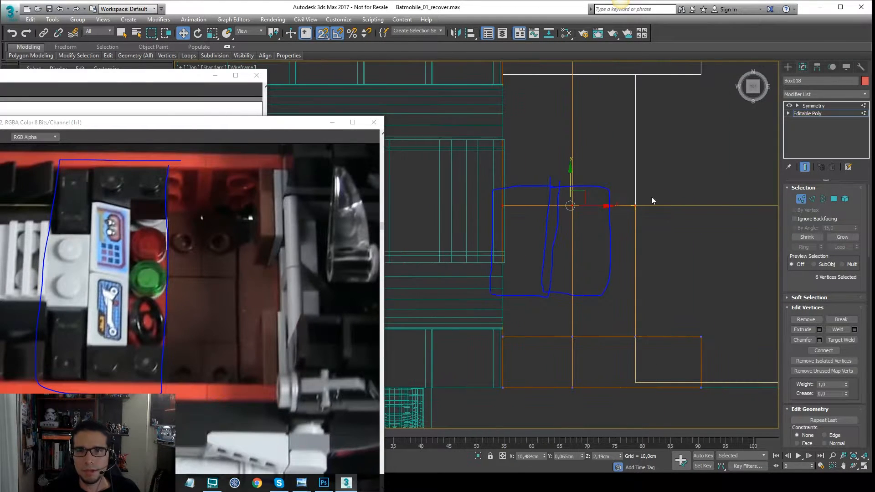
# - Select the flat floor box and set its height to 0.78 cm while comparing it with the body in the Front view
pyautogui.click(826, 115)
pyautogui.click(825, 107)
pyautogui.moveTo(739, 200)
pyautogui.mouseDown(button='middle')
pyautogui.moveTo(622, 213)
pyautogui.moveTo(629, 237)
pyautogui.moveTo(606, 176)
pyautogui.mouseUp(button='middle')
pyautogui.click(622, 219)
pyautogui.press('F3')
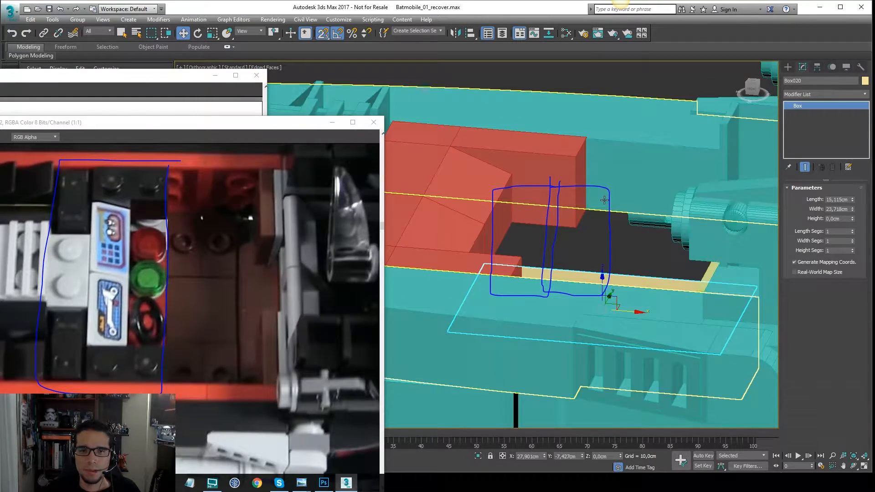
pyautogui.press('f')
pyautogui.scroll(-5, 605, 205)
pyautogui.moveTo(573, 215); pyautogui.dragTo(534, 197, button='middle')
pyautogui.scroll(-2, 534, 197)
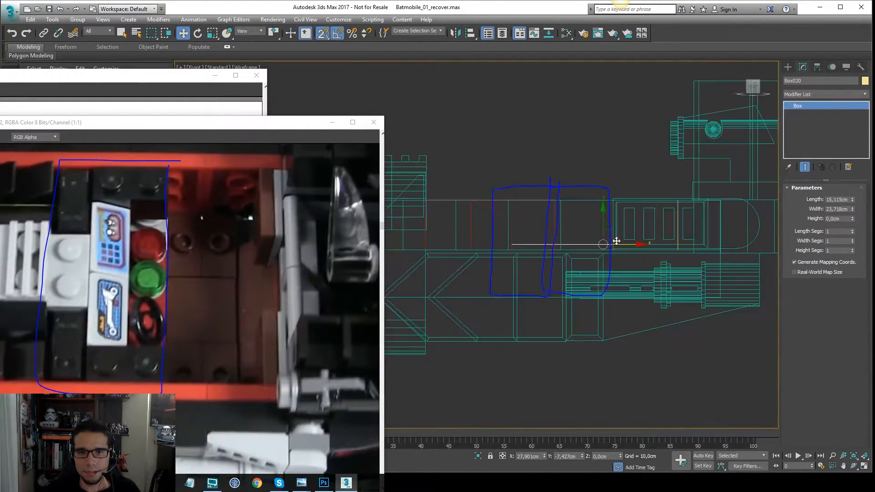
pyautogui.scroll(2, 616, 241)
pyautogui.moveTo(853, 219); pyautogui.dragTo(853, 184)
# - Convert the floor box to an Editable Poly and lower it about 1.5 cm, snapping its top to the console's bottom edge
pyautogui.moveTo(515, 207); pyautogui.dragTo(585, 179, button='middle')
pyautogui.rightClick(593, 172)
pyautogui.moveTo(656, 269)
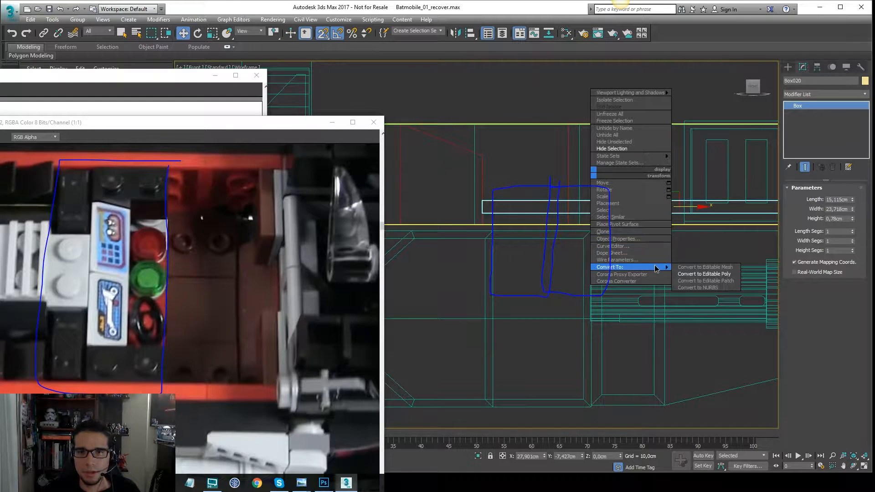
pyautogui.click(708, 276)
pyautogui.moveTo(676, 247); pyautogui.dragTo(639, 245, button='middle')
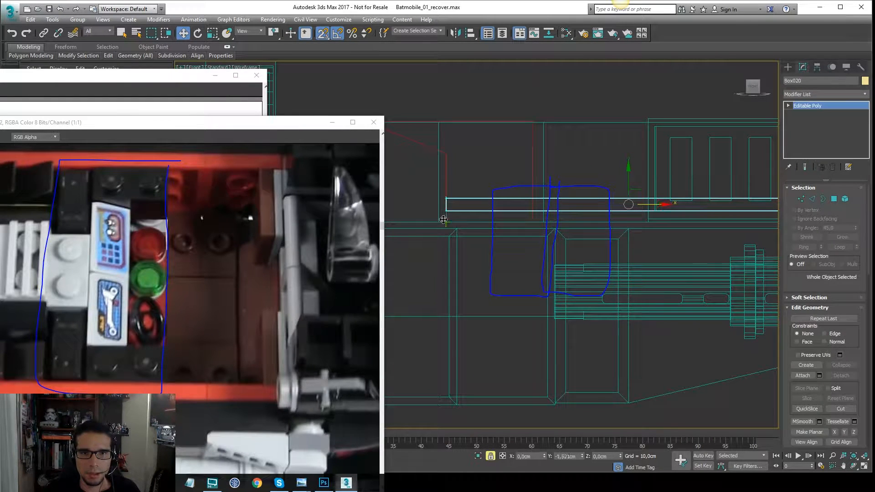
pyautogui.moveTo(444, 220); pyautogui.dragTo(445, 220)
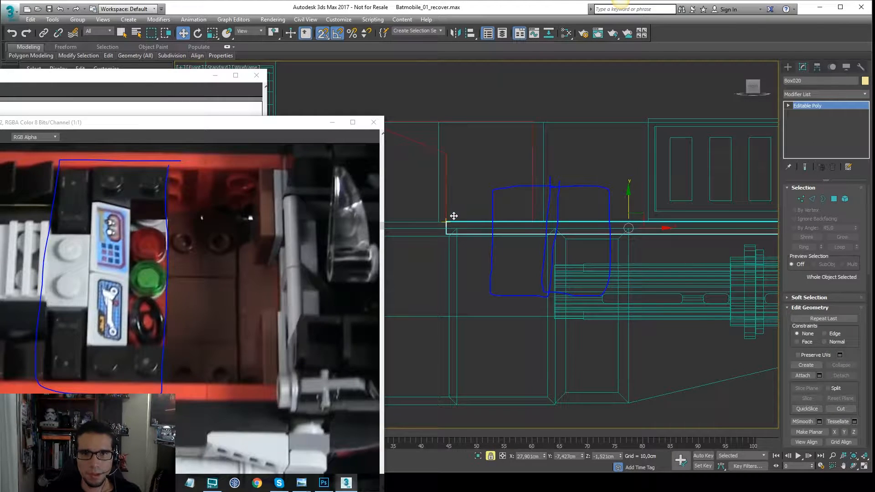
pyautogui.moveTo(587, 191); pyautogui.dragTo(560, 185, button='middle')
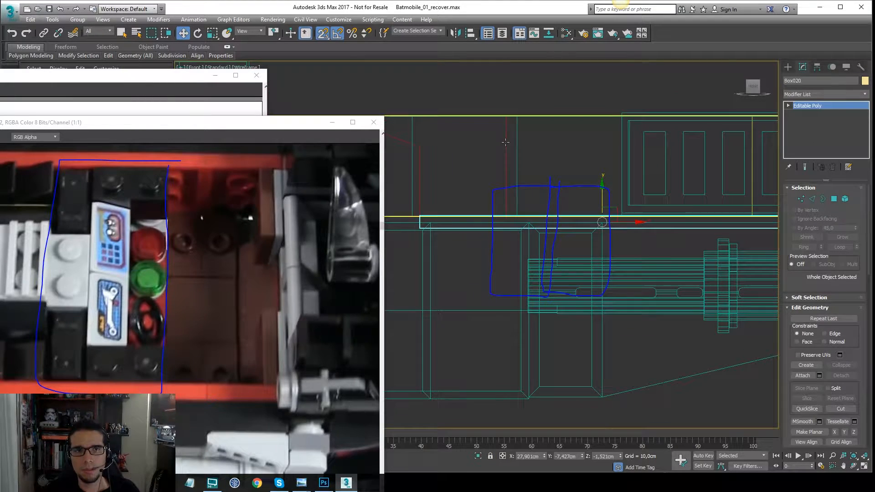
# - Extend the floor under the console by moving its four front-end vertices about 11.3 cm along X to the console's front edge
pyautogui.click(124, 35)
pyautogui.scroll(-5, 494, 164)
pyautogui.press('F3')
pyautogui.press('F3')
pyautogui.keyDown('alt'); pyautogui.moveTo(542, 147); pyautogui.dragTo(521, 171, button='middle'); pyautogui.keyUp('alt')
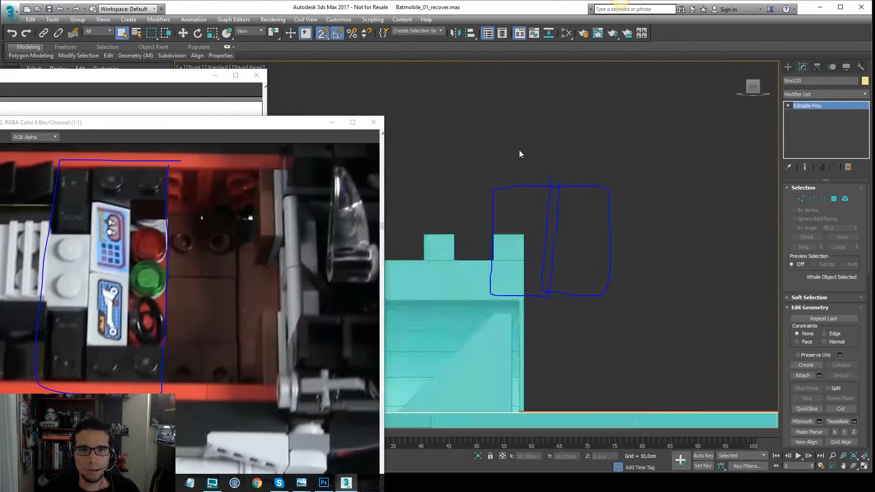
pyautogui.press('F3')
pyautogui.scroll(-6, 567, 191)
pyautogui.moveTo(566, 205); pyautogui.dragTo(543, 205, button='middle')
pyautogui.scroll(2, 543, 205)
pyautogui.moveTo(674, 205)
pyautogui.mouseDown(button='middle')
pyautogui.moveTo(560, 208)
pyautogui.moveTo(589, 225)
pyautogui.mouseUp(button='middle')
pyautogui.press('1')
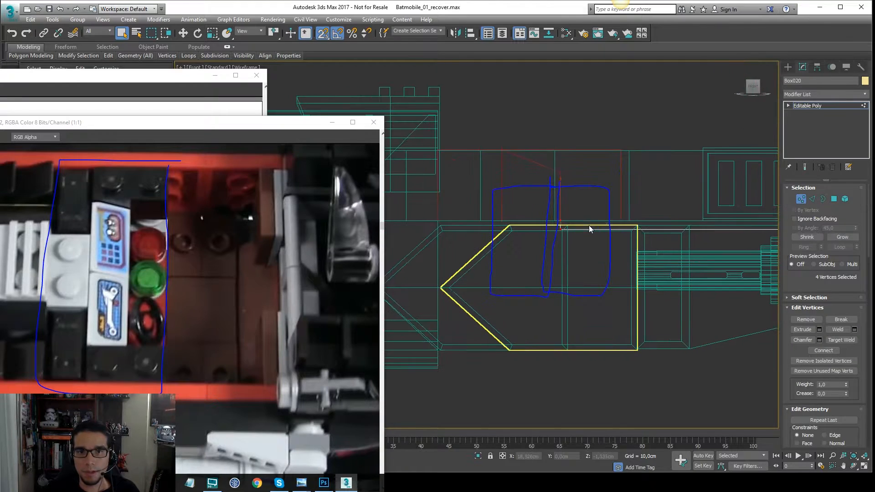
pyautogui.press('w')
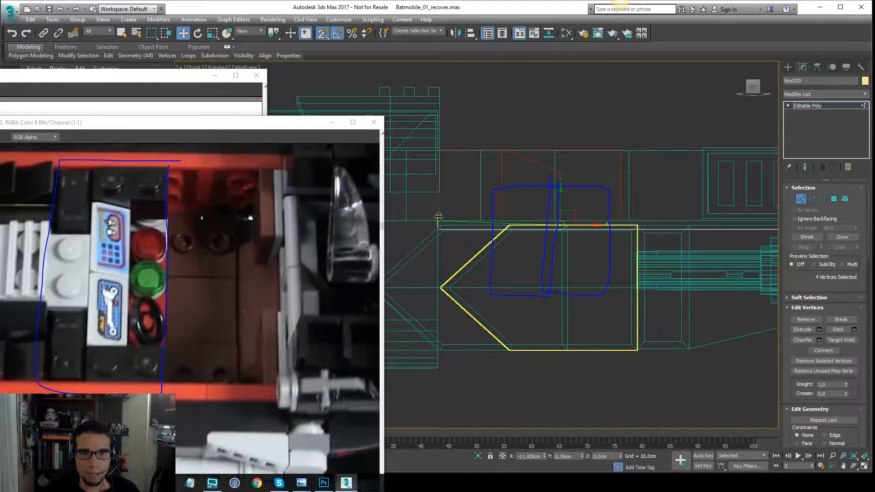
pyautogui.moveTo(713, 192); pyautogui.dragTo(586, 186, button='middle')
pyautogui.scroll(5, 695, 201)
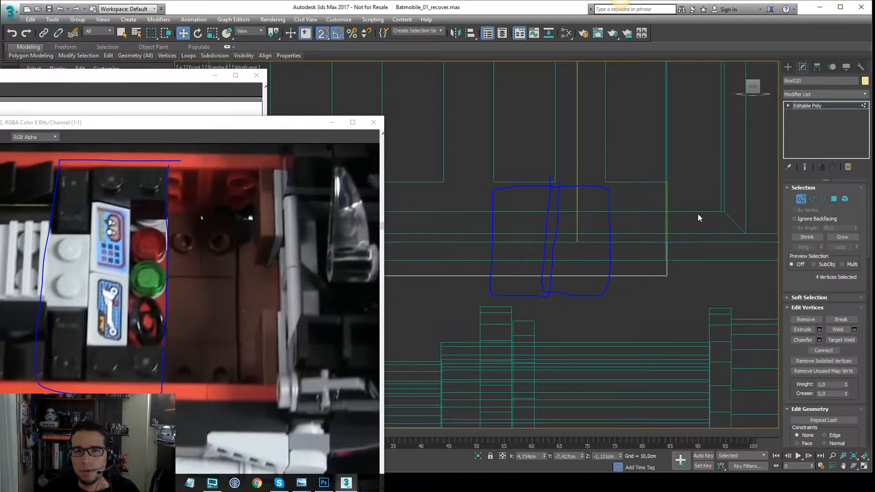
pyautogui.scroll(-5, 690, 165)
pyautogui.click(817, 108)
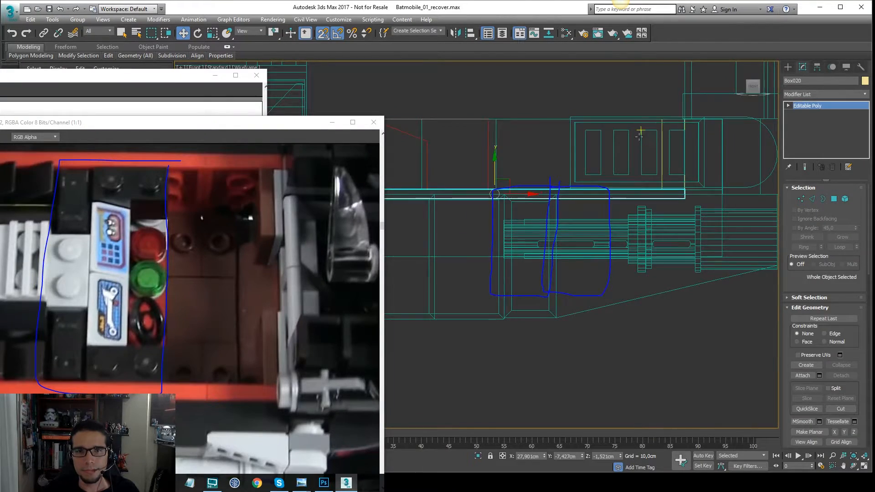
# - Move the floor's four centre-side vertices along Y in the Top view to the opposite side of the cockpit, covering its full width
pyautogui.press('F3')
pyautogui.keyDown('alt'); pyautogui.moveTo(641, 133); pyautogui.dragTo(661, 197, button='middle'); pyautogui.keyUp('alt')
pyautogui.press('t')
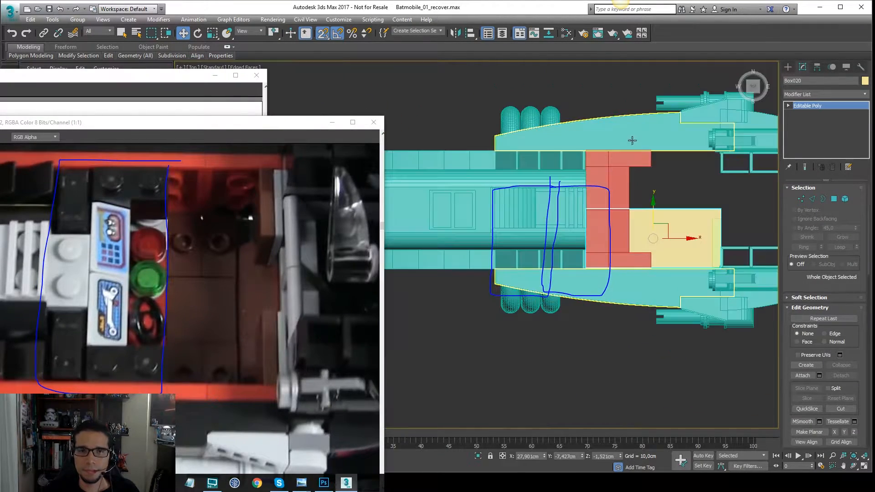
pyautogui.press('1')
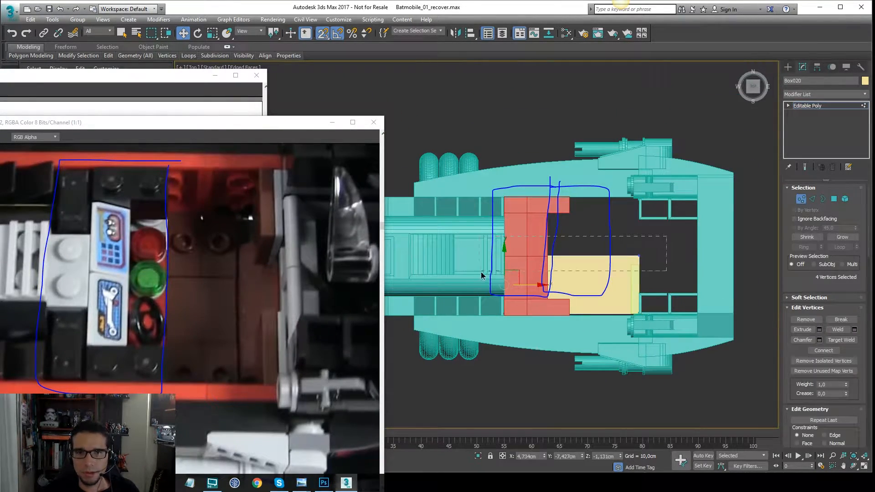
pyautogui.scroll(2, 501, 260)
pyautogui.press('F3')
pyautogui.moveTo(600, 254)
pyautogui.mouseDown()
pyautogui.moveTo(490, 167)
pyautogui.moveTo(501, 172)
pyautogui.mouseUp()
# - Select the console and examine its centre and outer vertices against the floor and body edges in the Top view
pyautogui.click(822, 107)
pyautogui.click(613, 192)
pyautogui.moveTo(608, 188); pyautogui.dragTo(584, 200)
pyautogui.press('1')
pyautogui.moveTo(633, 251); pyautogui.dragTo(639, 245, button='middle')
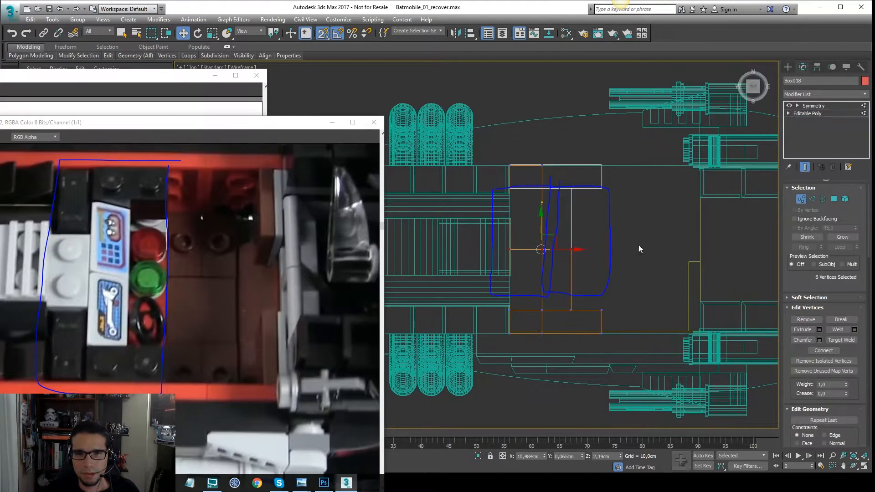
pyautogui.scroll(5, 506, 343)
pyautogui.scroll(-4, 559, 285)
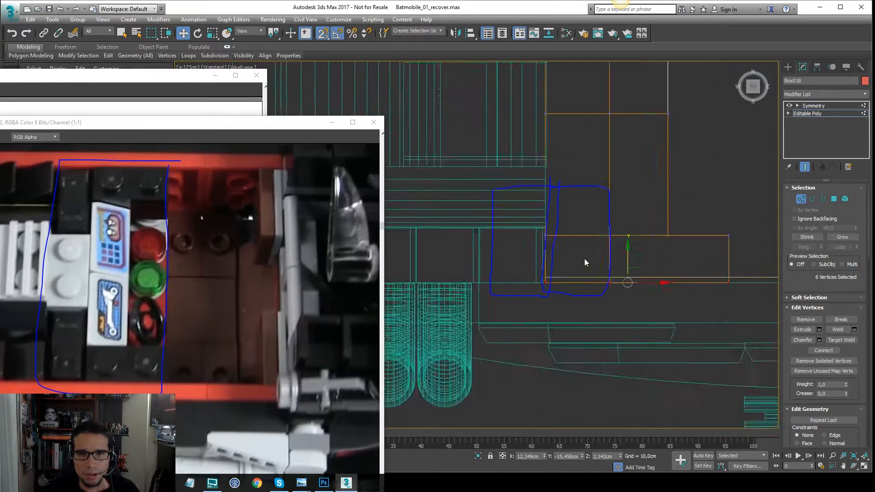
pyautogui.moveTo(637, 172); pyautogui.dragTo(611, 281, button='middle')
pyautogui.scroll(1, 614, 126)
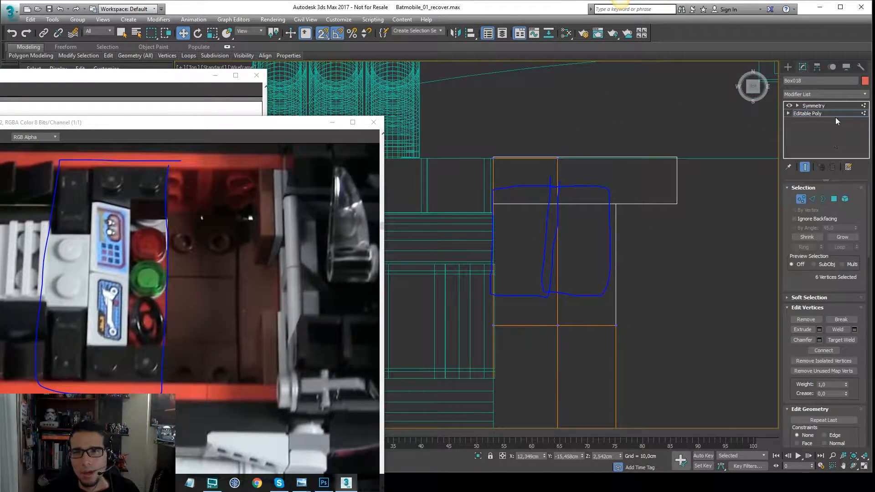
# - Align the console's Symmetry mirror plane in Y position only to the centre of the central body piece
pyautogui.click(830, 106)
pyautogui.moveTo(616, 256); pyautogui.dragTo(637, 171, button='middle')
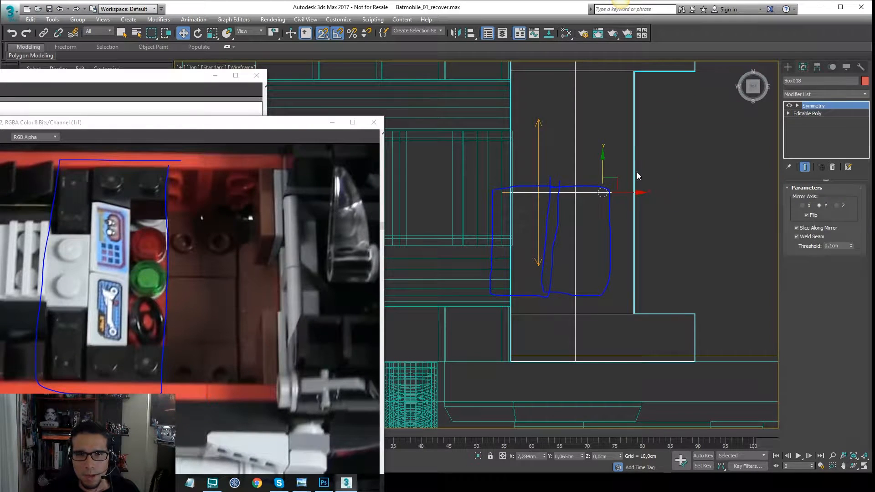
pyautogui.press('1')
pyautogui.hotkey('alt', 'a')
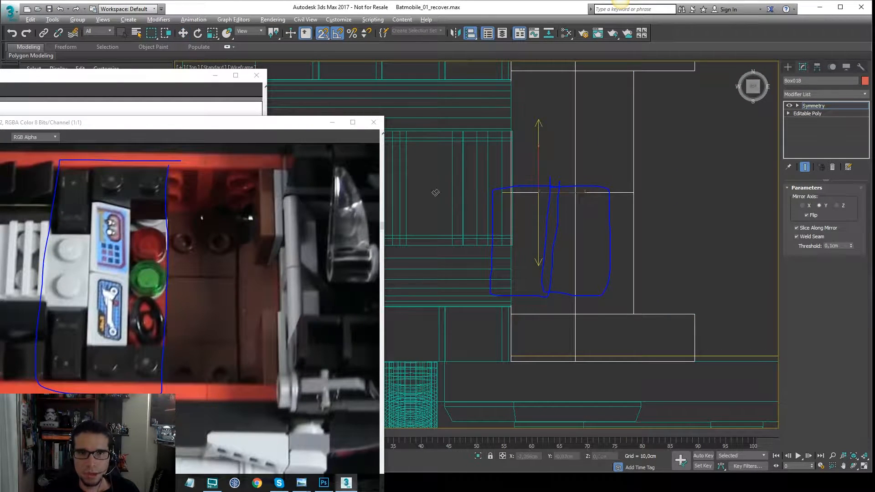
pyautogui.click(482, 107)
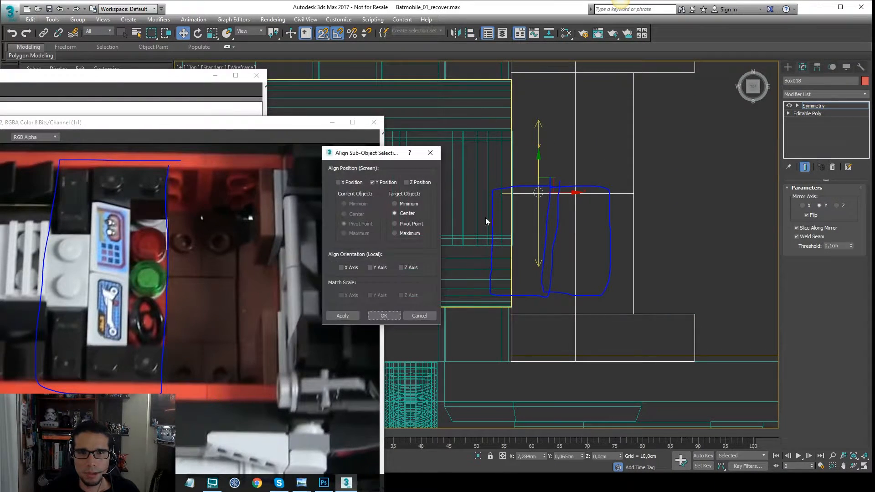
pyautogui.click(383, 315)
pyautogui.press('F3')
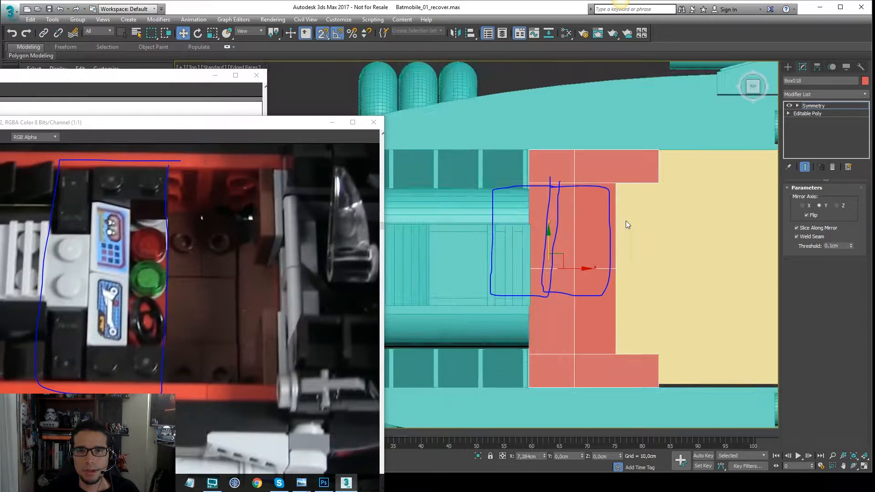
pyautogui.press('F3')
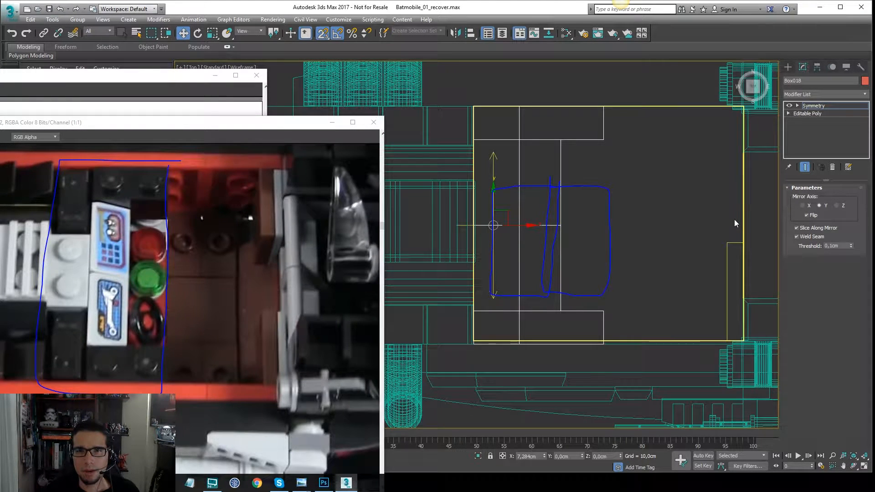
pyautogui.moveTo(734, 220); pyautogui.dragTo(676, 198, button='middle')
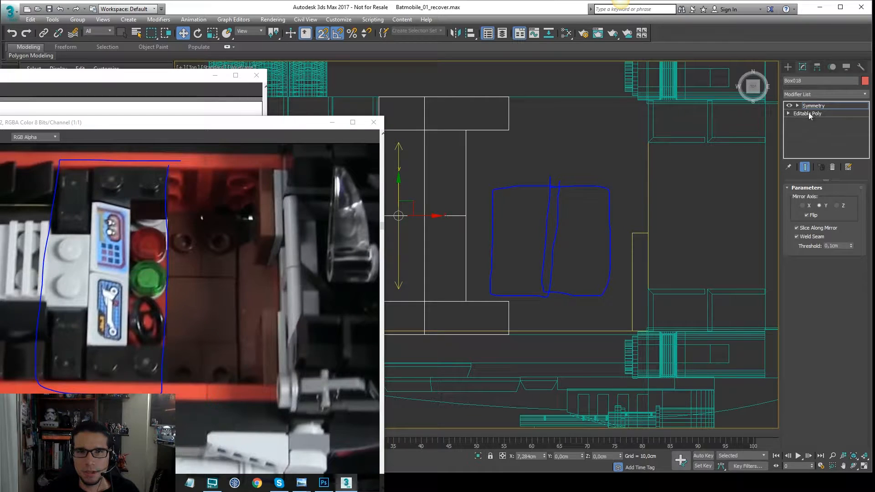
# - Move the floor's four outer-side vertices along Y, snapping them to the console's outer edge
pyautogui.click(645, 182)
pyautogui.click(646, 182)
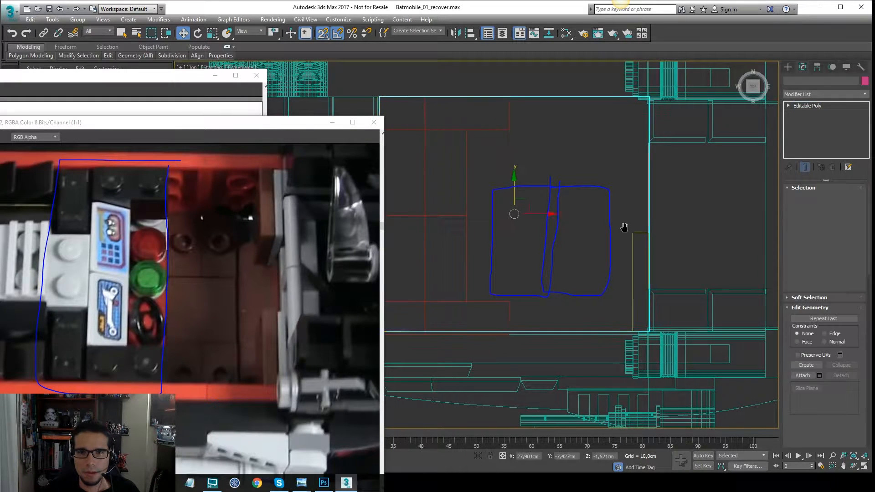
pyautogui.moveTo(625, 228); pyautogui.dragTo(701, 231, button='middle')
pyautogui.press('1')
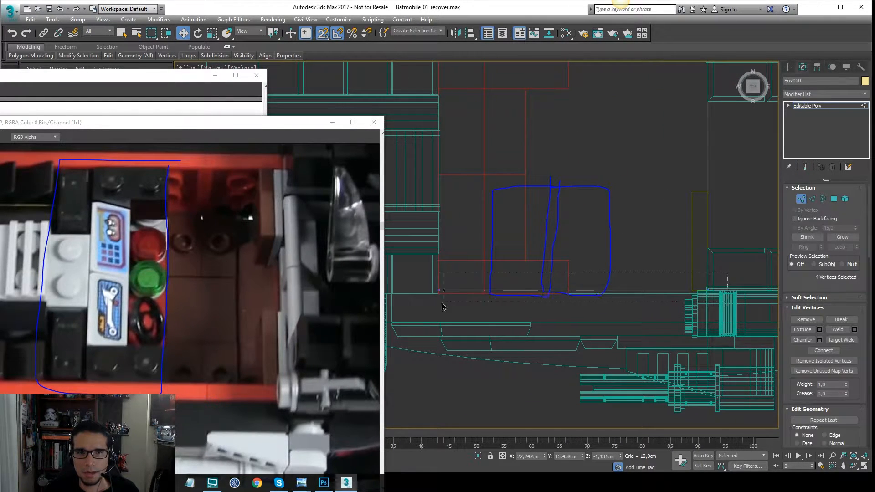
pyautogui.moveTo(442, 303); pyautogui.dragTo(432, 306)
pyautogui.press('F3')
pyautogui.moveTo(583, 278); pyautogui.dragTo(641, 253, button='middle')
pyautogui.press('F3')
pyautogui.moveTo(630, 264); pyautogui.dragTo(496, 269)
pyautogui.press('F3')
pyautogui.click(811, 106)
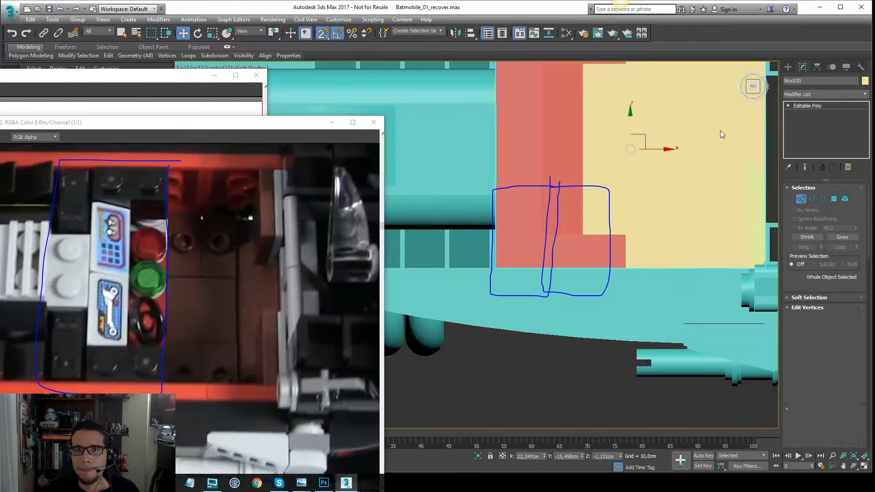
# - Add a Symmetry modifier to the rear box in the Perspective view, mirroring about the Y axis
pyautogui.scroll(-4, 720, 131)
pyautogui.press('p')
pyautogui.scroll(2, 688, 147)
pyautogui.scroll(2, 688, 147)
pyautogui.moveTo(688, 147); pyautogui.dragTo(590, 212, button='middle')
pyautogui.click(626, 205)
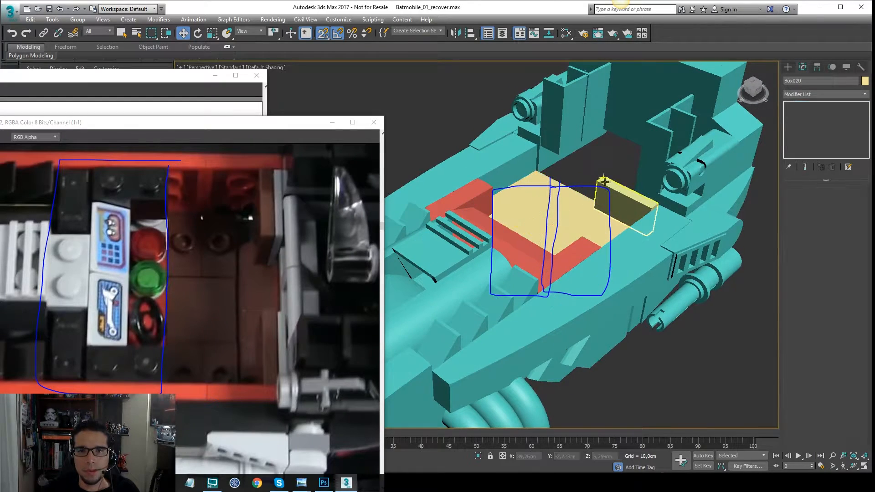
pyautogui.click(815, 95)
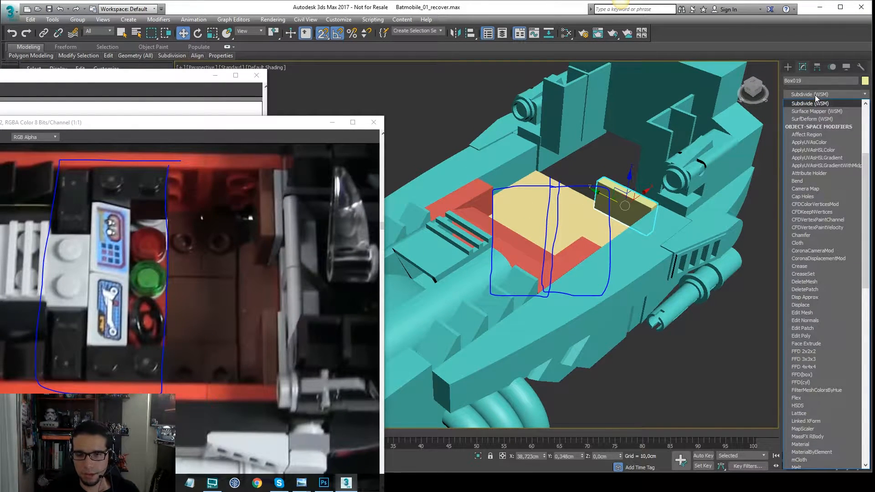
pyautogui.write('sym')
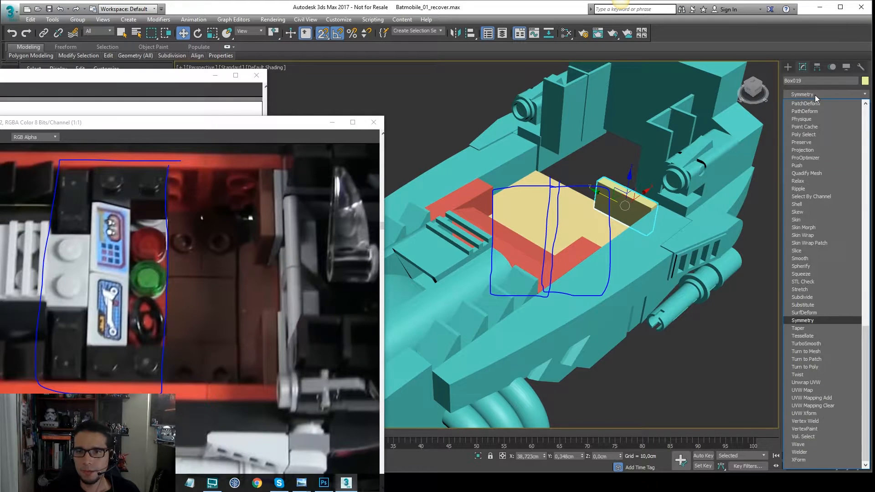
pyautogui.press('Return')
pyautogui.click(819, 206)
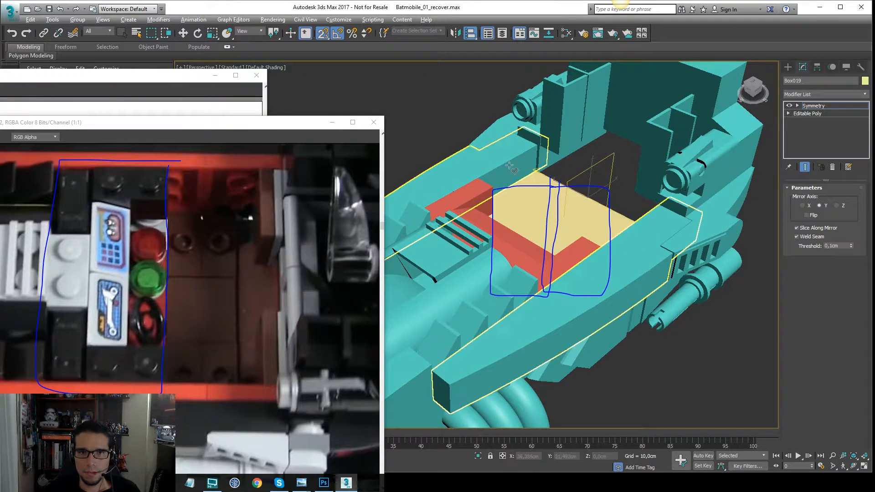
# - Align the rear box's mirror plane in Y position to the centre of the long nose body and flip the mirror direction
pyautogui.click(457, 288)
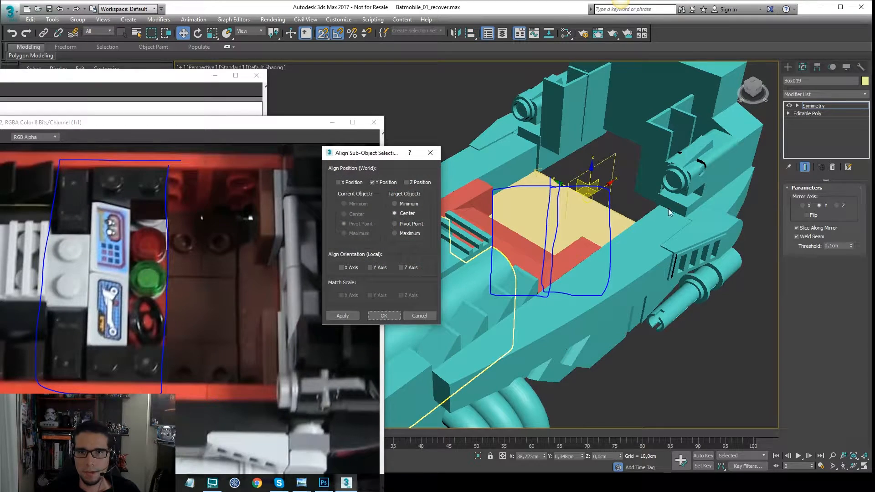
pyautogui.click(384, 316)
pyautogui.click(807, 215)
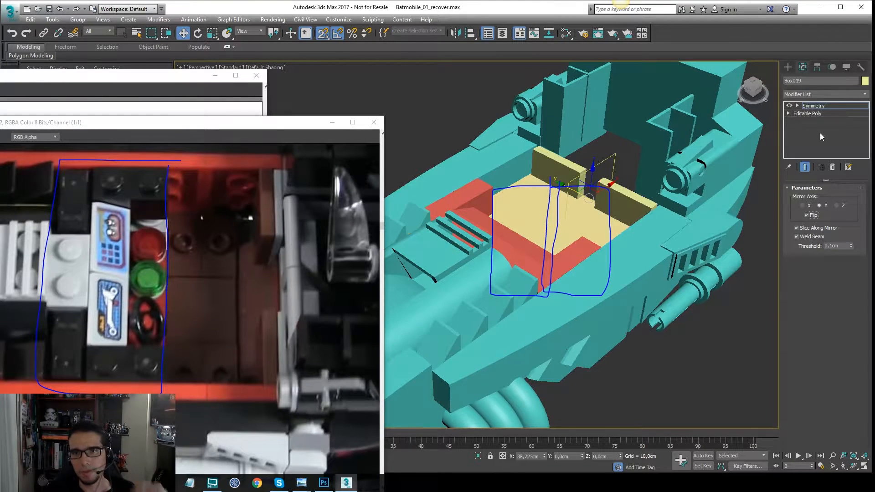
# - Examine the cockpit with its mirrored rear boxes from several angles and compare its rear area with the reference photo
pyautogui.moveTo(568, 181); pyautogui.dragTo(605, 201, button='middle')
pyautogui.scroll(-4, 618, 167)
pyautogui.moveTo(668, 186); pyautogui.dragTo(569, 206, button='middle')
pyautogui.scroll(3, 631, 218)
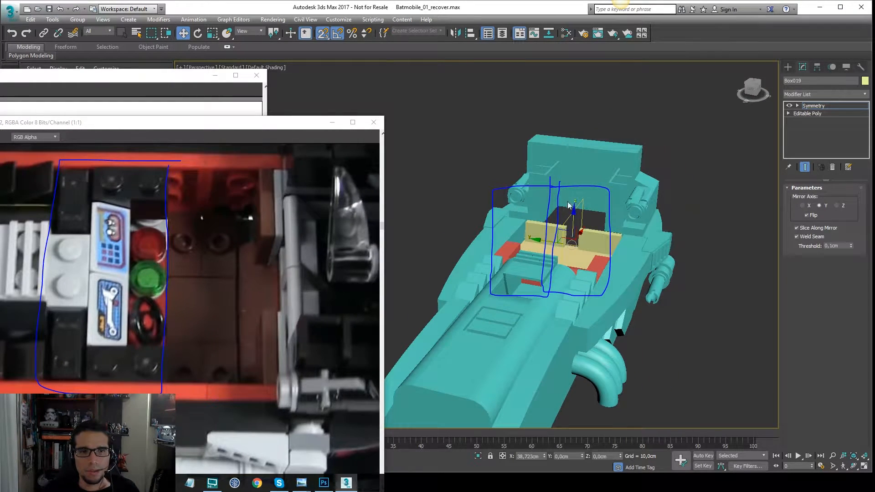
pyautogui.keyDown('alt'); pyautogui.moveTo(524, 161); pyautogui.dragTo(328, 253, button='middle'); pyautogui.keyUp('alt')
pyautogui.scroll(-1, 261, 247)
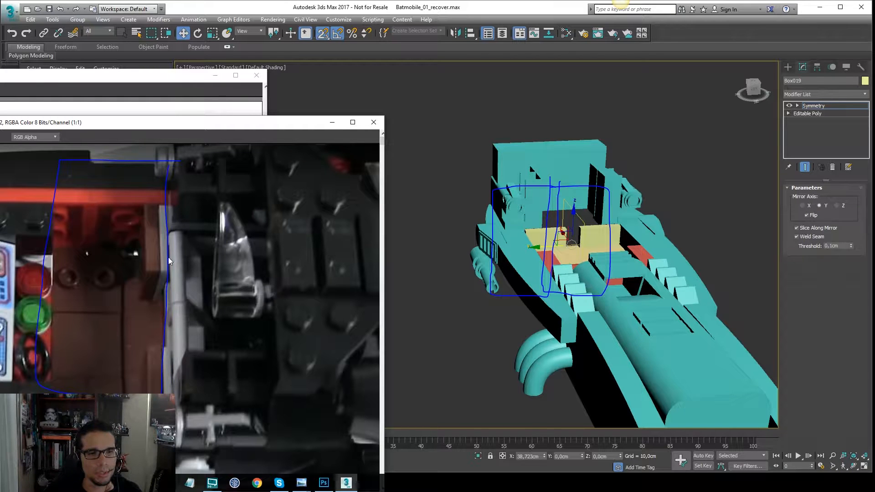
pyautogui.keyDown('alt'); pyautogui.moveTo(585, 218); pyautogui.dragTo(578, 211, button='middle'); pyautogui.keyUp('alt')
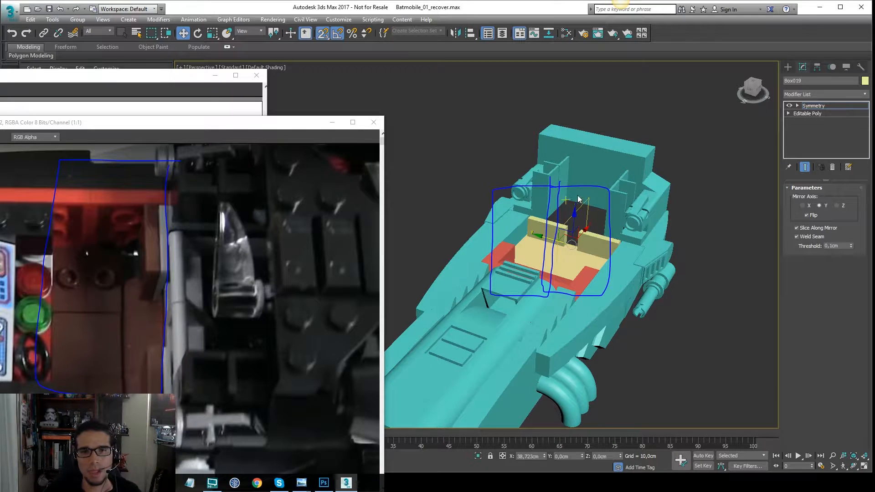
pyautogui.press('f')
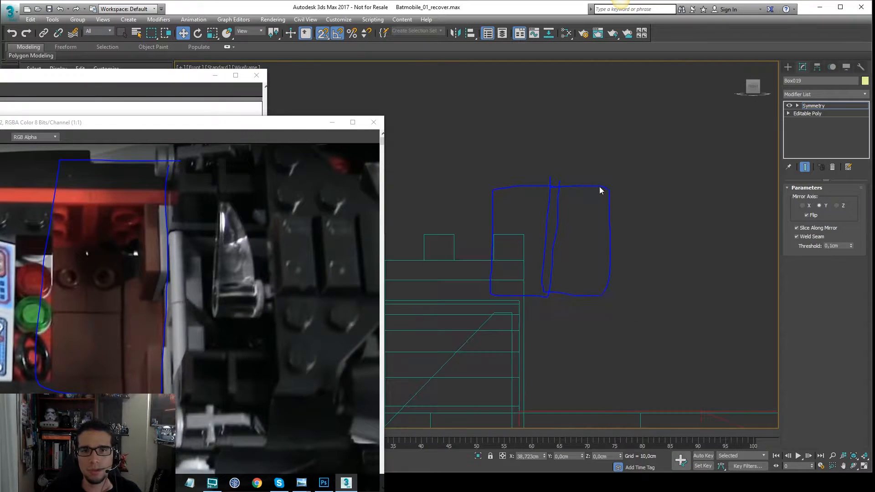
# - Draw a cylinder with a radius of about 1.05 cm in the Front view, below the side bracket's round pin
pyautogui.scroll(-4, 490, 177)
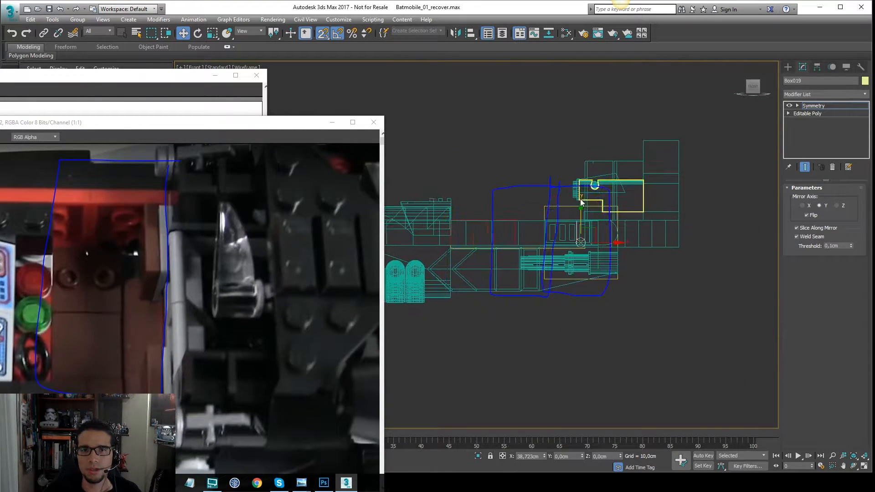
pyautogui.scroll(6, 687, 153)
pyautogui.click(788, 67)
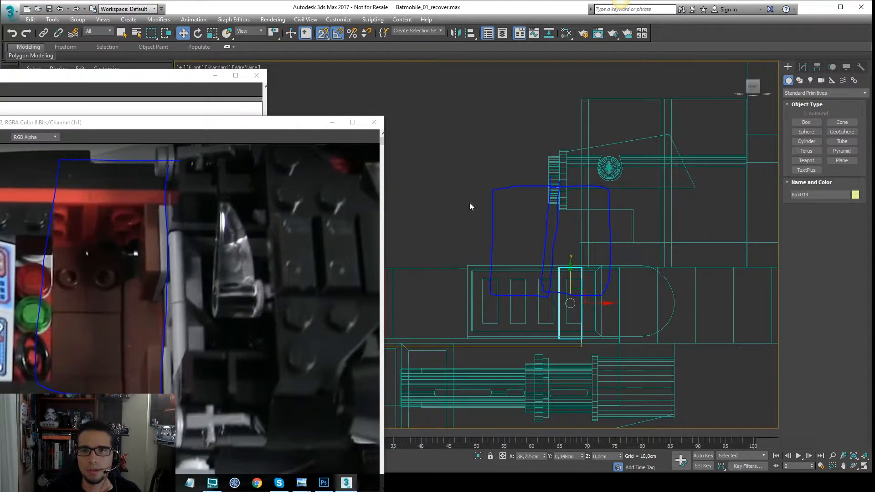
pyautogui.click(798, 142)
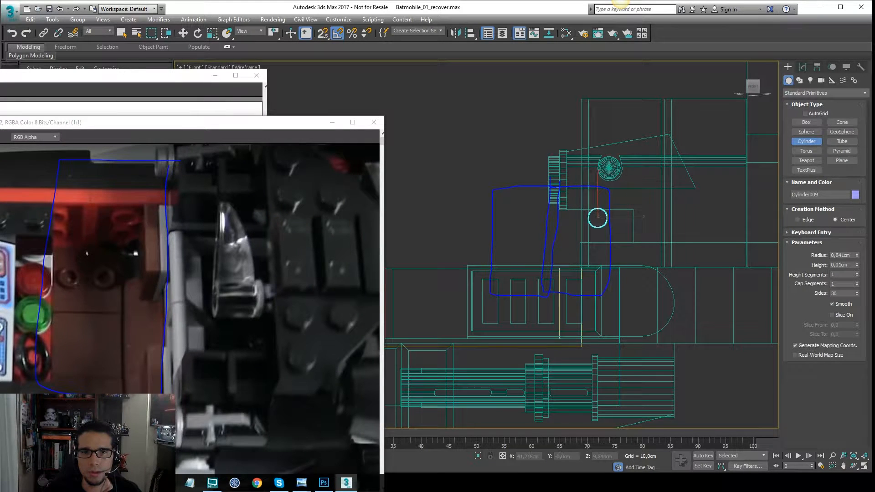
pyautogui.press('w')
pyautogui.press('F3')
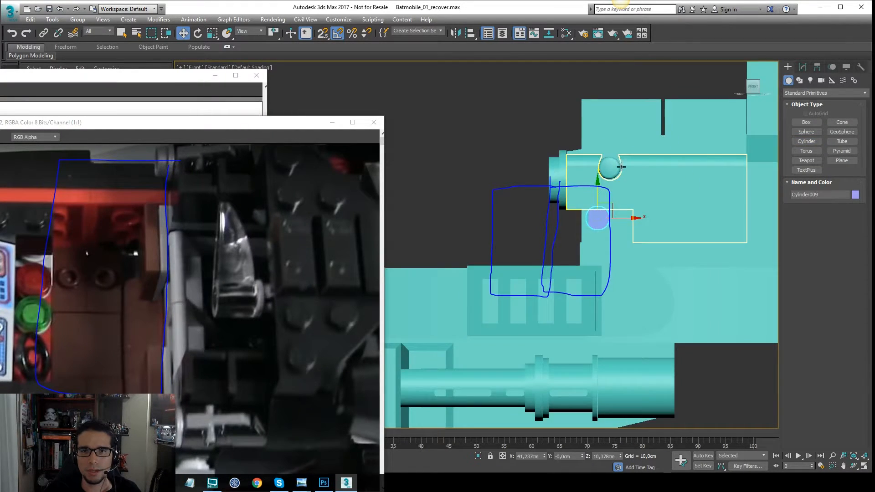
pyautogui.moveTo(581, 171)
pyautogui.keyDown('alt'); pyautogui.mouseDown(button='middle')
pyautogui.moveTo(644, 221)
pyautogui.moveTo(675, 214)
pyautogui.mouseUp(button='middle'); pyautogui.keyUp('alt')
pyautogui.press('F4')
pyautogui.keyDown('alt'); pyautogui.moveTo(577, 199); pyautogui.dragTo(644, 193, button='middle'); pyautogui.keyUp('alt')
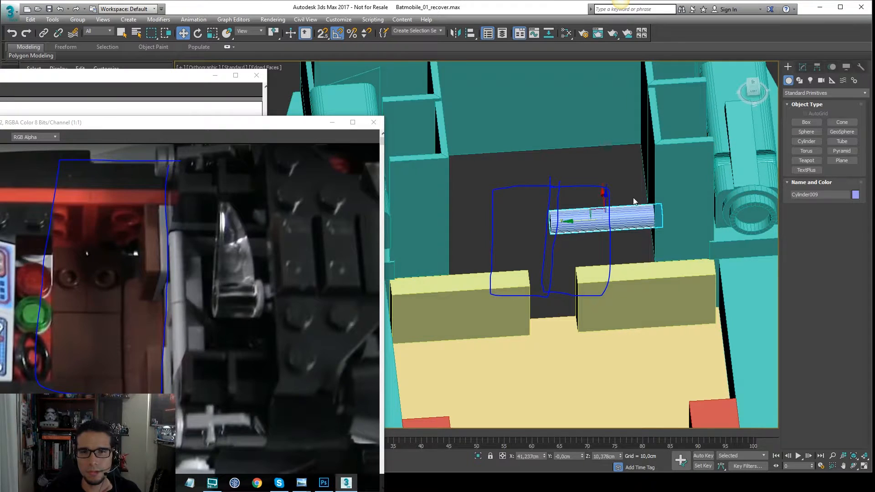
# - Lengthen the cylinder to 18.891 cm and shift it along Y to span the gap between the side walls
pyautogui.click(802, 68)
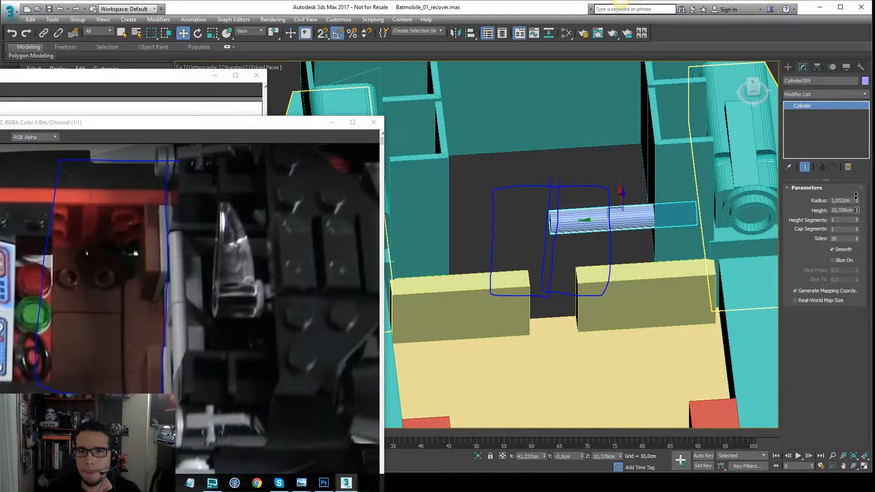
pyautogui.moveTo(856, 196); pyautogui.dragTo(856, 187)
pyautogui.moveTo(599, 217); pyautogui.dragTo(499, 223)
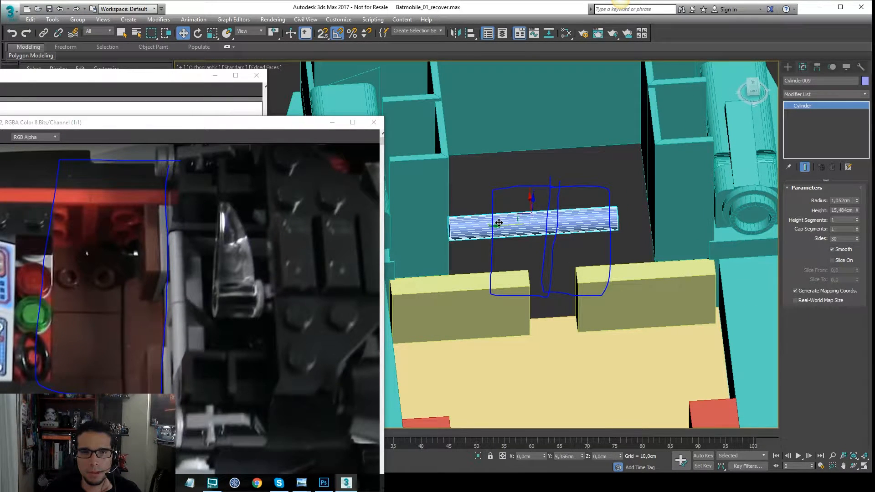
pyautogui.keyDown('alt'); pyautogui.moveTo(495, 225); pyautogui.dragTo(475, 209, button='middle'); pyautogui.keyUp('alt')
pyautogui.press('F4')
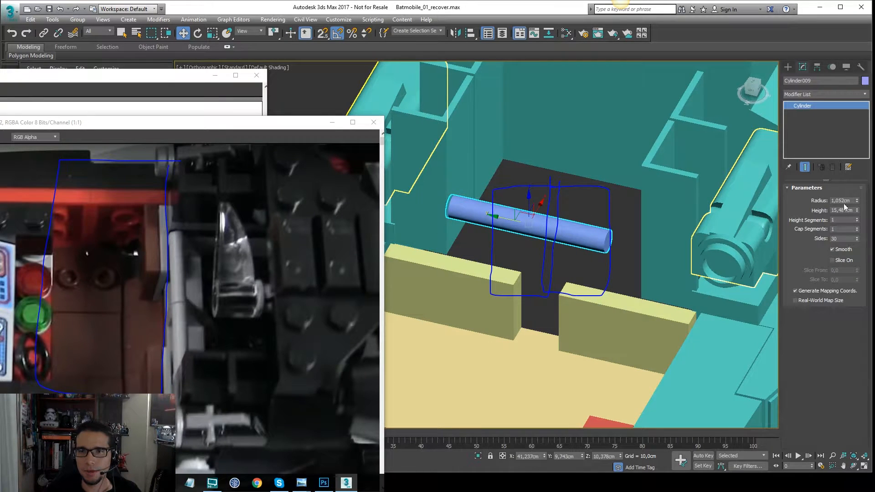
pyautogui.moveTo(857, 210); pyautogui.dragTo(857, 204)
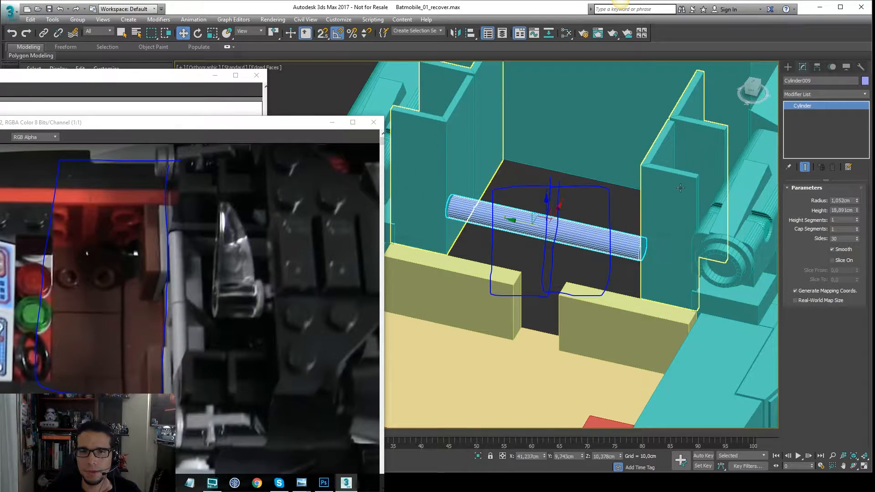
# - Snap the cylinder's end along Y to the inner face of the side wall in the Top view
pyautogui.press('t')
pyautogui.press('F3')
pyautogui.moveTo(601, 188); pyautogui.dragTo(478, 219, button='middle')
pyautogui.scroll(5, 566, 210)
pyautogui.moveTo(646, 205); pyautogui.dragTo(516, 213, button='middle')
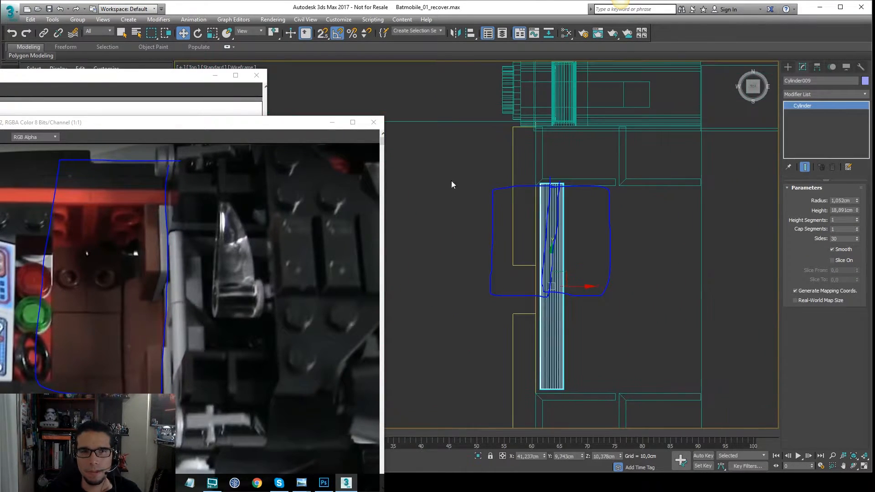
pyautogui.click(326, 37)
pyautogui.scroll(9, 545, 184)
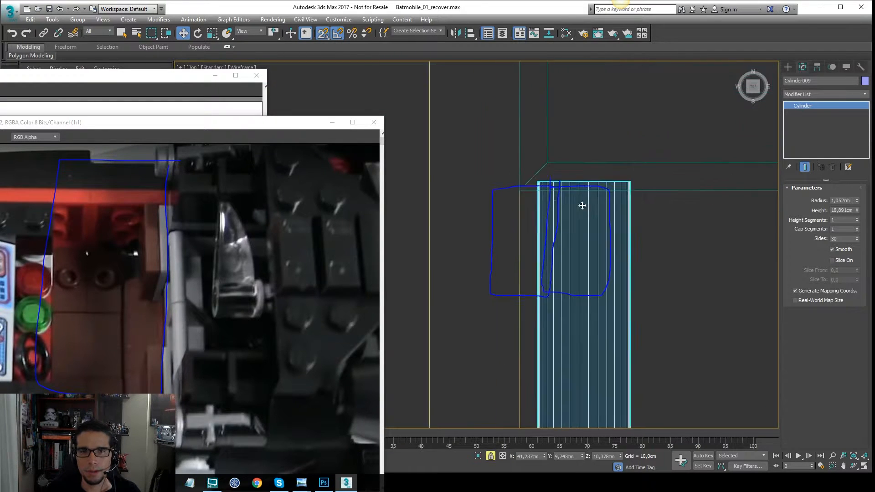
pyautogui.moveTo(493, 183); pyautogui.dragTo(494, 183)
pyautogui.scroll(-7, 574, 157)
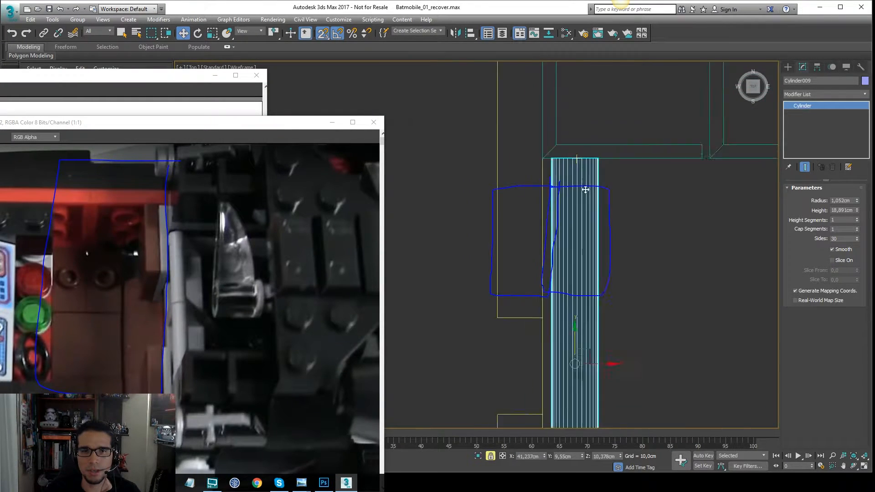
pyautogui.moveTo(568, 315); pyautogui.dragTo(580, 184, button='middle')
pyautogui.moveTo(575, 263); pyautogui.dragTo(595, 254, button='middle')
# - Increase the cylinder's height so its other end meets the opposite side wall
pyautogui.press('space')
pyautogui.scroll(3, 583, 288)
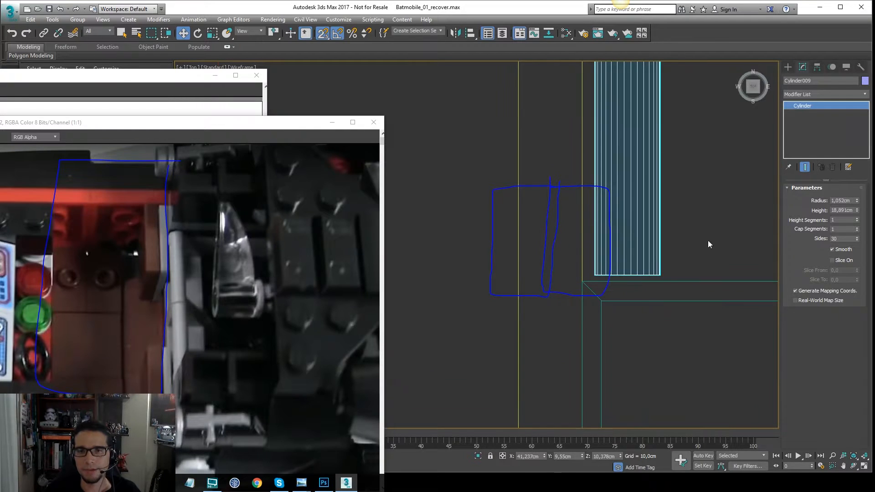
pyautogui.click(858, 200)
pyautogui.hotkey('ctrl', 'z')
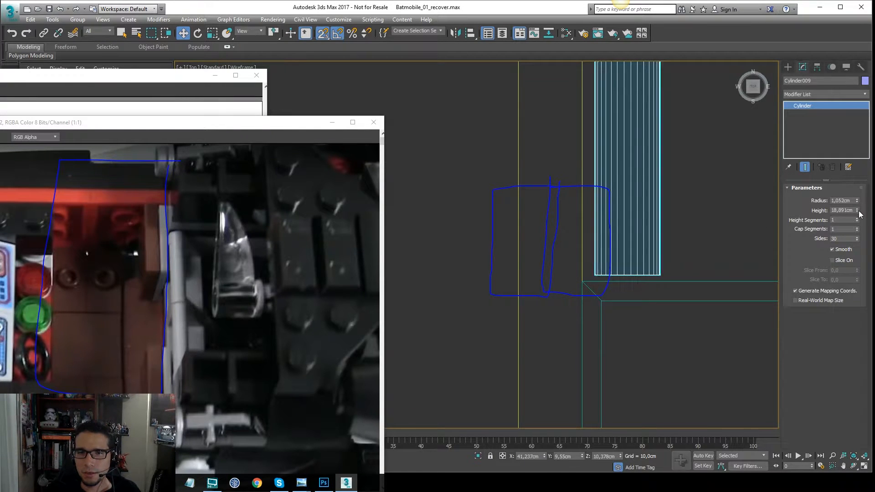
pyautogui.click(858, 210)
pyautogui.scroll(-3, 573, 236)
# - Move the floor's four rear vertices back along X, snapping them to the front edge of the large rear box
pyautogui.press('F3')
pyautogui.moveTo(573, 236)
pyautogui.keyDown('alt'); pyautogui.mouseDown(button='middle')
pyautogui.moveTo(597, 199)
pyautogui.moveTo(565, 200)
pyautogui.moveTo(606, 201)
pyautogui.moveTo(577, 196)
pyautogui.moveTo(583, 234)
pyautogui.mouseUp(button='middle'); pyautogui.keyUp('alt')
pyautogui.click(584, 243)
pyautogui.press('F3')
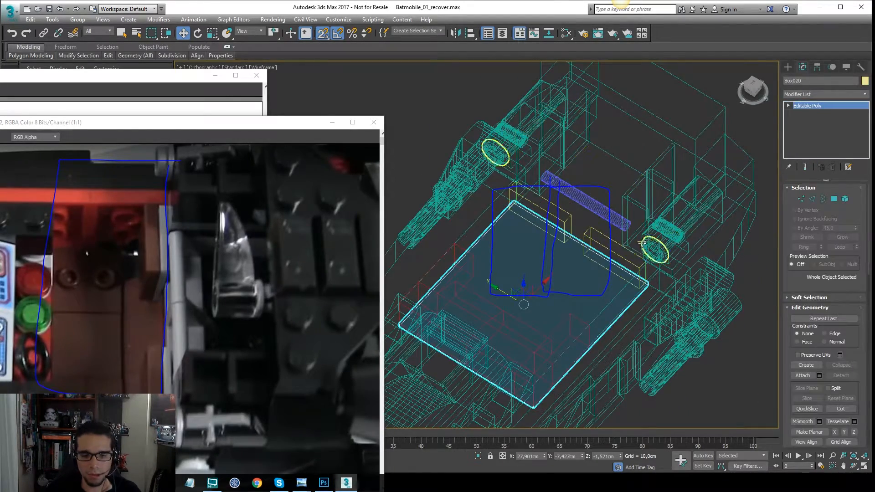
pyautogui.press('1')
pyautogui.moveTo(674, 303); pyautogui.dragTo(499, 169)
pyautogui.press('t')
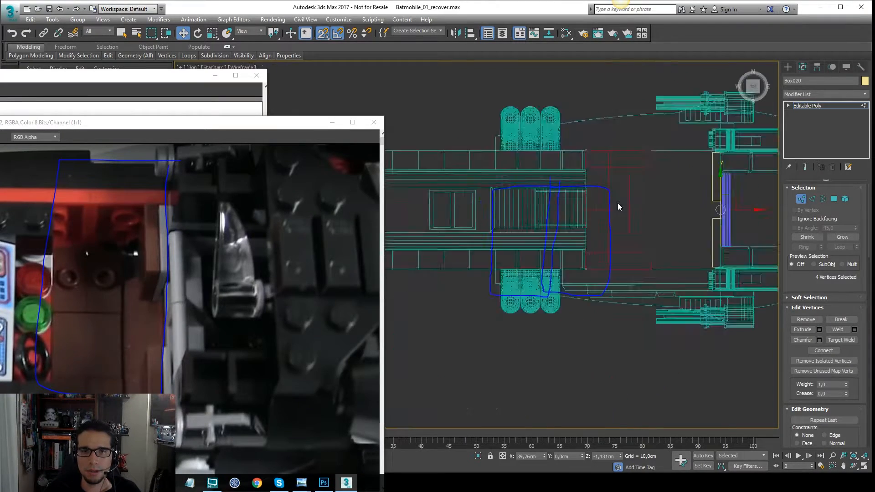
pyautogui.press('F3')
pyautogui.press('F3')
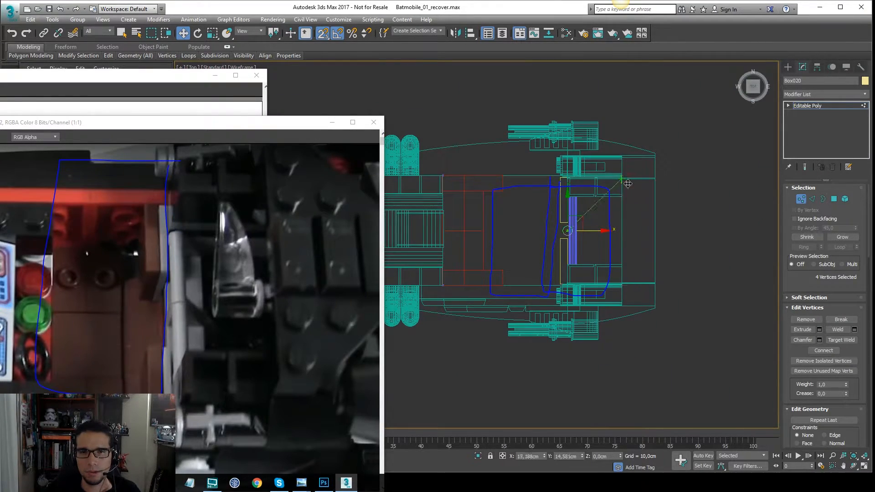
pyautogui.moveTo(628, 183); pyautogui.dragTo(631, 177)
pyautogui.press('F3')
pyautogui.moveTo(630, 176)
pyautogui.keyDown('alt'); pyautogui.mouseDown(button='middle')
pyautogui.moveTo(654, 157)
pyautogui.moveTo(661, 120)
pyautogui.moveTo(632, 130)
pyautogui.moveTo(707, 136)
pyautogui.mouseUp(button='middle'); pyautogui.keyUp('alt')
pyautogui.click(800, 107)
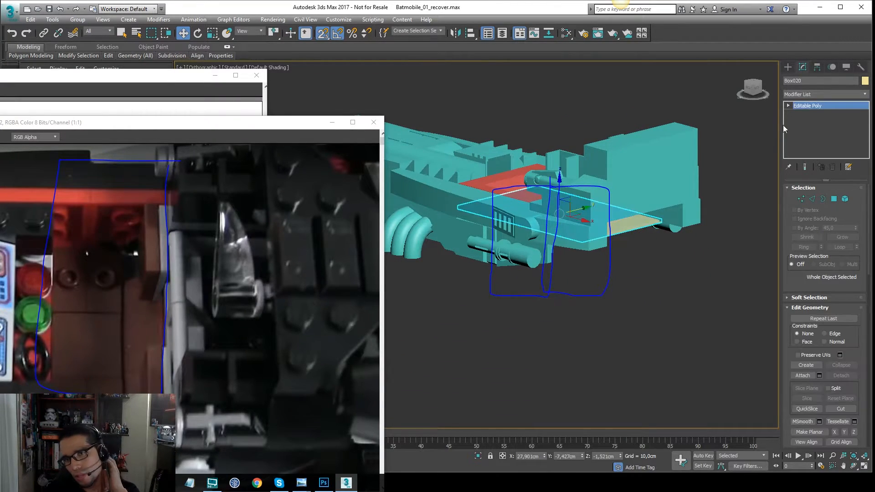
# - Pull the large rear box's four bottom vertices down along Z, past the lower edge of the body
pyautogui.click(730, 195)
pyautogui.click(649, 182)
pyautogui.scroll(2, 634, 199)
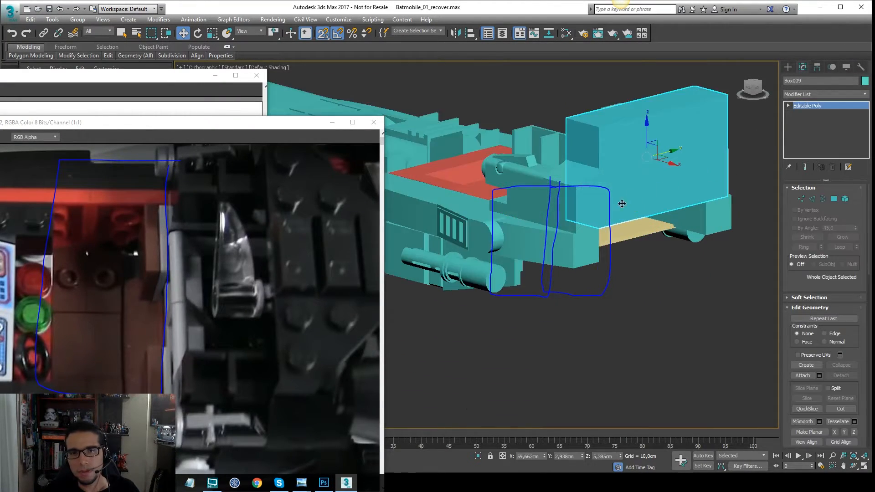
pyautogui.keyDown('alt'); pyautogui.moveTo(621, 203); pyautogui.dragTo(753, 160, button='middle'); pyautogui.keyUp('alt')
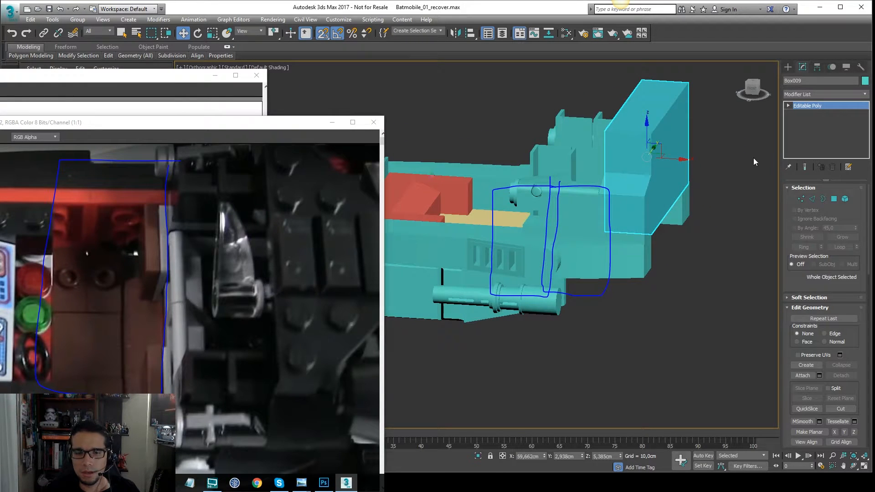
pyautogui.press('1')
pyautogui.moveTo(723, 160); pyautogui.dragTo(587, 250)
pyautogui.press('F3')
pyautogui.press('F3')
pyautogui.keyDown('alt'); pyautogui.moveTo(663, 222); pyautogui.dragTo(641, 187, button='middle'); pyautogui.keyUp('alt')
pyautogui.moveTo(645, 182); pyautogui.dragTo(596, 251)
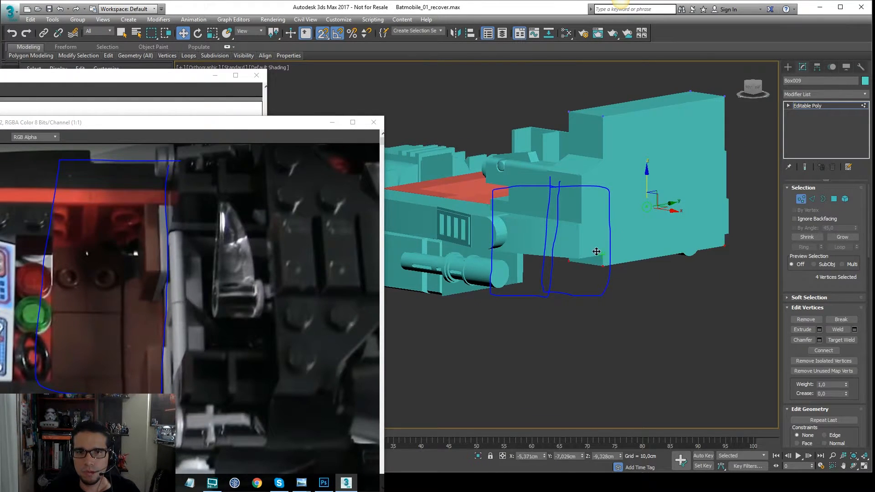
pyautogui.keyDown('alt'); pyautogui.moveTo(611, 246); pyautogui.dragTo(625, 227, button='middle'); pyautogui.keyUp('alt')
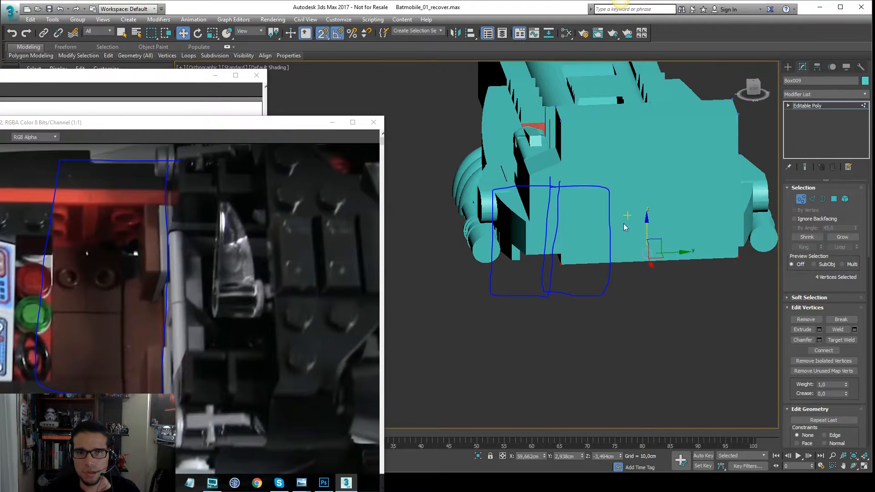
# - Snap the rear box's bottom vertices vertically to the lower edge of the side body in the Front view
pyautogui.press('f')
pyautogui.moveTo(608, 290)
pyautogui.mouseDown(button='middle')
pyautogui.moveTo(596, 267)
pyautogui.moveTo(585, 129)
pyautogui.mouseUp(button='middle')
pyautogui.scroll(-5, 666, 204)
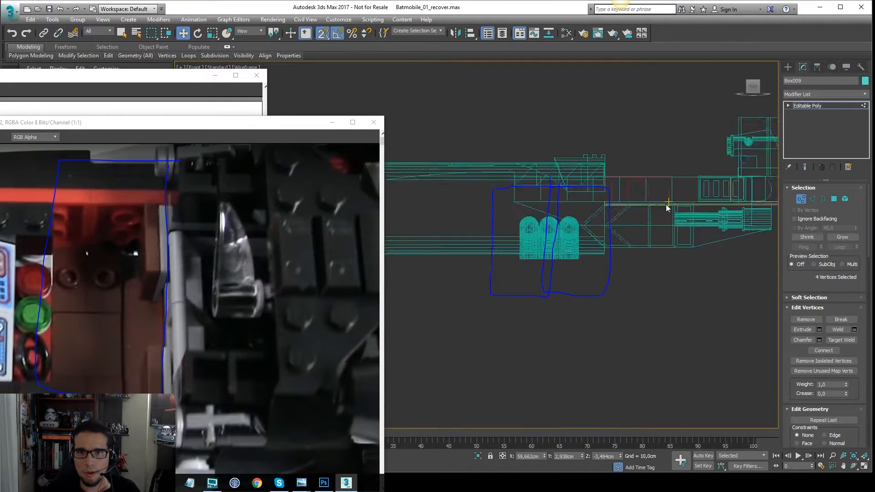
pyautogui.moveTo(666, 204); pyautogui.dragTo(588, 214, button='middle')
pyautogui.scroll(6, 611, 213)
pyautogui.moveTo(605, 228); pyautogui.dragTo(663, 214)
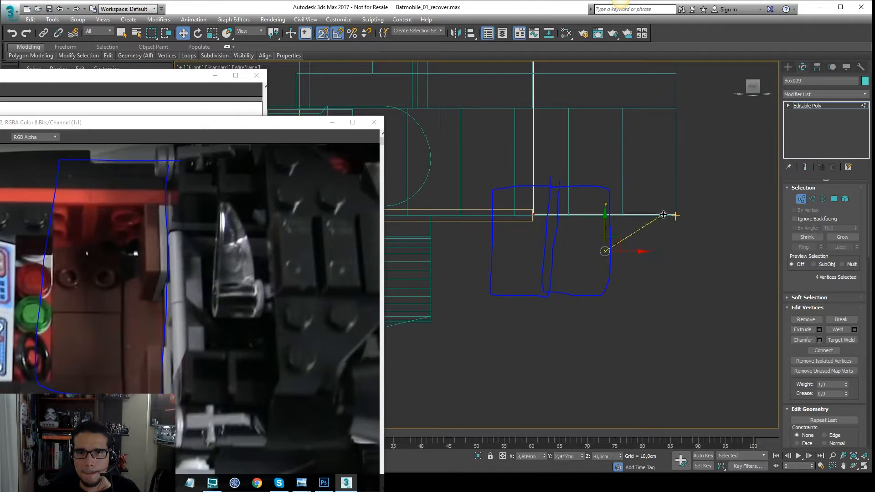
pyautogui.click(812, 107)
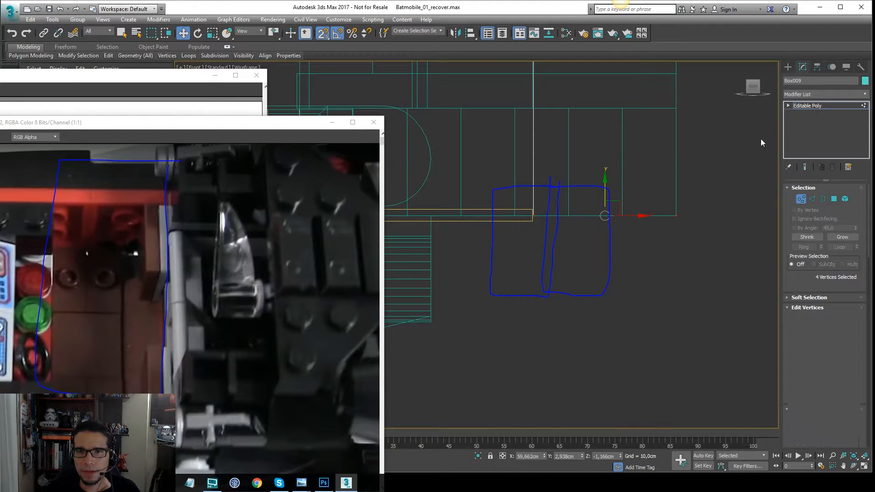
# - Lower the floor about 0.425 cm, snapping its top face to the bottom edge of the rear box
pyautogui.moveTo(504, 223); pyautogui.dragTo(730, 224, button='middle')
pyautogui.click(636, 223)
pyautogui.scroll(-3, 633, 226)
pyautogui.moveTo(675, 214); pyautogui.dragTo(649, 224, button='middle')
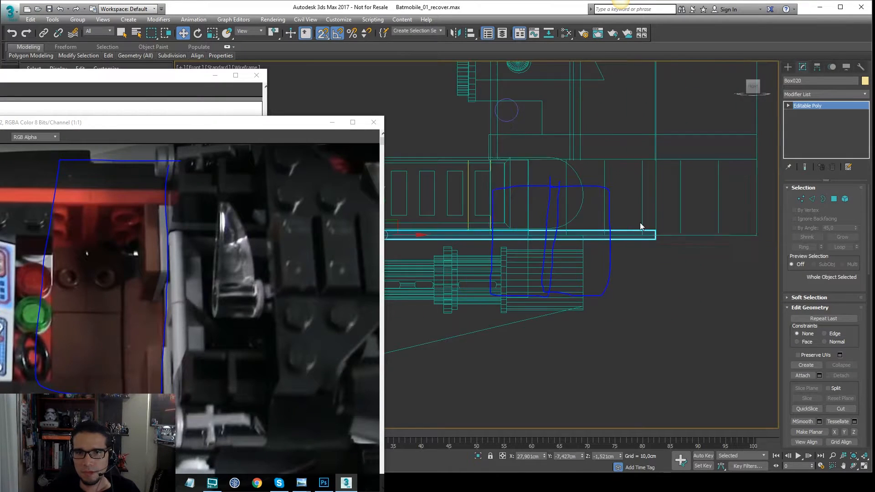
pyautogui.hotkey('alt', 'q')
pyautogui.moveTo(665, 272); pyautogui.dragTo(671, 301)
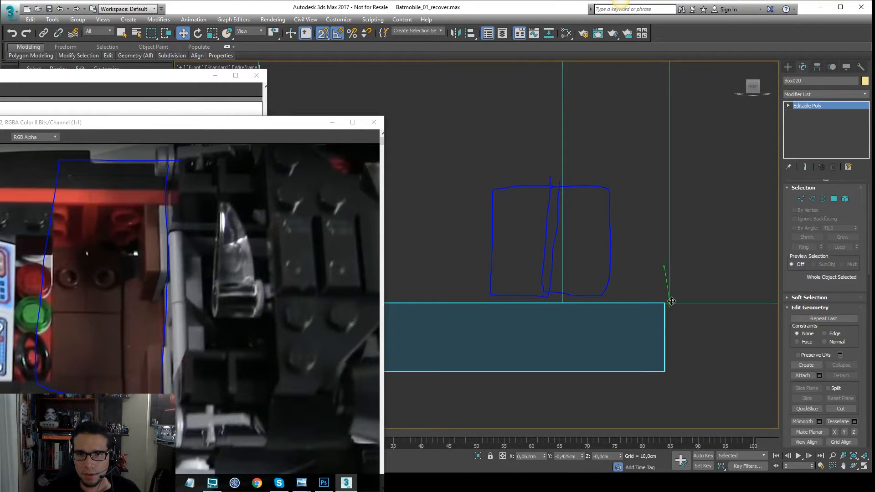
# - Move the floor's four rear-end vertices along X, snapping them to the front edge of the rear box
pyautogui.moveTo(669, 337); pyautogui.dragTo(646, 307, button='middle')
pyautogui.press('1')
pyautogui.moveTo(652, 366); pyautogui.dragTo(626, 270)
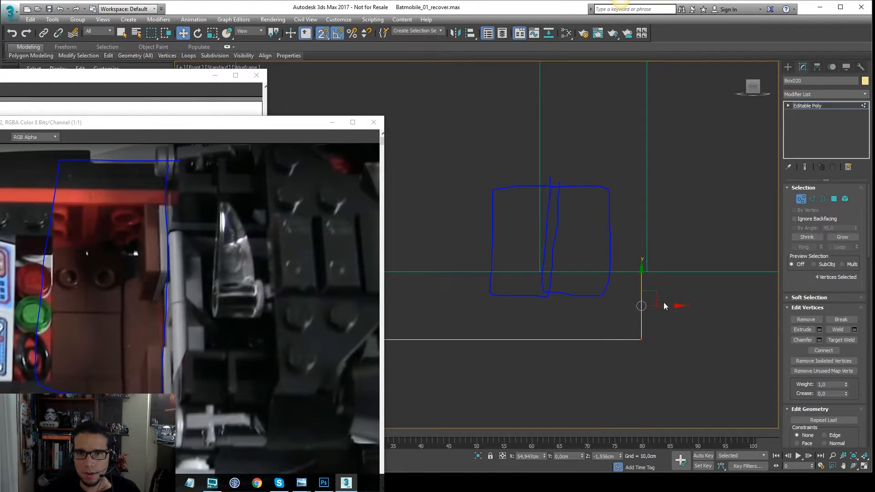
pyautogui.moveTo(666, 306); pyautogui.dragTo(647, 273)
pyautogui.scroll(-7, 593, 244)
pyautogui.scroll(3, 590, 249)
pyautogui.moveTo(514, 229); pyautogui.dragTo(688, 240, button='middle')
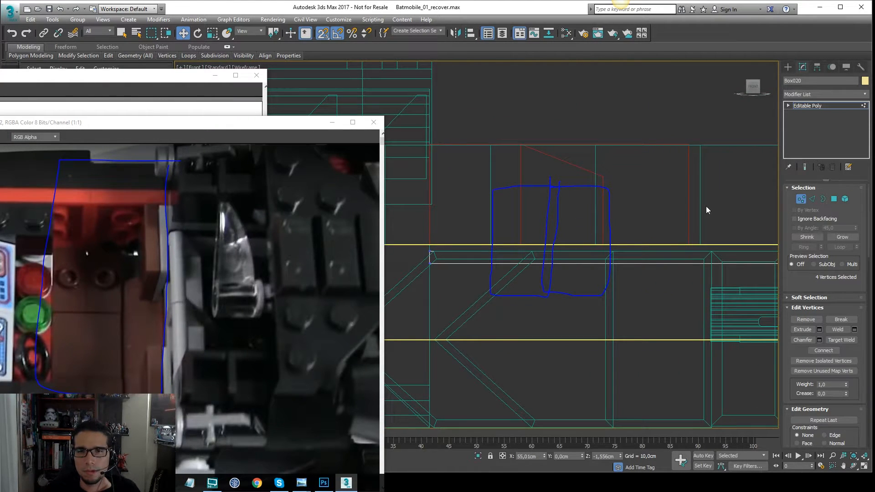
pyautogui.click(813, 106)
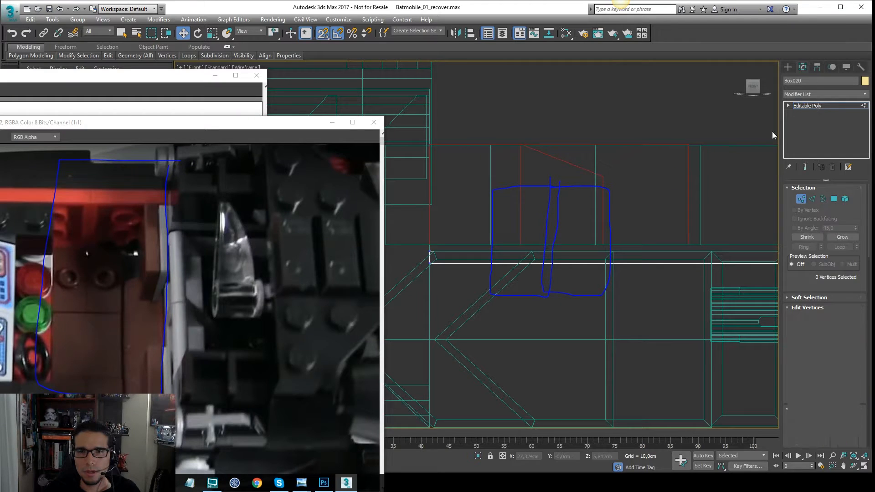
# - Examine how the floor, rear box and cylinder fit together, in the Front view and in shaded perspective
pyautogui.moveTo(710, 184); pyautogui.dragTo(702, 198, button='middle')
pyautogui.scroll(-4, 701, 198)
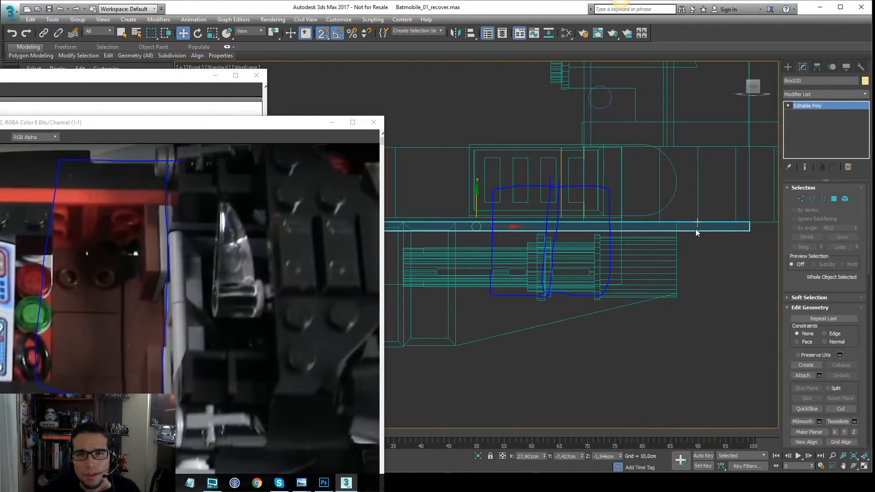
pyautogui.moveTo(697, 232)
pyautogui.mouseDown(button='middle')
pyautogui.moveTo(652, 254)
pyautogui.moveTo(608, 253)
pyautogui.mouseUp(button='middle')
pyautogui.scroll(2, 608, 254)
pyautogui.moveTo(693, 248); pyautogui.dragTo(682, 242)
pyautogui.moveTo(681, 244)
pyautogui.mouseDown(button='middle')
pyautogui.moveTo(665, 244)
pyautogui.moveTo(710, 303)
pyautogui.mouseUp(button='middle')
pyautogui.press('F3')
pyautogui.press('F4')
pyautogui.scroll(-4, 666, 245)
pyautogui.press('F4')
pyautogui.moveTo(642, 255)
pyautogui.keyDown('alt'); pyautogui.mouseDown(button='middle')
pyautogui.moveTo(675, 258)
pyautogui.moveTo(656, 255)
pyautogui.moveTo(666, 273)
pyautogui.moveTo(679, 262)
pyautogui.moveTo(671, 256)
pyautogui.mouseUp(button='middle'); pyautogui.keyUp('alt')
pyautogui.scroll(3, 671, 257)
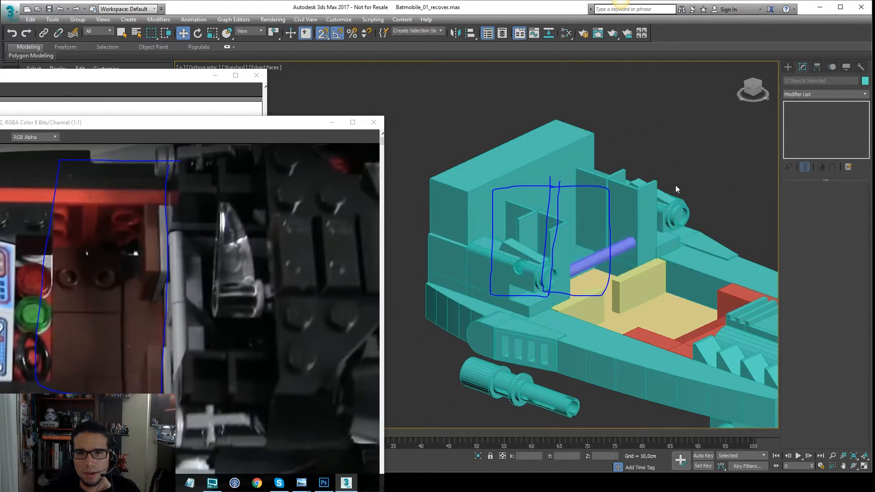
pyautogui.press('F4')
# - Align the lower vertices of the cockpit's side brackets to the floor's maximum Z position
pyautogui.click(634, 227)
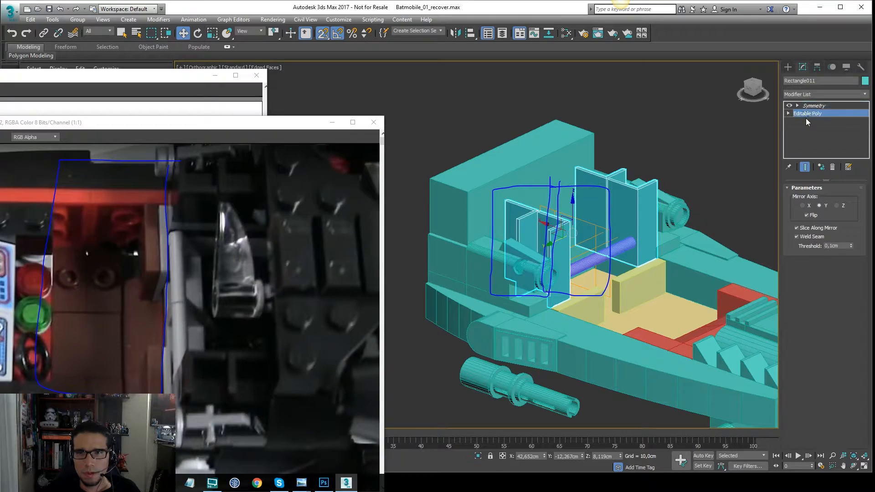
pyautogui.click(806, 115)
pyautogui.press('F3')
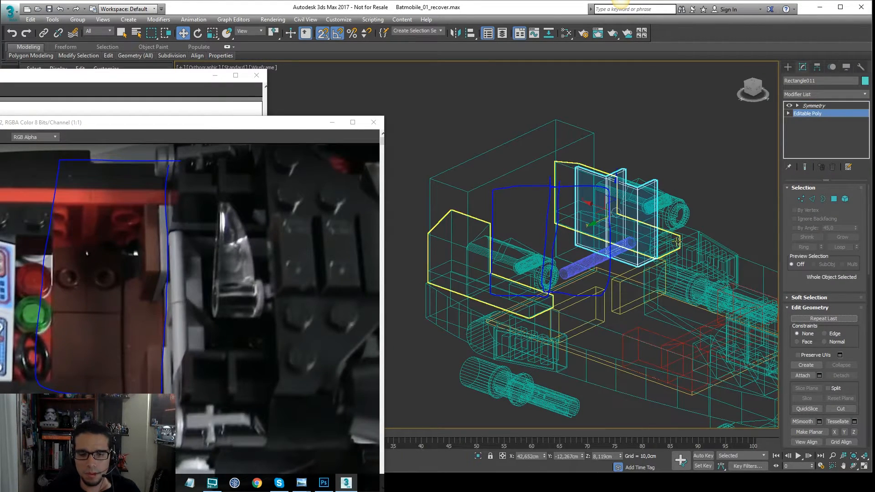
pyautogui.press('1')
pyautogui.press('F3')
pyautogui.keyDown('alt'); pyautogui.moveTo(625, 244); pyautogui.dragTo(605, 256, button='middle'); pyautogui.keyUp('alt')
pyautogui.hotkey('alt', 'a')
pyautogui.click(588, 288)
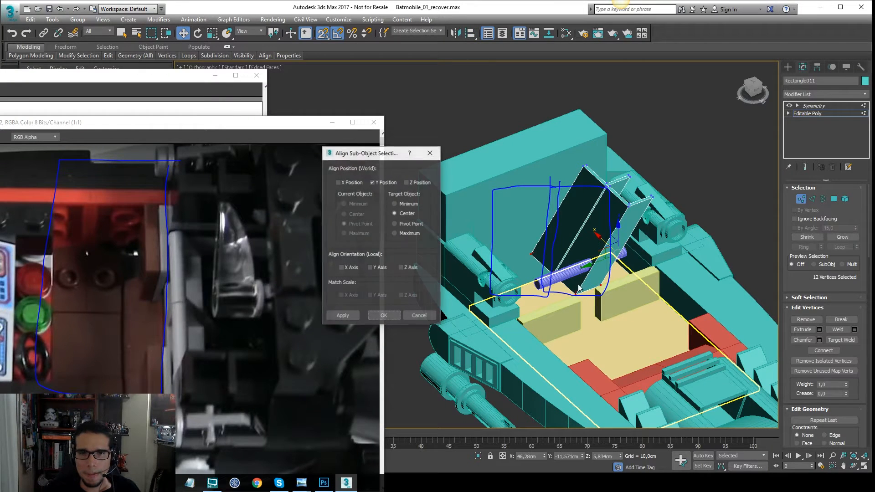
pyautogui.click(394, 183)
pyautogui.click(413, 182)
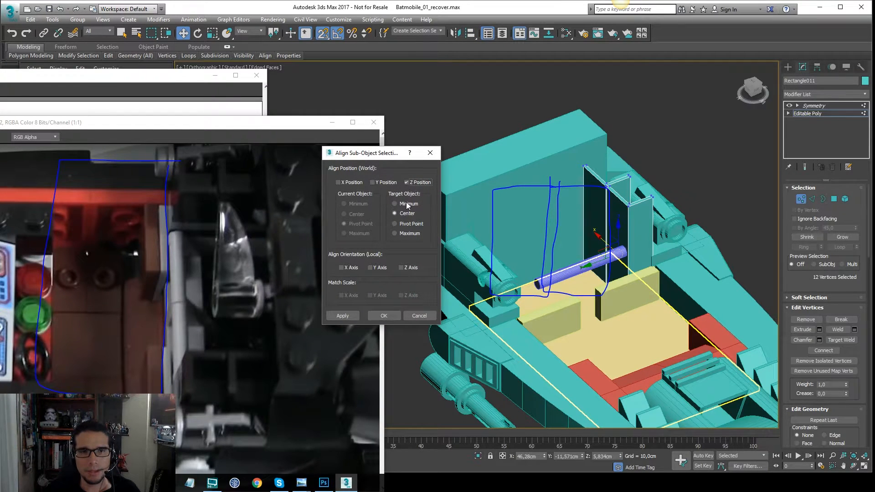
pyautogui.click(402, 235)
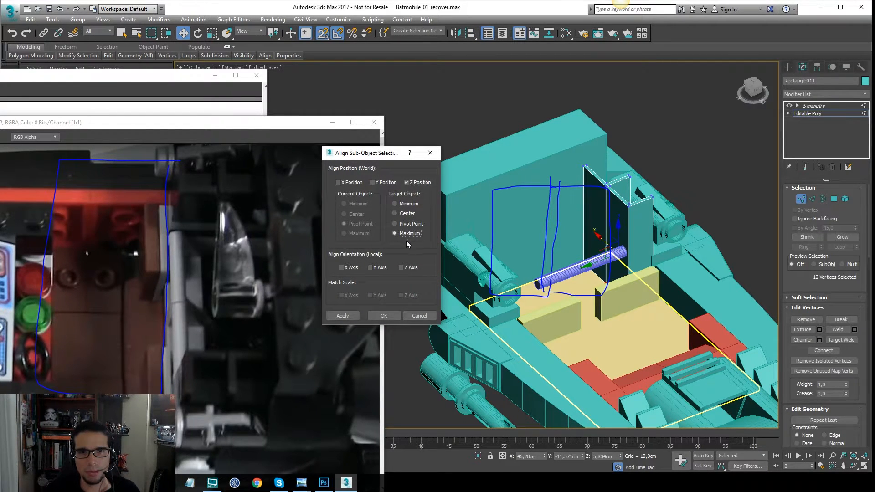
pyautogui.click(386, 315)
# - Examine how the side brackets sit on the floor, comparing the base mesh with the mirrored Symmetry result
pyautogui.keyDown('alt'); pyautogui.moveTo(519, 301); pyautogui.dragTo(658, 277, button='middle'); pyautogui.keyUp('alt')
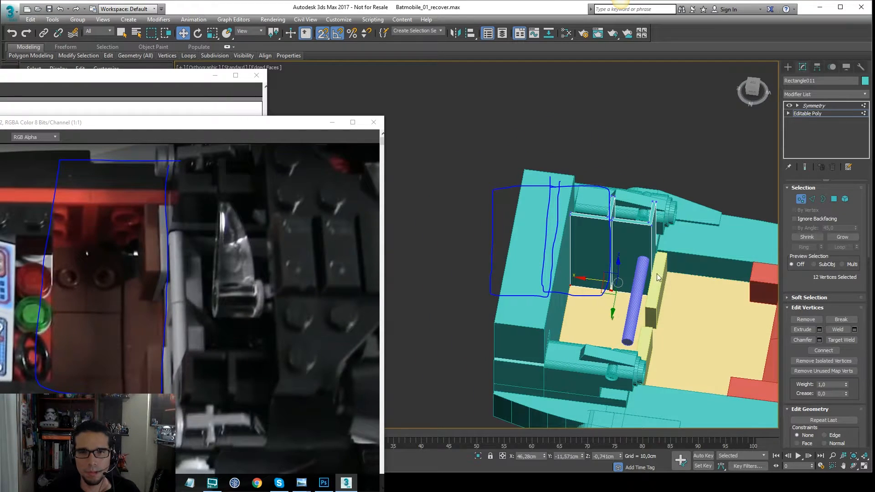
pyautogui.click(821, 108)
pyautogui.keyDown('alt'); pyautogui.moveTo(742, 162); pyautogui.dragTo(741, 180, button='middle'); pyautogui.keyUp('alt')
pyautogui.press('1')
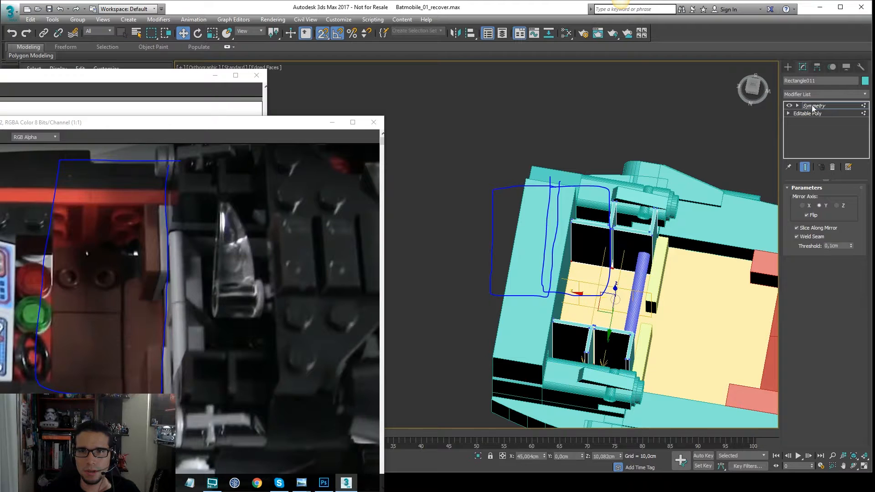
pyautogui.click(813, 112)
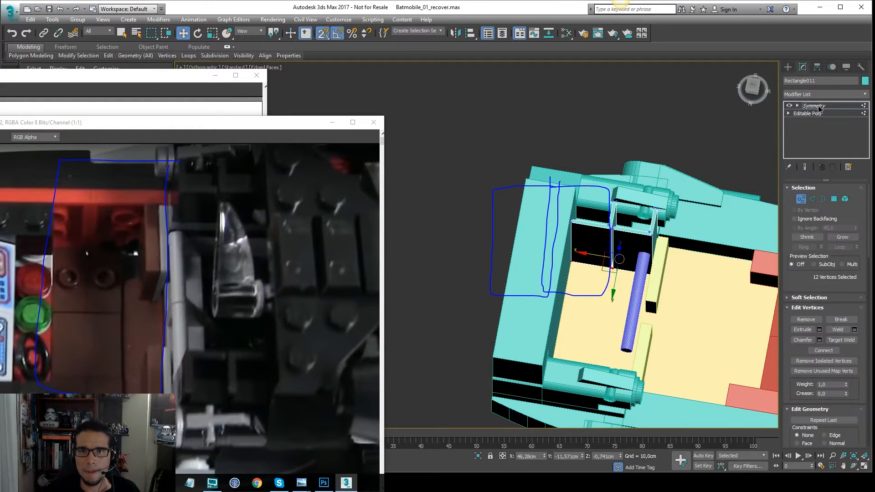
pyautogui.click(819, 106)
pyautogui.moveTo(683, 153); pyautogui.dragTo(632, 130, button='middle')
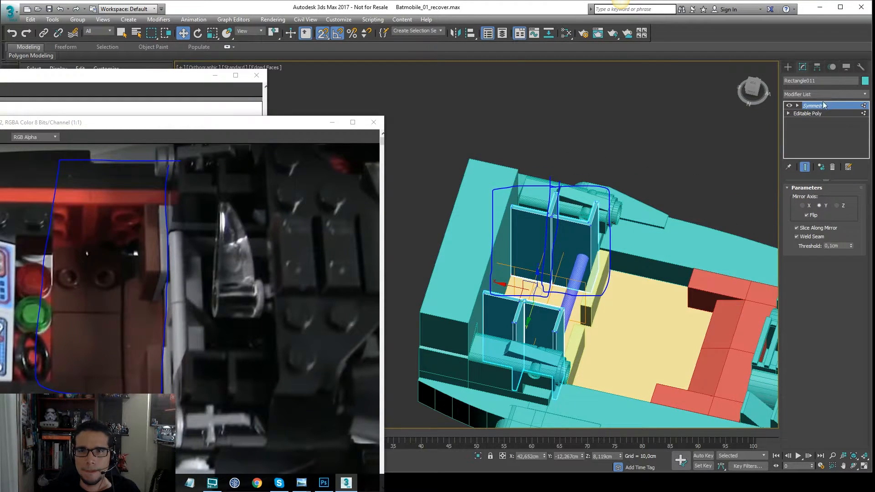
pyautogui.click(798, 113)
pyautogui.scroll(5, 602, 235)
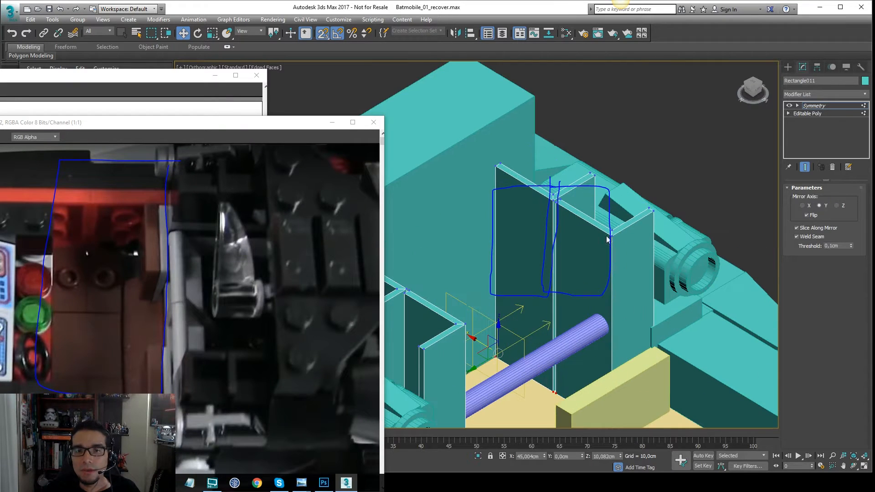
pyautogui.click(825, 106)
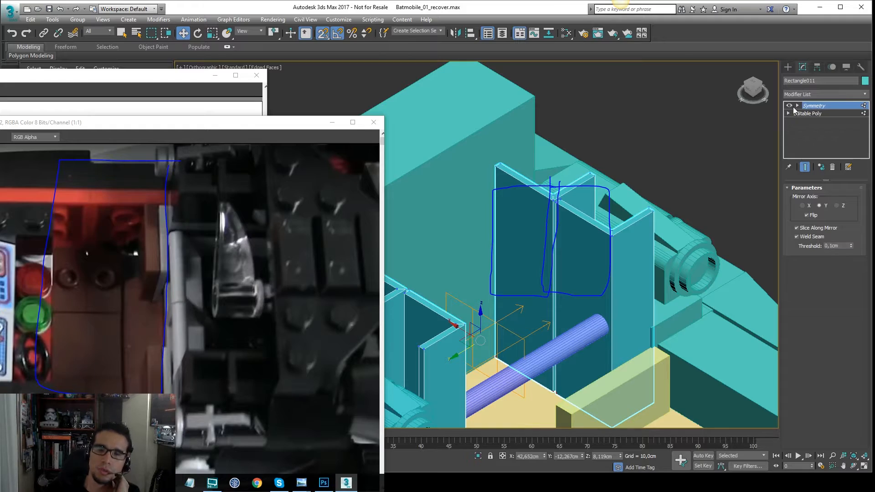
# - Unhide all objects to bring back the roof panel, body parts and reference images
pyautogui.moveTo(649, 228); pyautogui.dragTo(577, 296, button='middle')
pyautogui.scroll(-4, 590, 219)
pyautogui.scroll(-4, 559, 238)
pyautogui.rightClick(666, 283)
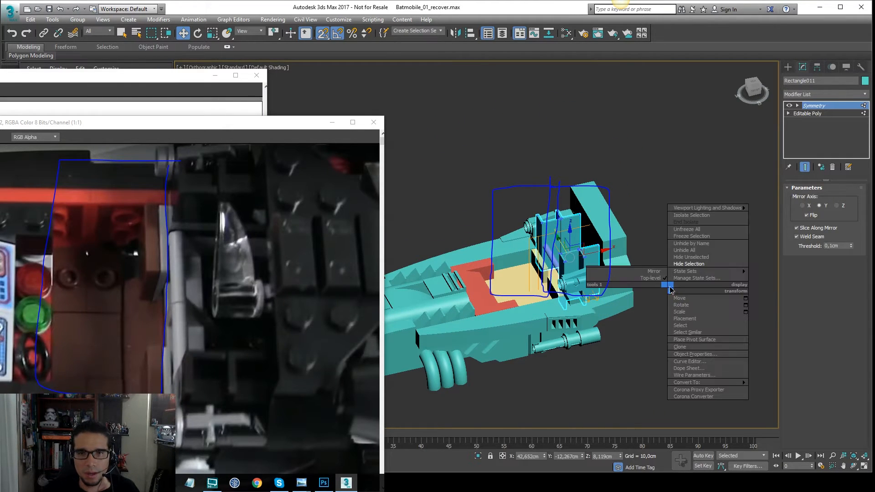
pyautogui.click(689, 250)
pyautogui.click(492, 124)
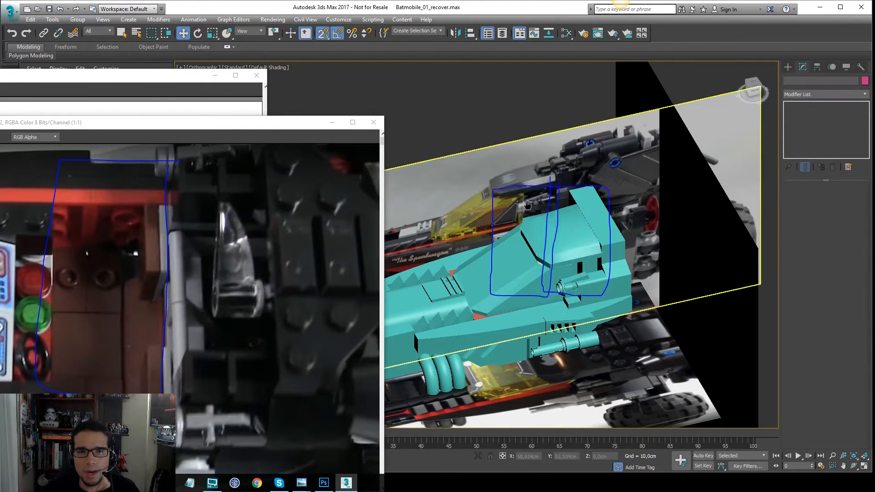
# - Select the roof panel above the cockpit and compare it with the reference image in the Front view
pyautogui.scroll(5, 537, 255)
pyautogui.press('F4')
pyautogui.click(589, 255)
pyautogui.keyDown('alt'); pyautogui.moveTo(637, 252); pyautogui.dragTo(541, 270, button='middle'); pyautogui.keyUp('alt')
pyautogui.moveTo(542, 269); pyautogui.dragTo(560, 223, button='middle')
pyautogui.press('f')
pyautogui.scroll(-10, 655, 211)
pyautogui.scroll(2, 703, 196)
pyautogui.moveTo(704, 195); pyautogui.dragTo(682, 203, button='middle')
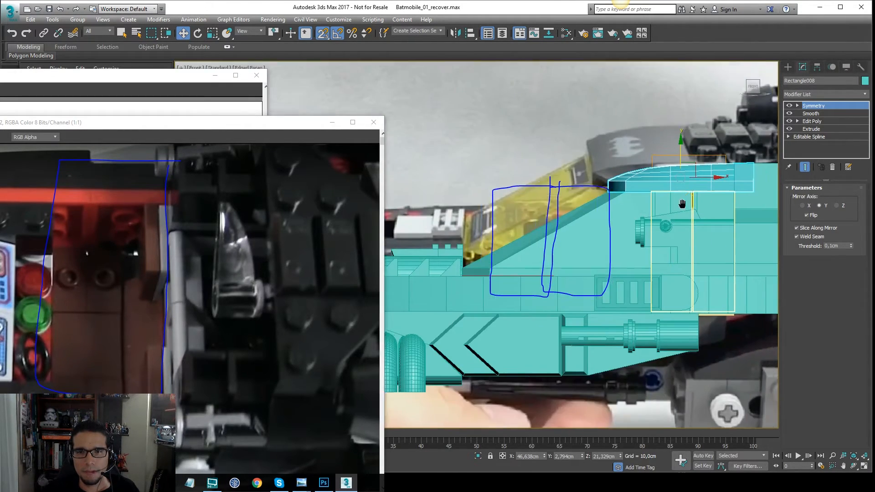
# - Try moving the whole roof panel about 4.66 cm toward the nose, and undo the move
pyautogui.scroll(2, 683, 203)
pyautogui.moveTo(668, 193); pyautogui.dragTo(597, 188)
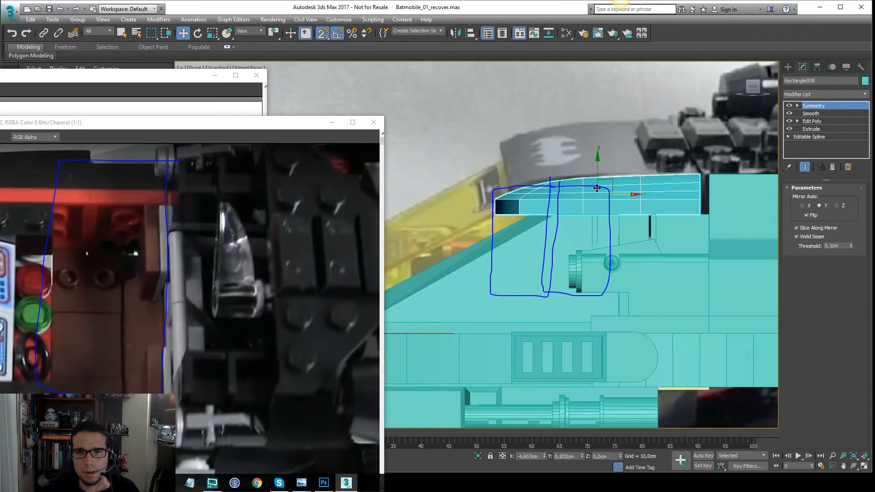
pyautogui.hotkey('ctrl', 'z')
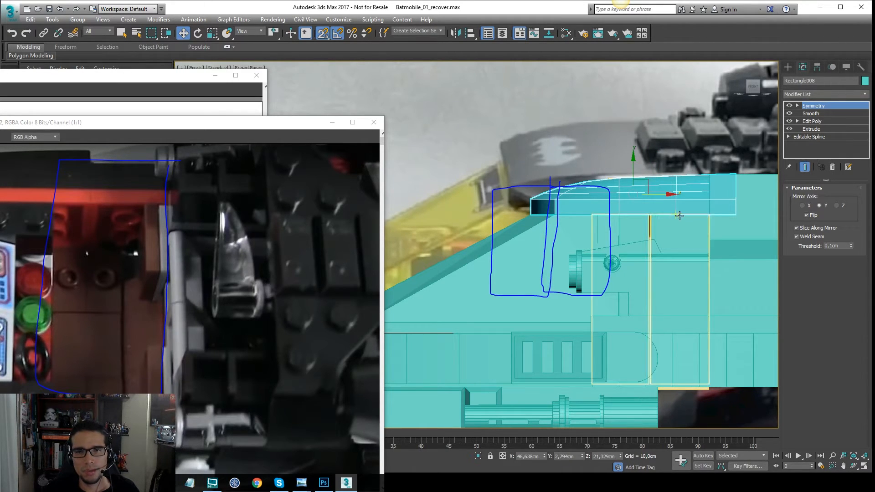
# - Move the roof panel's rear-end vertices along X in its Edit Poly modifier, snapping them to the rear box's front edge
pyautogui.scroll(-3, 628, 205)
pyautogui.scroll(4, 628, 205)
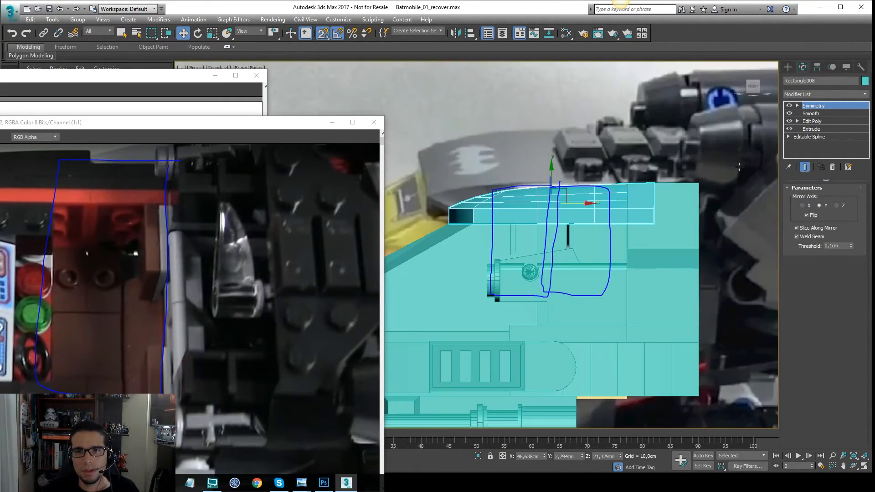
pyautogui.click(824, 121)
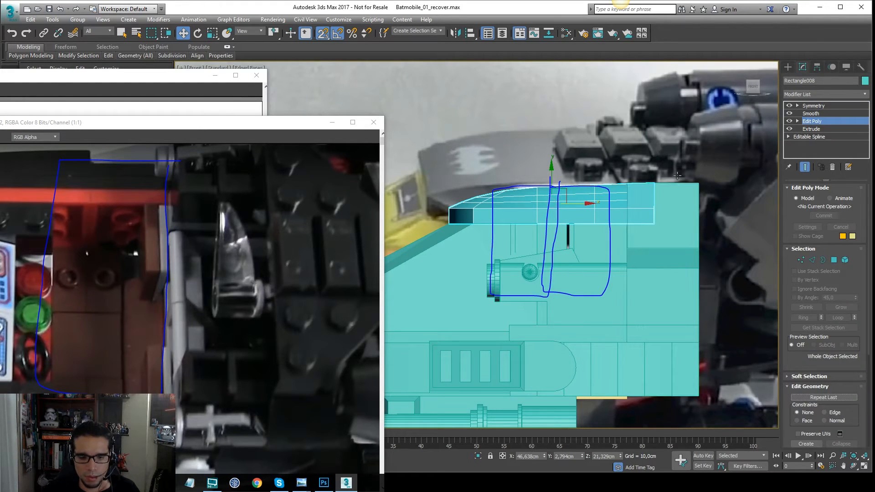
pyautogui.press('1')
pyautogui.moveTo(639, 232); pyautogui.dragTo(640, 232)
pyautogui.press('F3')
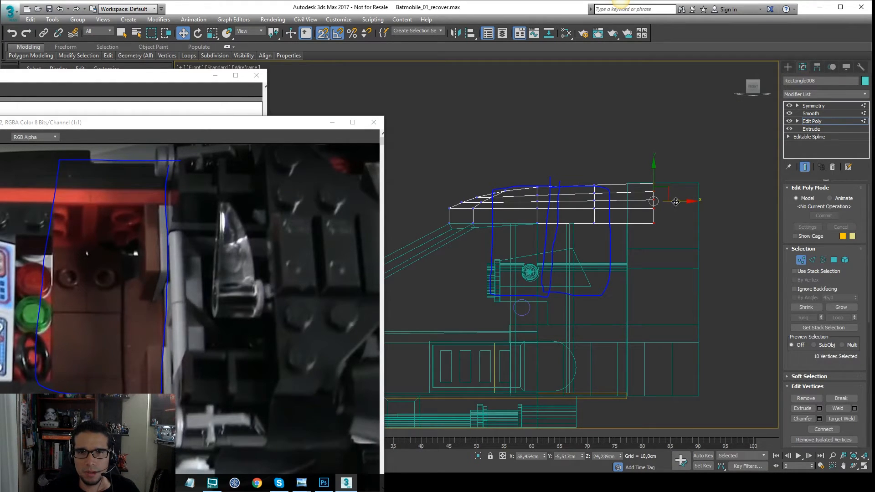
pyautogui.click(819, 120)
pyautogui.click(820, 105)
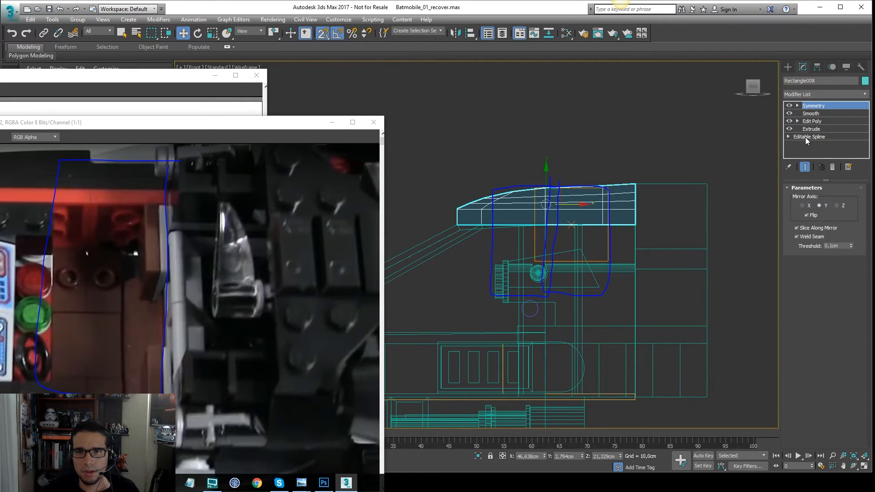
# - Raise the six upper vertices in the roof panel's second row from the rear slightly to even out its top profile
pyautogui.click(805, 115)
pyautogui.moveTo(635, 184); pyautogui.dragTo(642, 187, button='middle')
pyautogui.scroll(4, 641, 186)
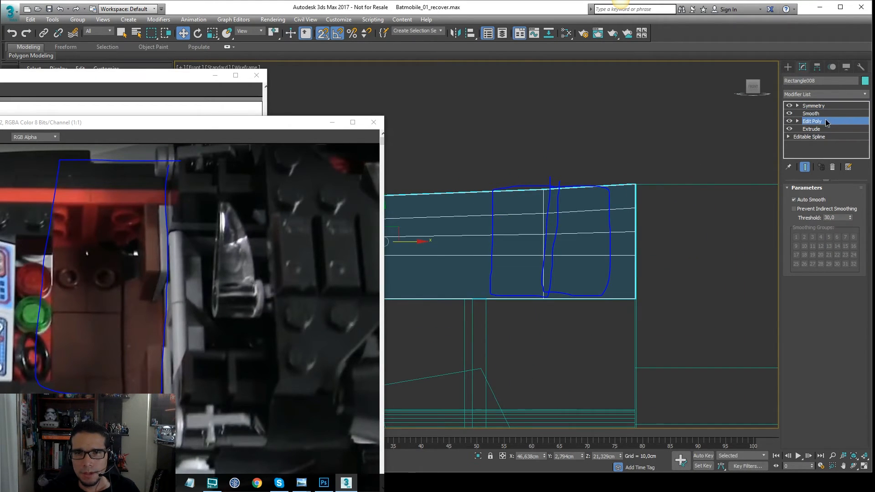
pyautogui.press('1')
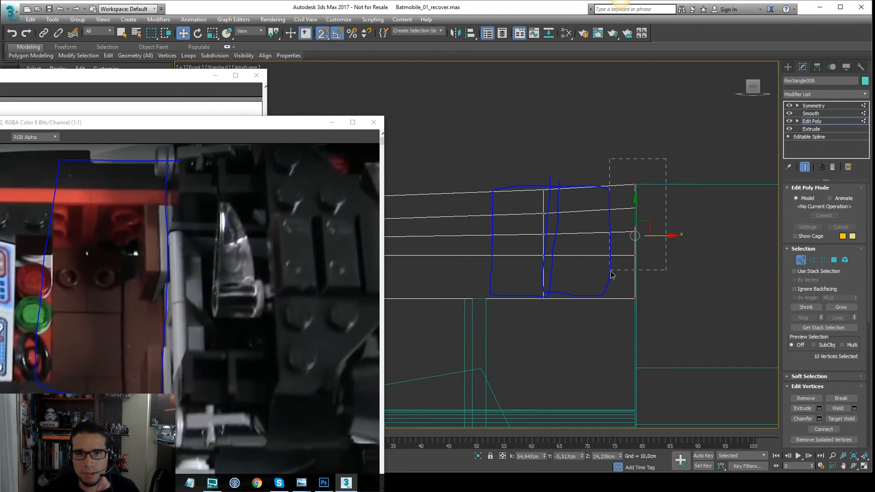
pyautogui.moveTo(630, 187); pyautogui.dragTo(647, 189, button='middle')
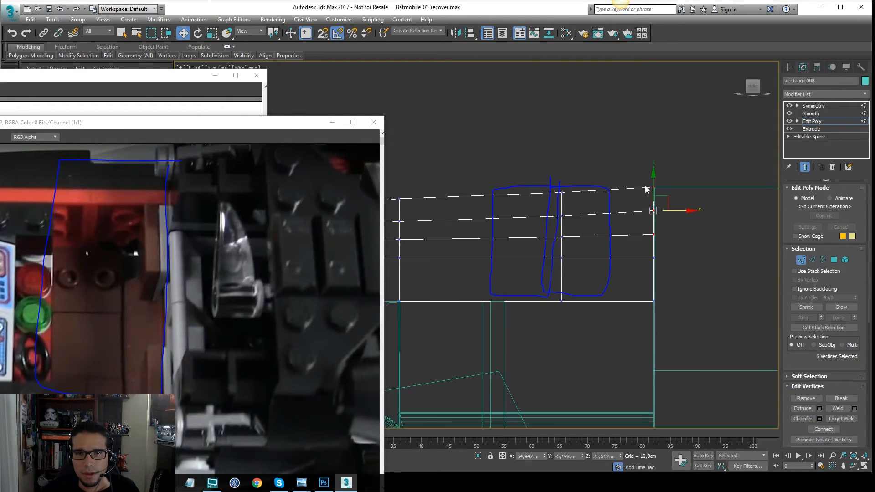
pyautogui.scroll(1, 639, 185)
pyautogui.moveTo(590, 193); pyautogui.dragTo(671, 184, button='middle')
pyautogui.scroll(-2, 669, 183)
pyautogui.moveTo(663, 161); pyautogui.dragTo(643, 209)
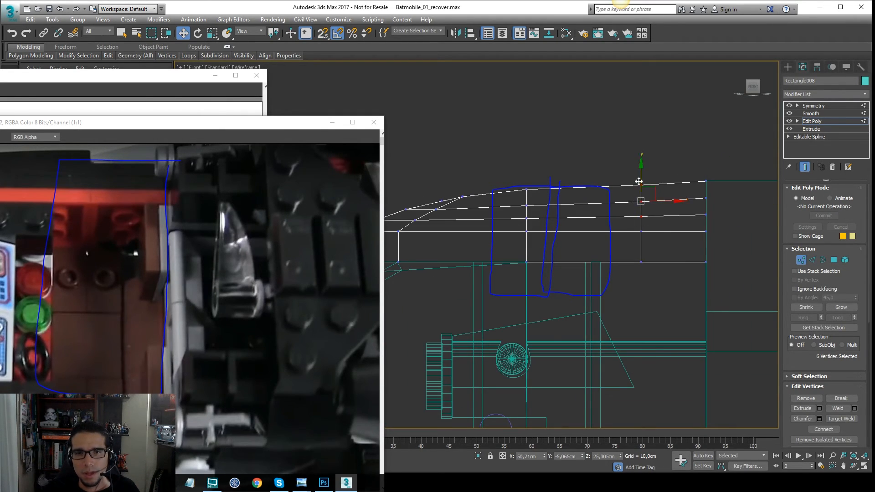
pyautogui.moveTo(651, 179); pyautogui.dragTo(655, 175)
pyautogui.click(819, 113)
pyautogui.click(830, 105)
pyautogui.press('F3')
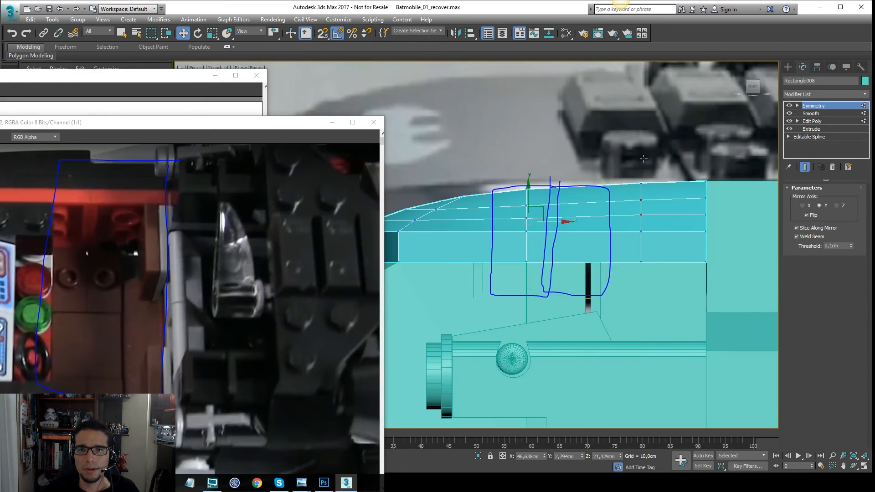
# - Select the rear box behind the roof panel in the Perspective view
pyautogui.press('p')
pyautogui.keyDown('alt'); pyautogui.moveTo(657, 170); pyautogui.dragTo(539, 191, button='middle'); pyautogui.keyUp('alt')
pyautogui.press('z')
pyautogui.scroll(-4, 697, 176)
pyautogui.click(677, 188)
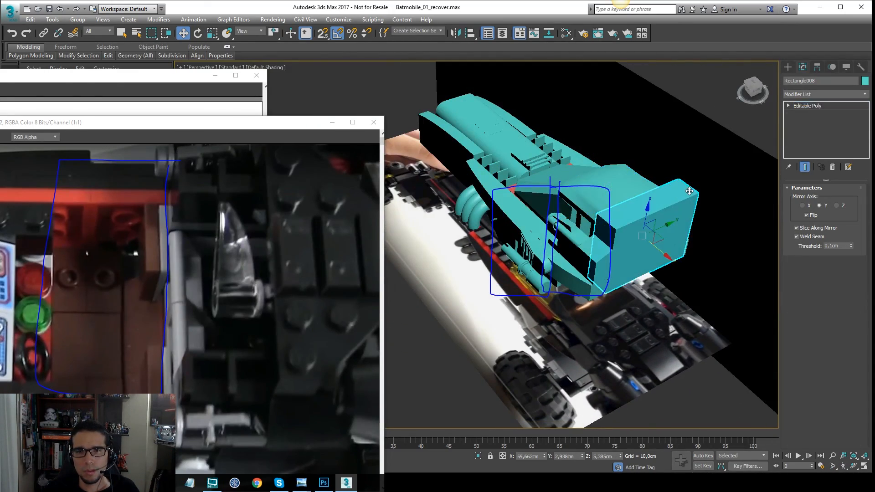